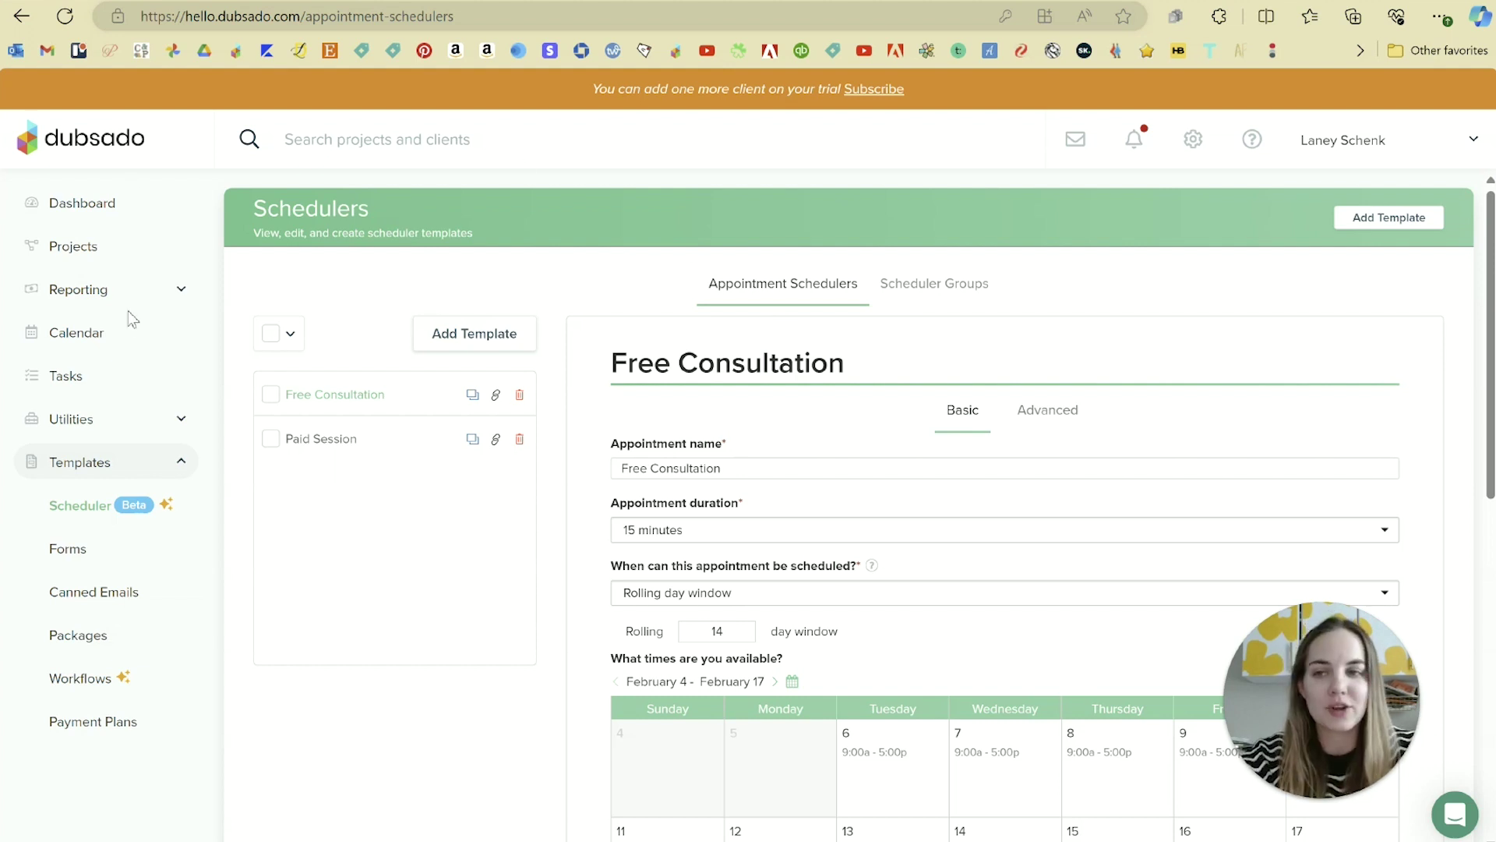
# - From the Templates list, open a blank New Scheduler form via Add Template
pyautogui.click(98, 465)
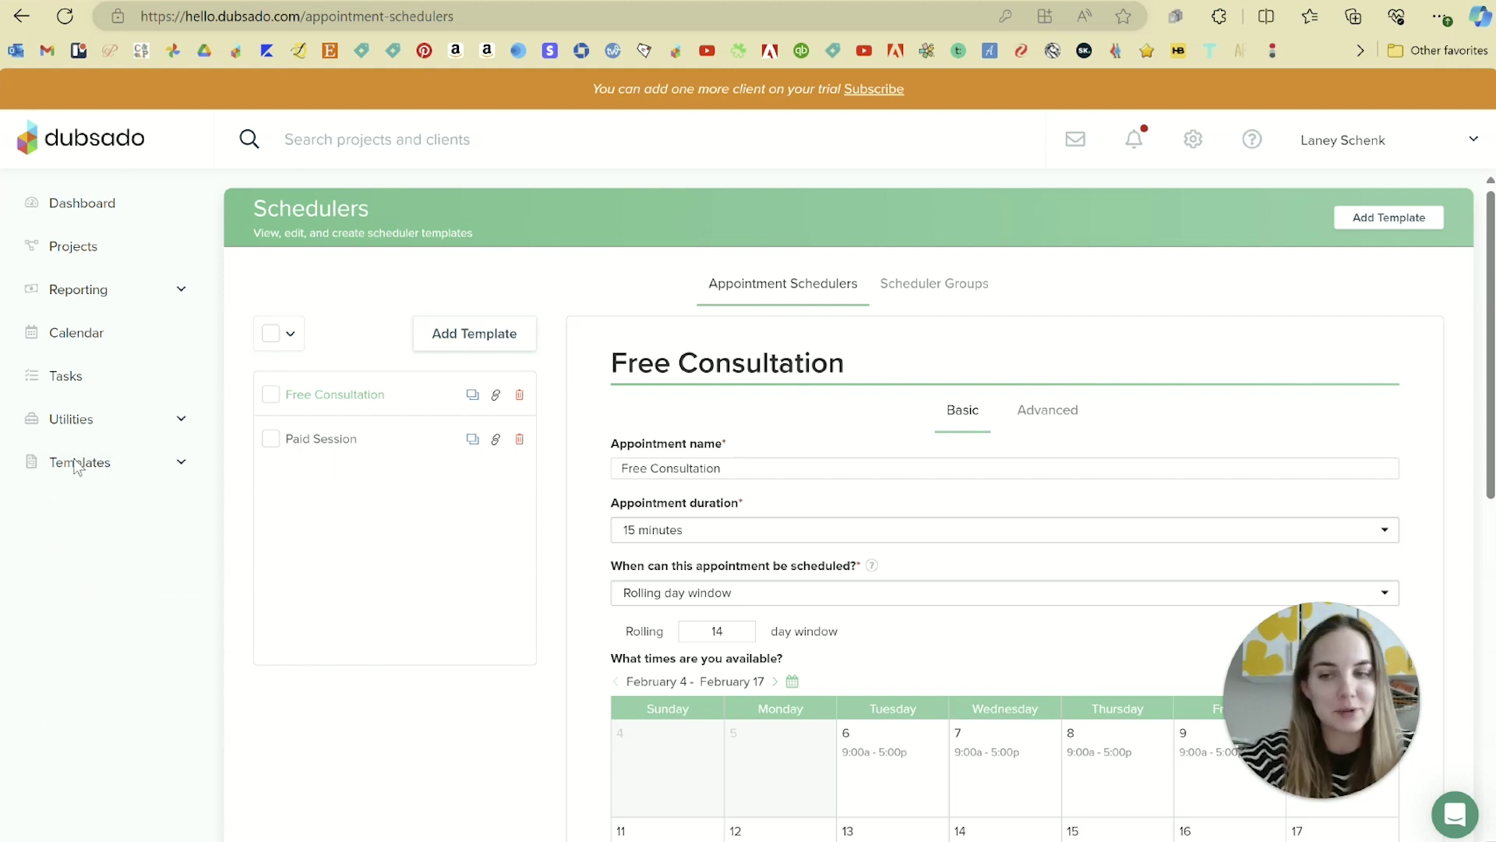
pyautogui.click(106, 474)
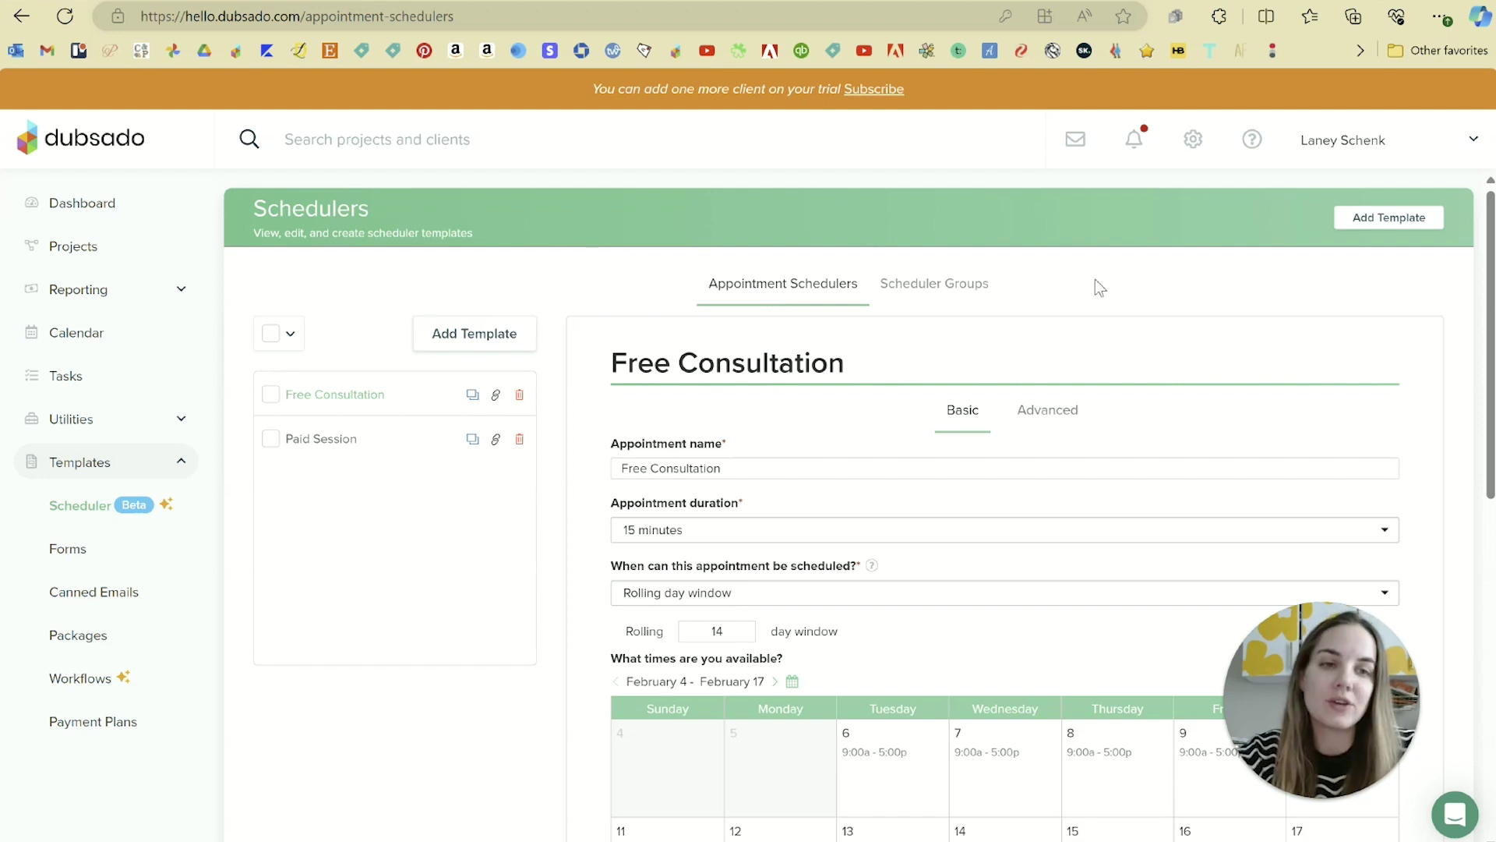
pyautogui.click(1376, 218)
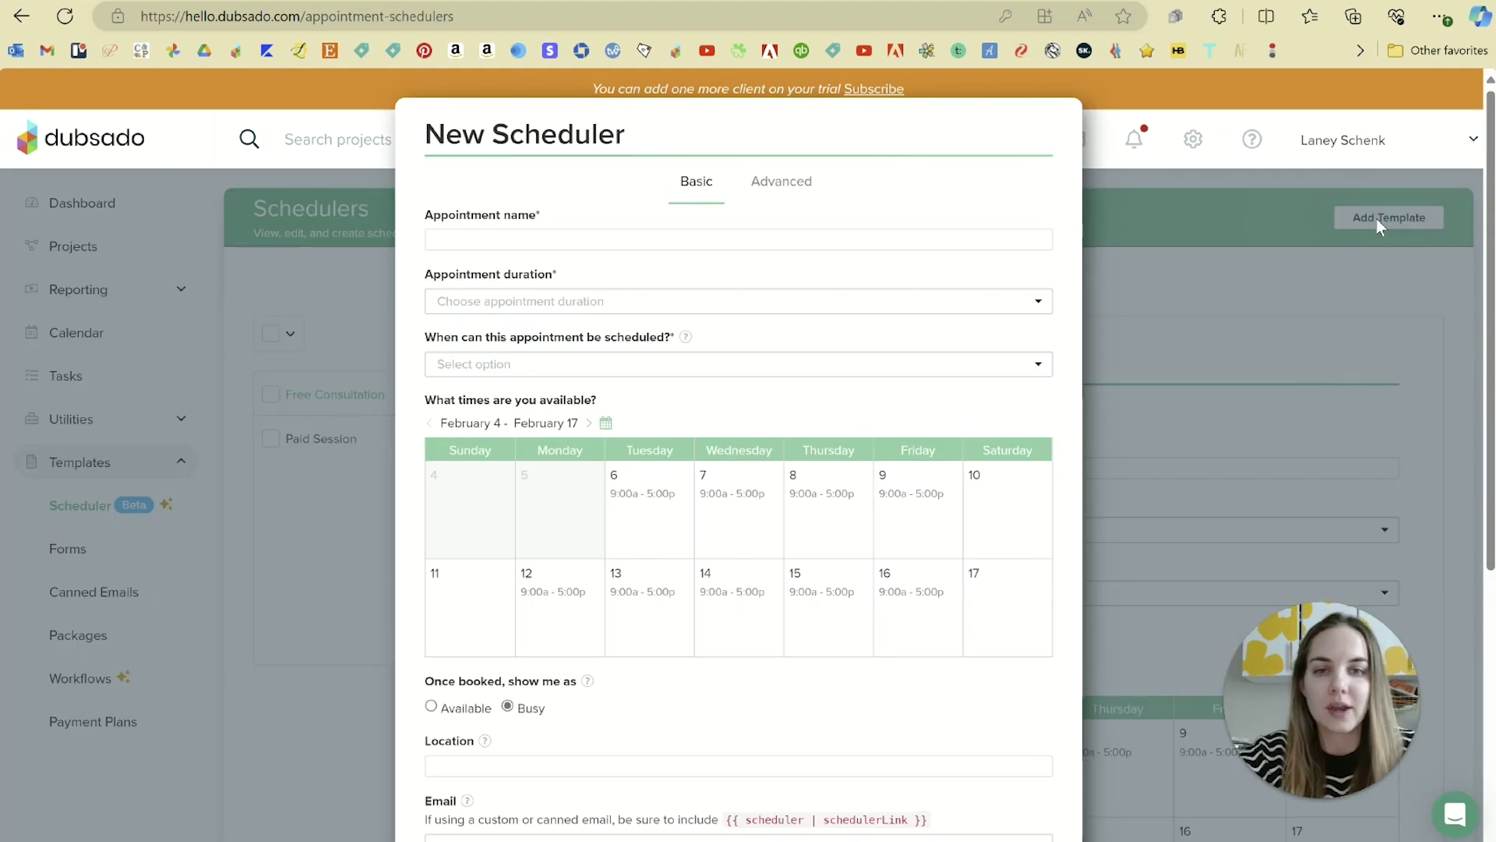
# - Name the appointment 'Invitation Consult Design by Laney'
pyautogui.click(555, 240)
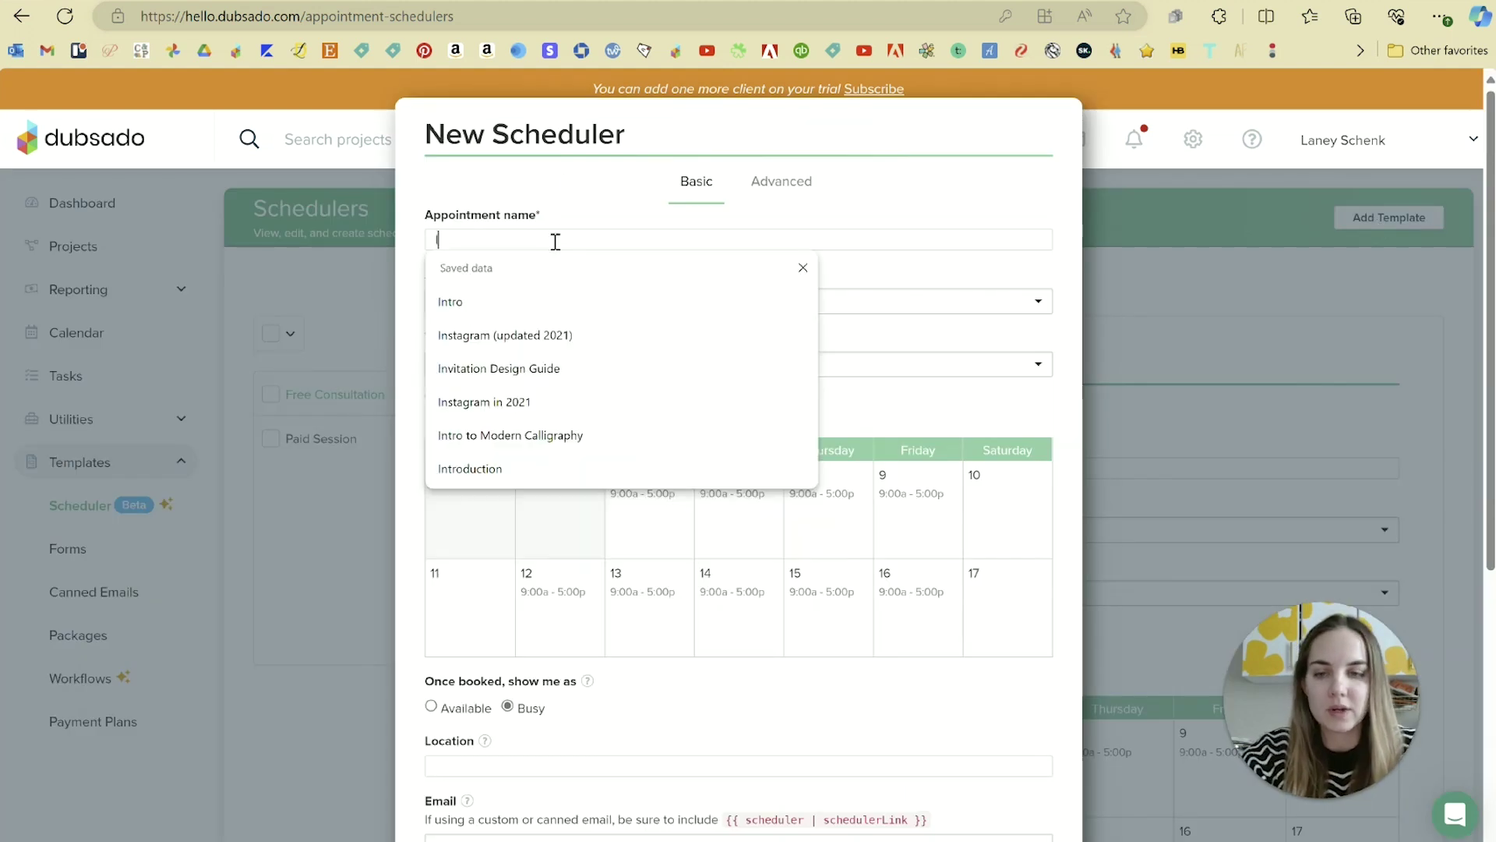
pyautogui.write('Inv')
pyautogui.press('BackSpace')
pyautogui.press('BackSpace')
pyautogui.press('BackSpace')
pyautogui.write('Invitation C')
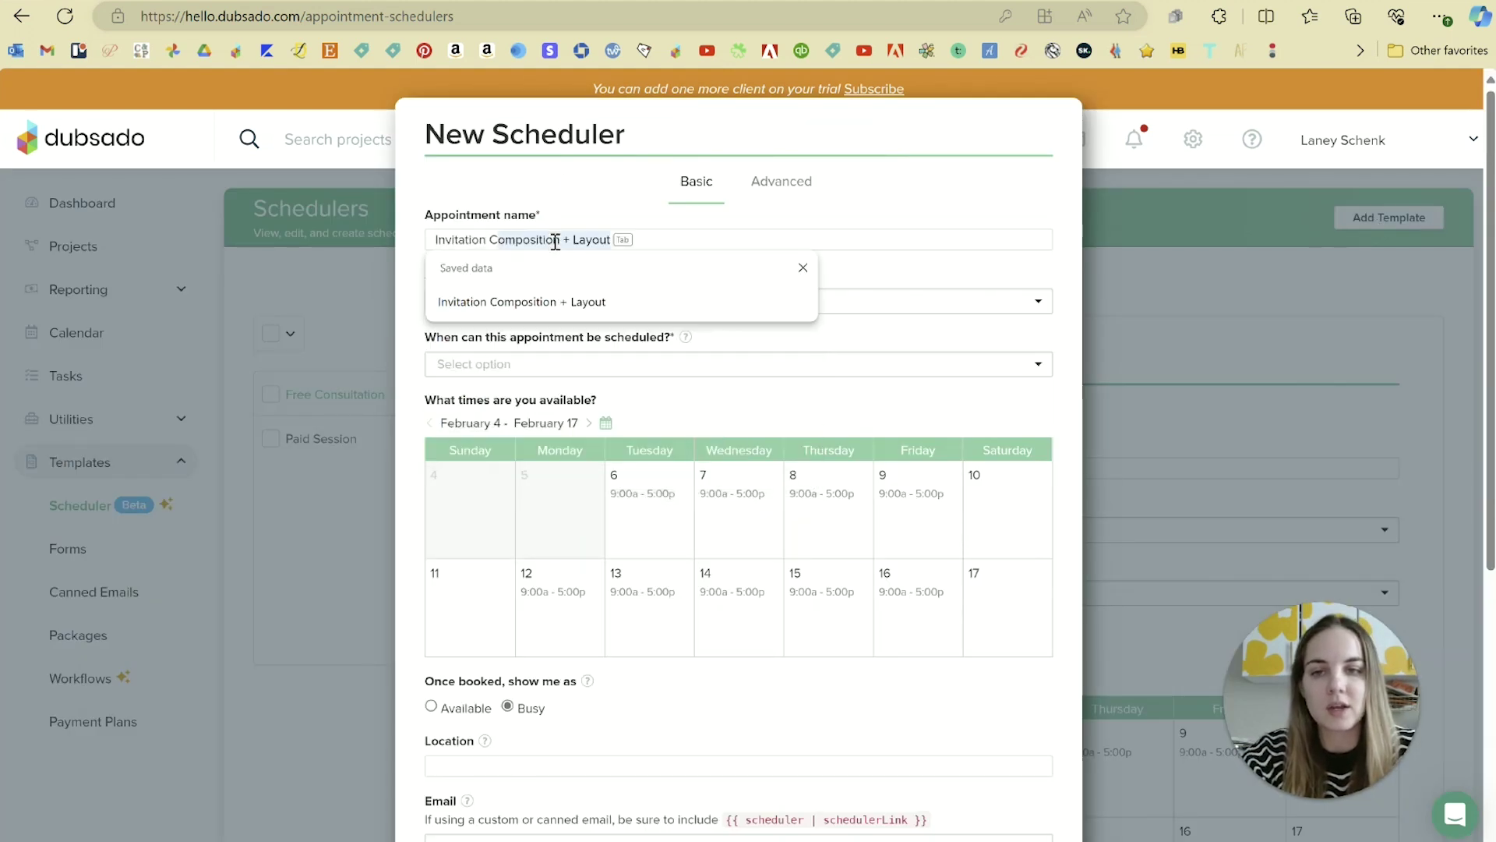
pyautogui.write('onsult')
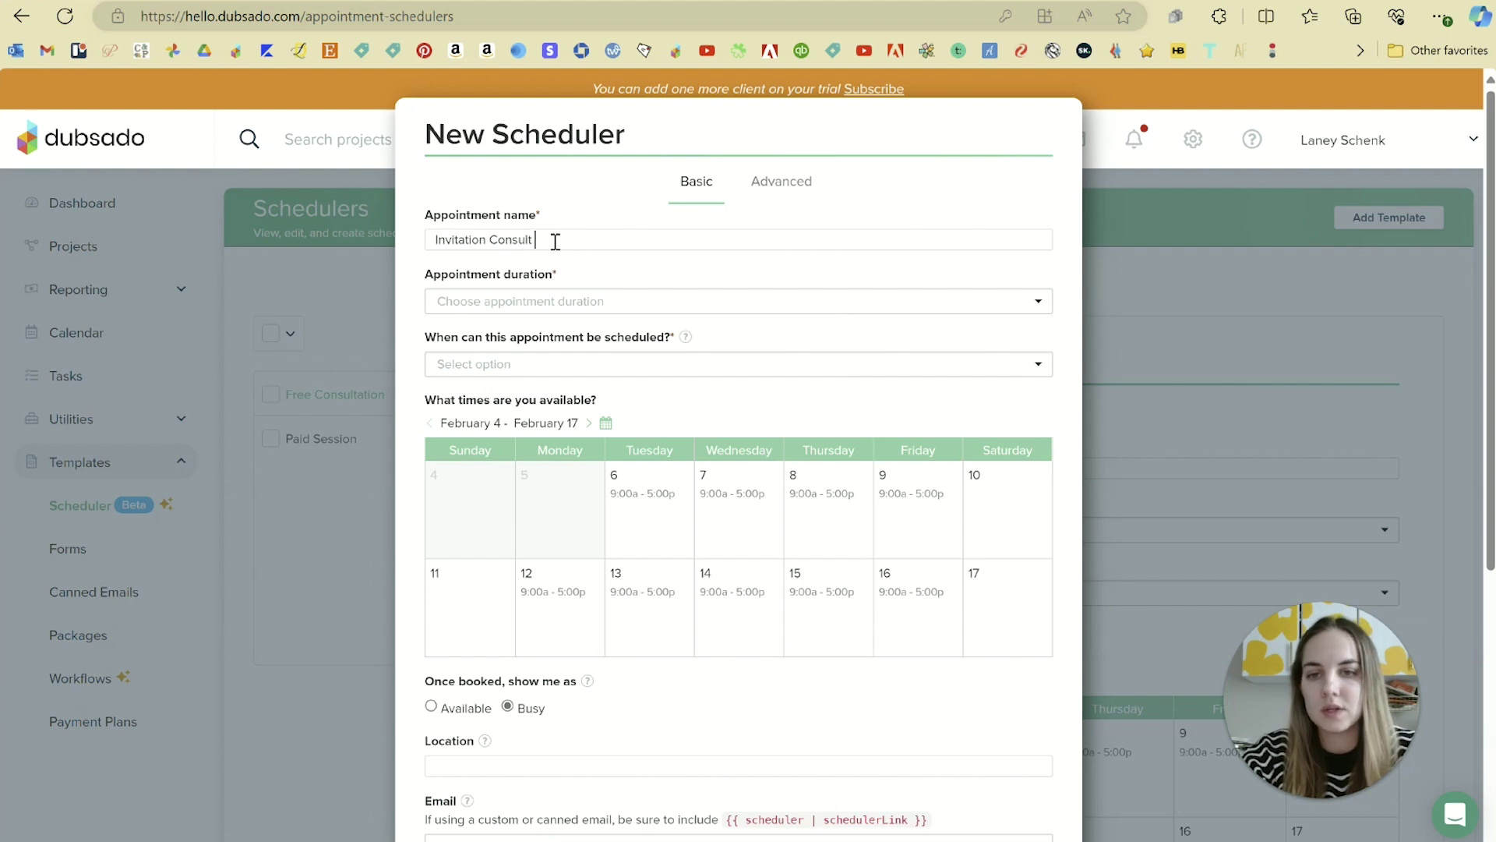
pyautogui.write(' Design by Laney')
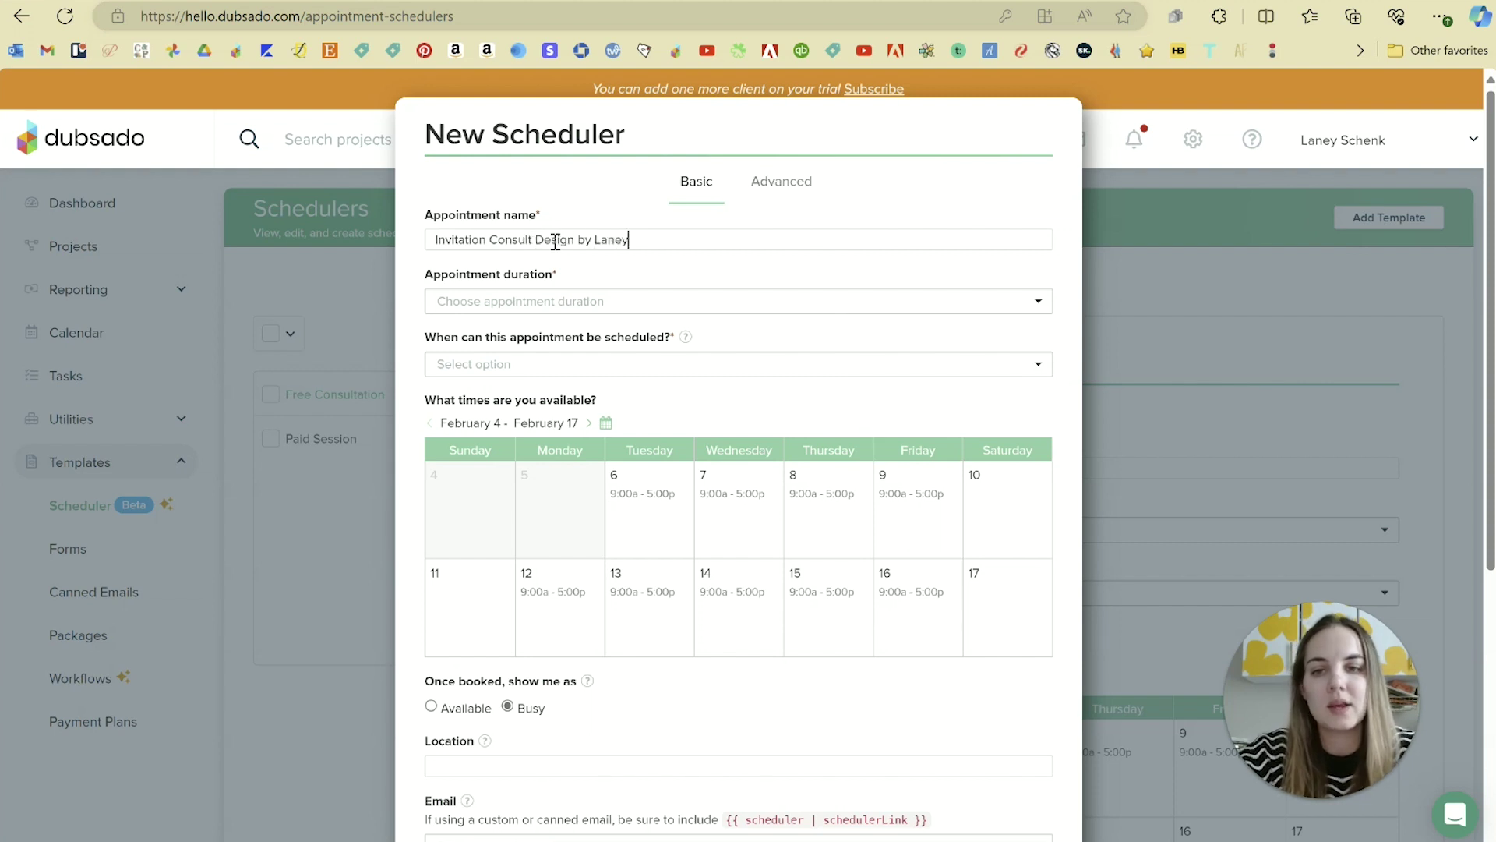
# - Set the appointment duration to 30 minutes and allow booking indefinitely
pyautogui.click(575, 304)
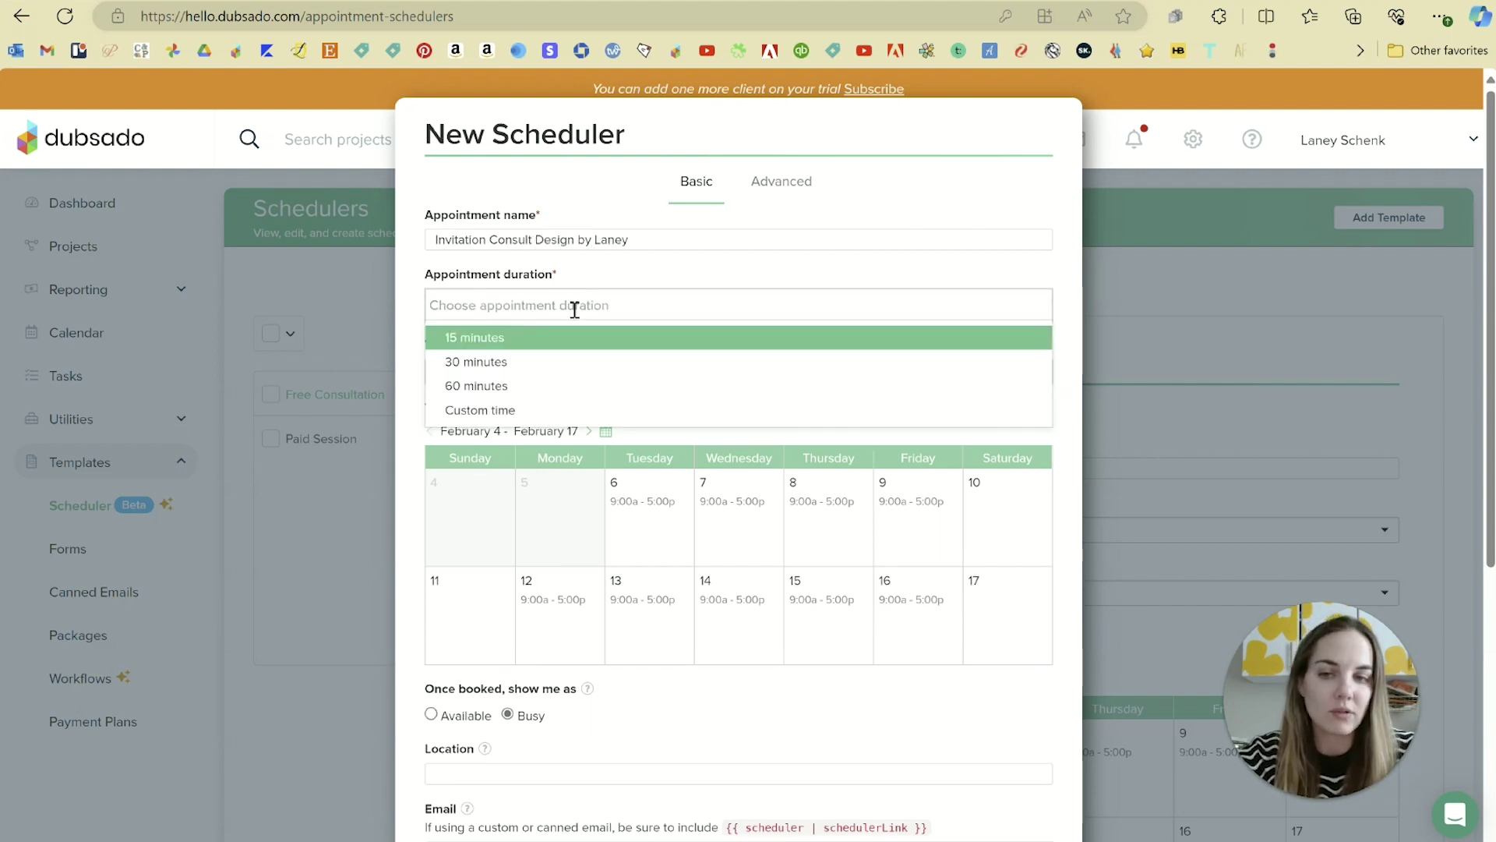
pyautogui.click(530, 365)
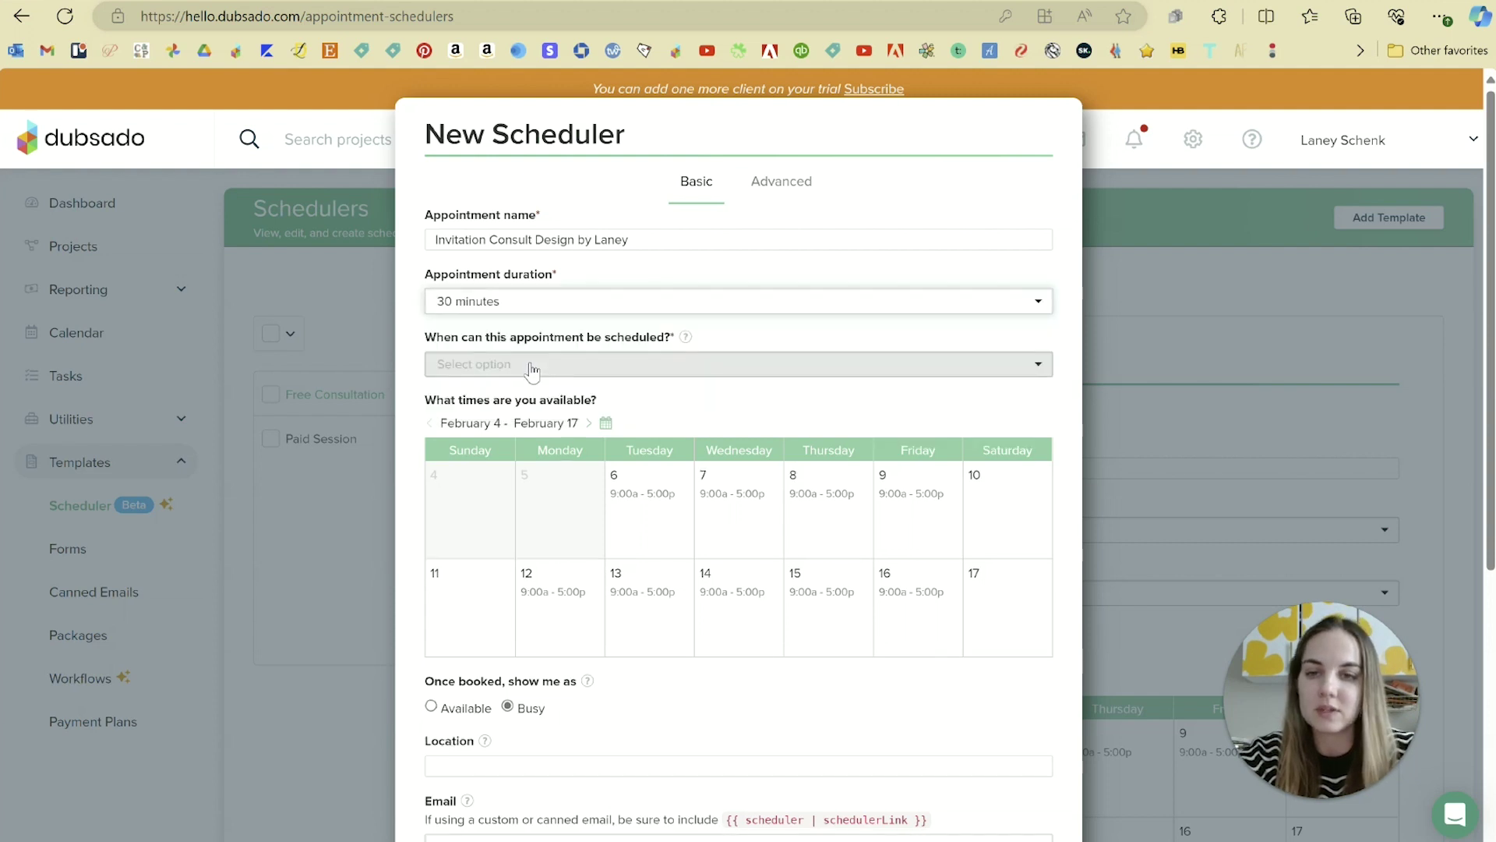
pyautogui.click(657, 365)
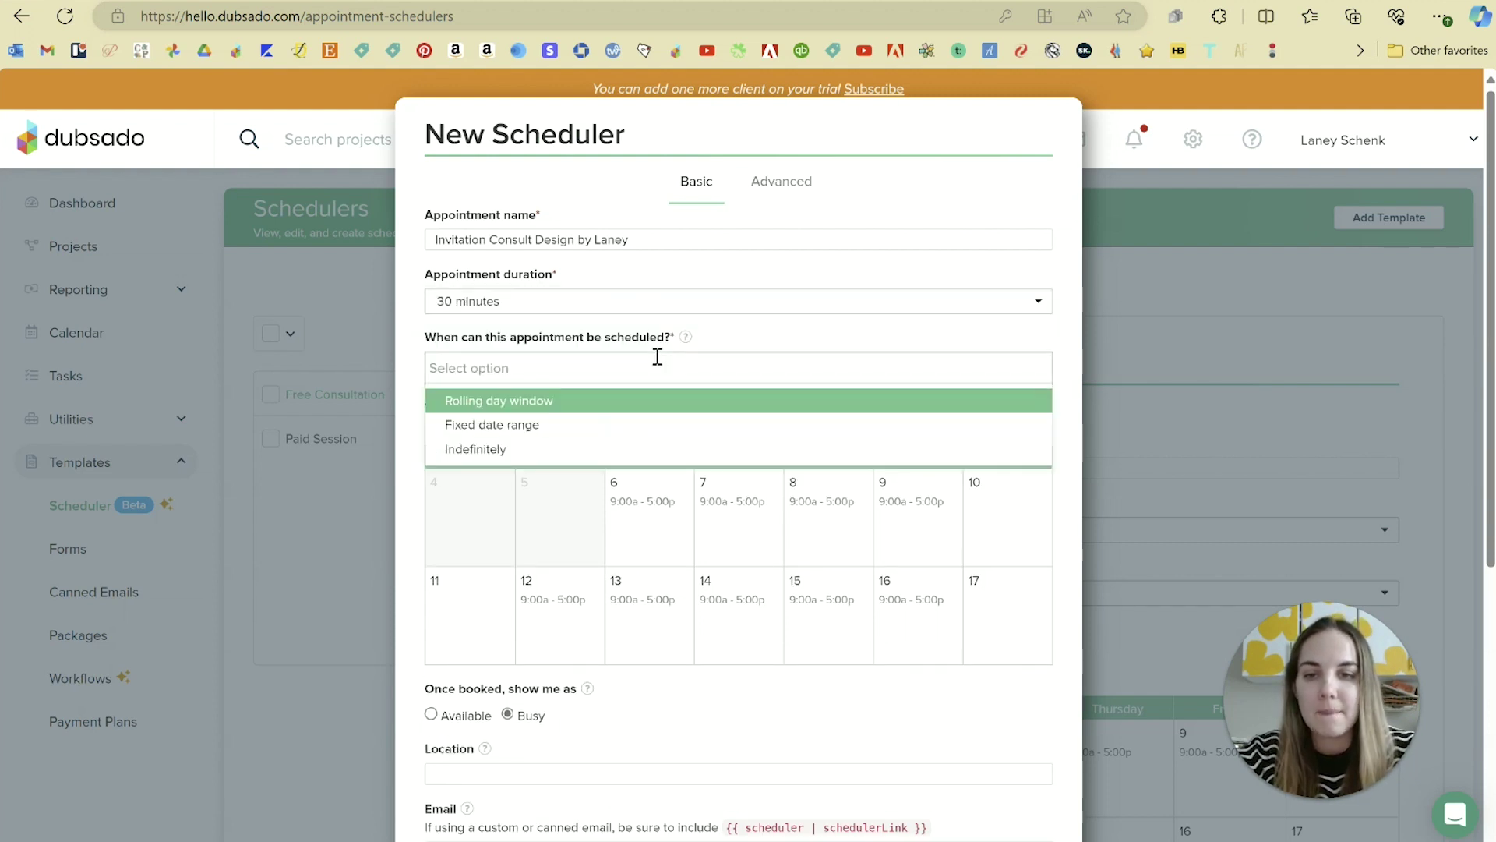
pyautogui.click(554, 450)
pyautogui.scroll(-1, 557, 459)
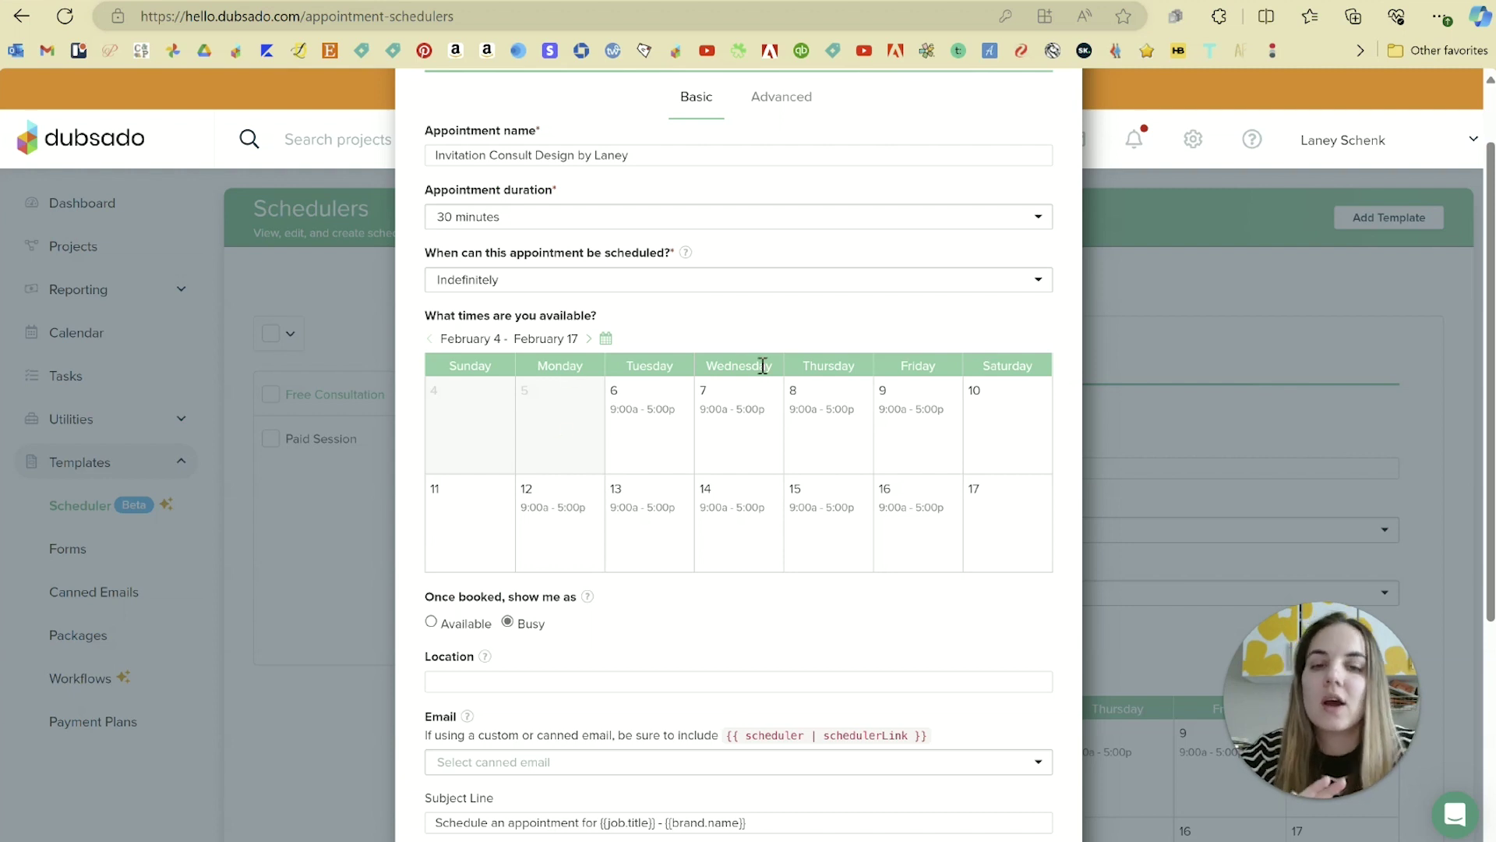
# - Page the availability calendar ahead and back, then edit Tuesday, February 6's hours
pyautogui.click(588, 340)
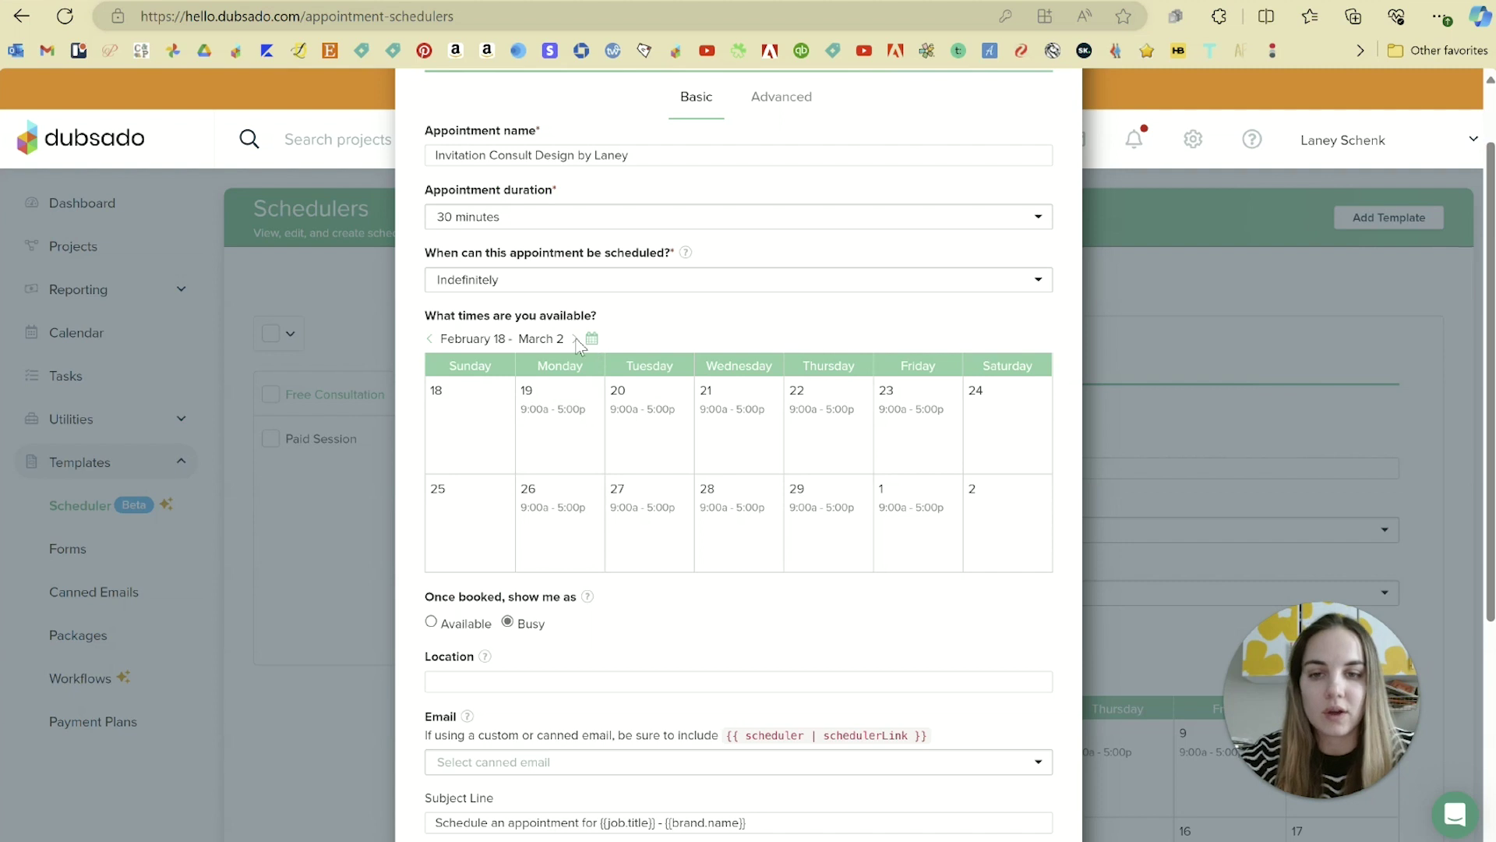
pyautogui.click(576, 342)
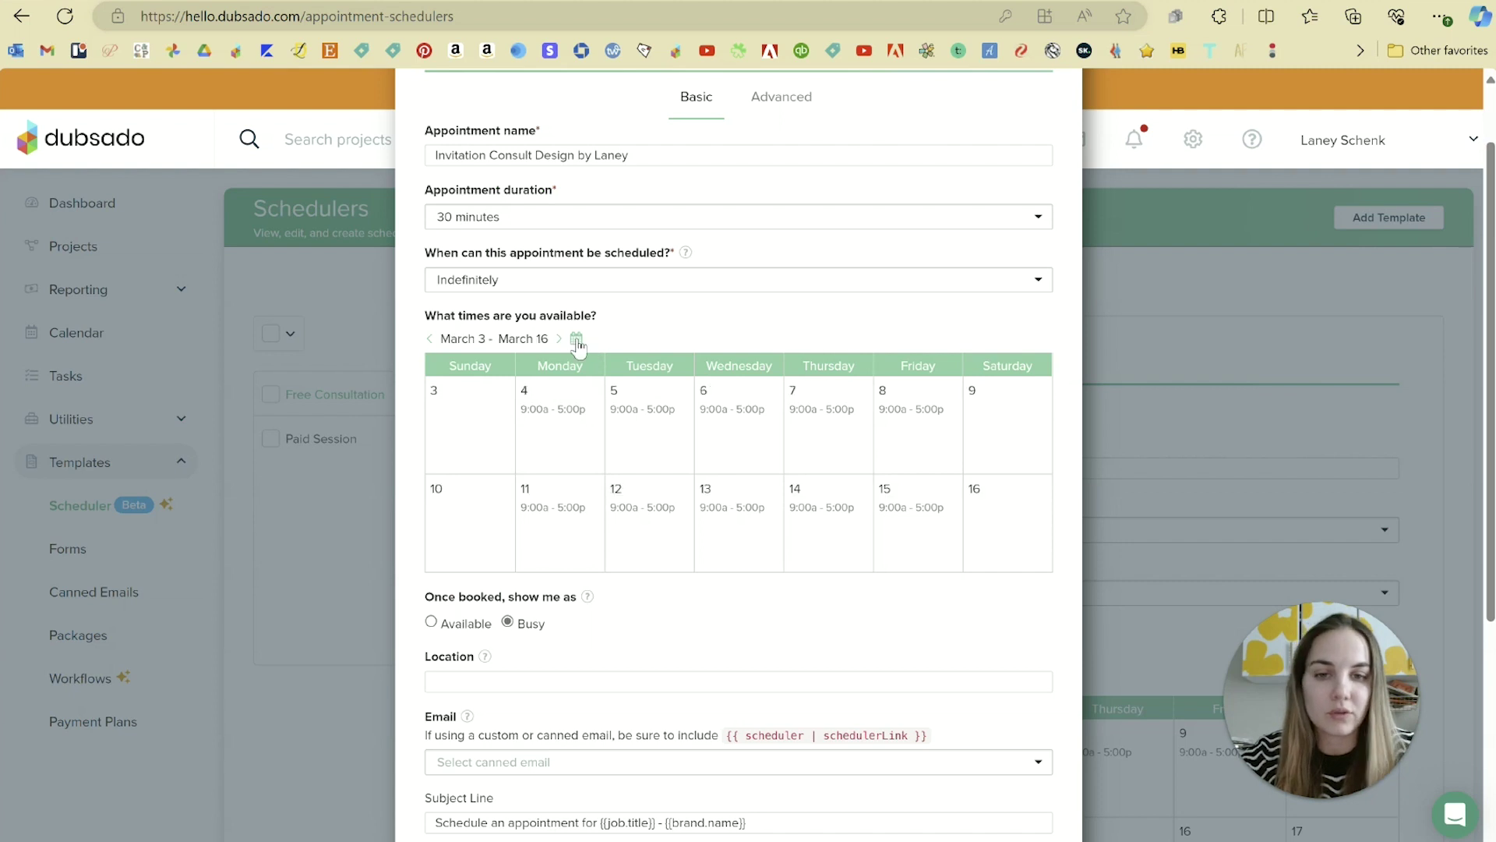
pyautogui.doubleClick(430, 340)
pyautogui.click(644, 434)
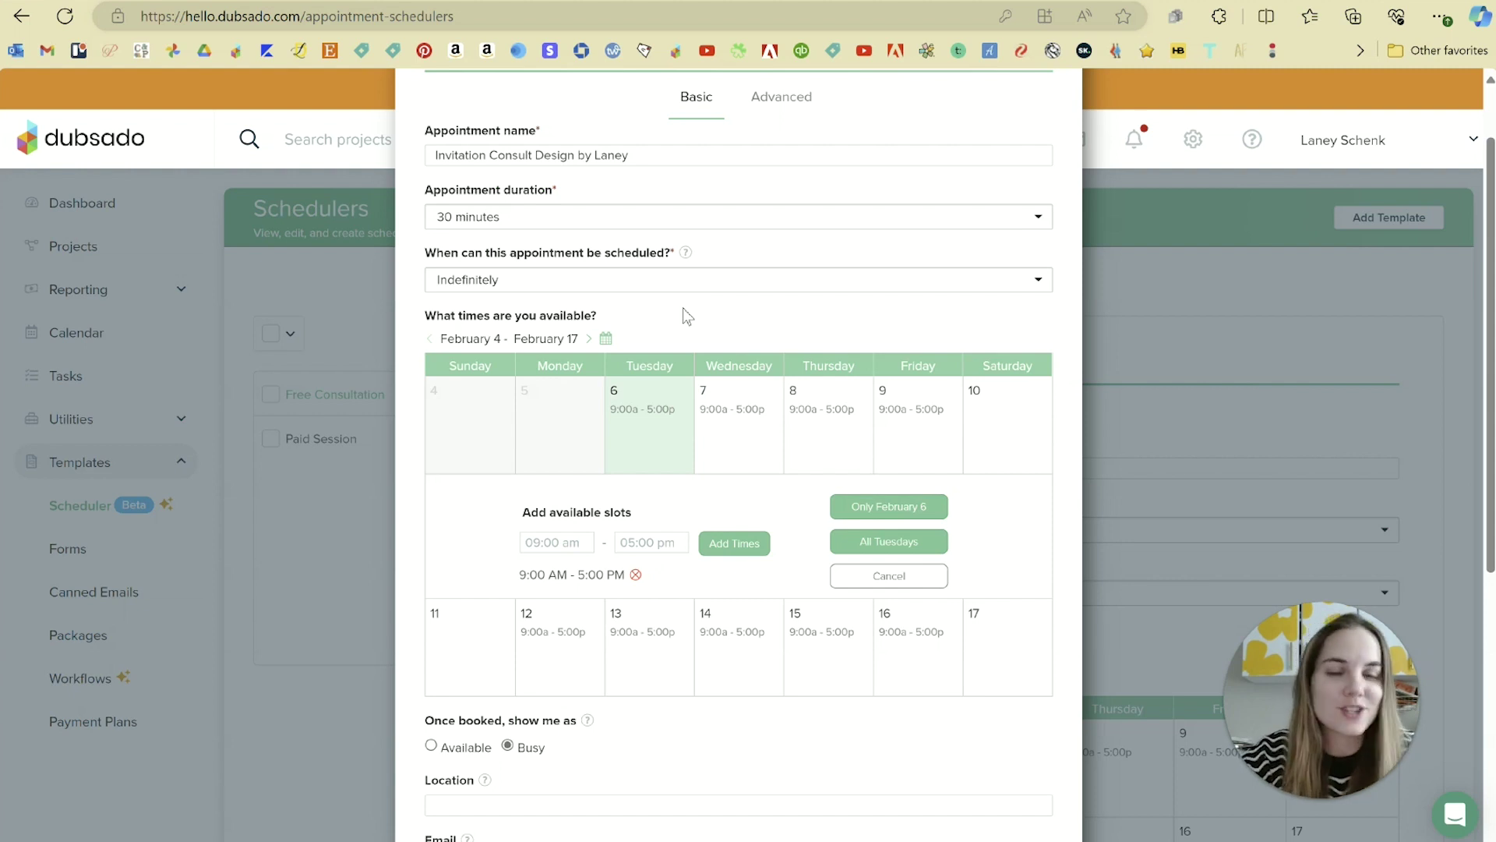
# - Replace Tuesday's 9–5 slot with 10:00 AM–3:00 PM and apply it to all Tuesdays
pyautogui.click(635, 574)
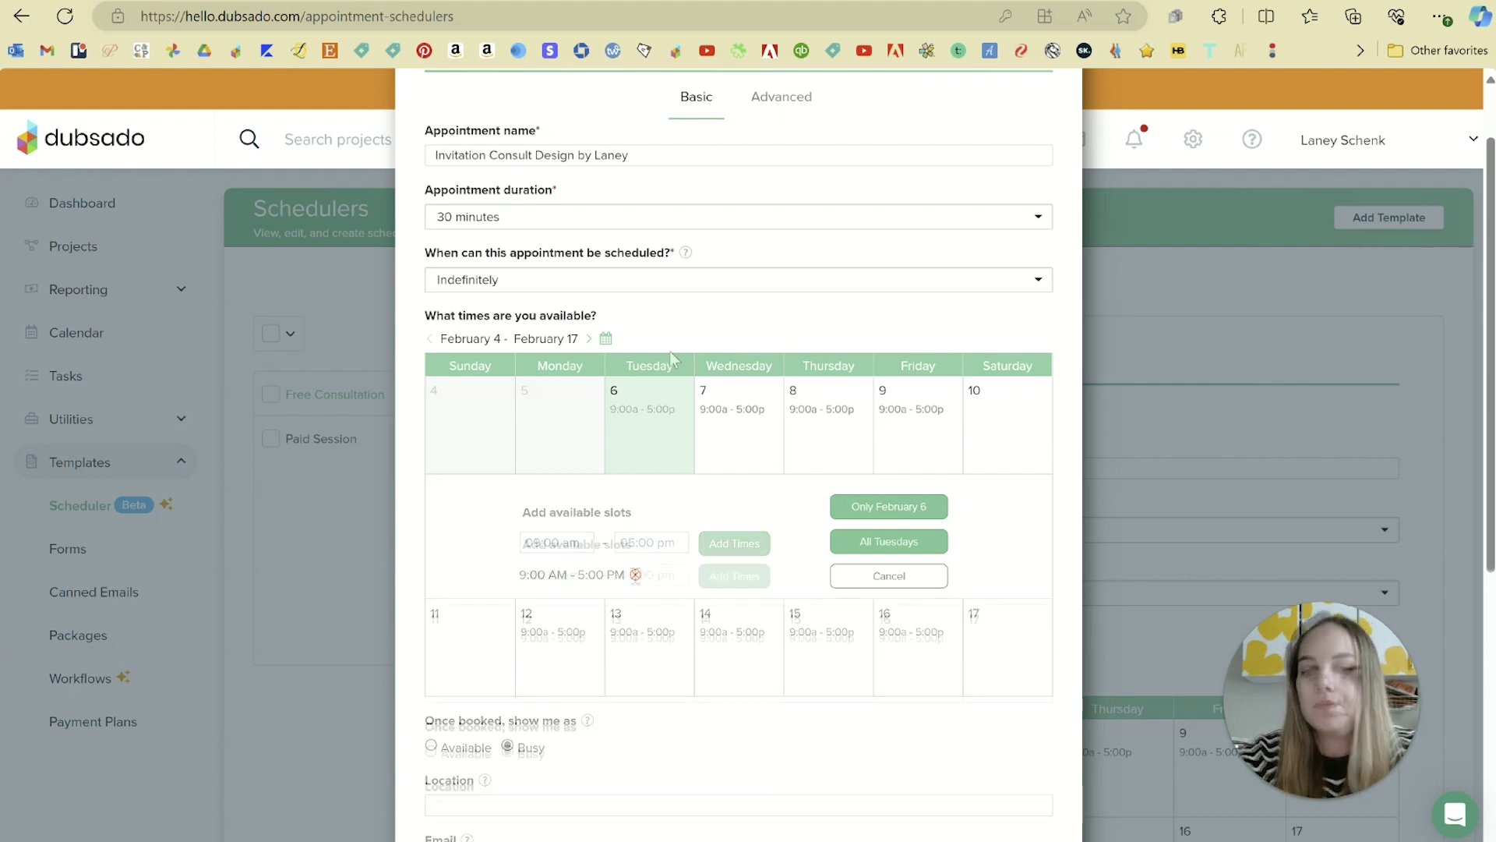
pyautogui.click(587, 574)
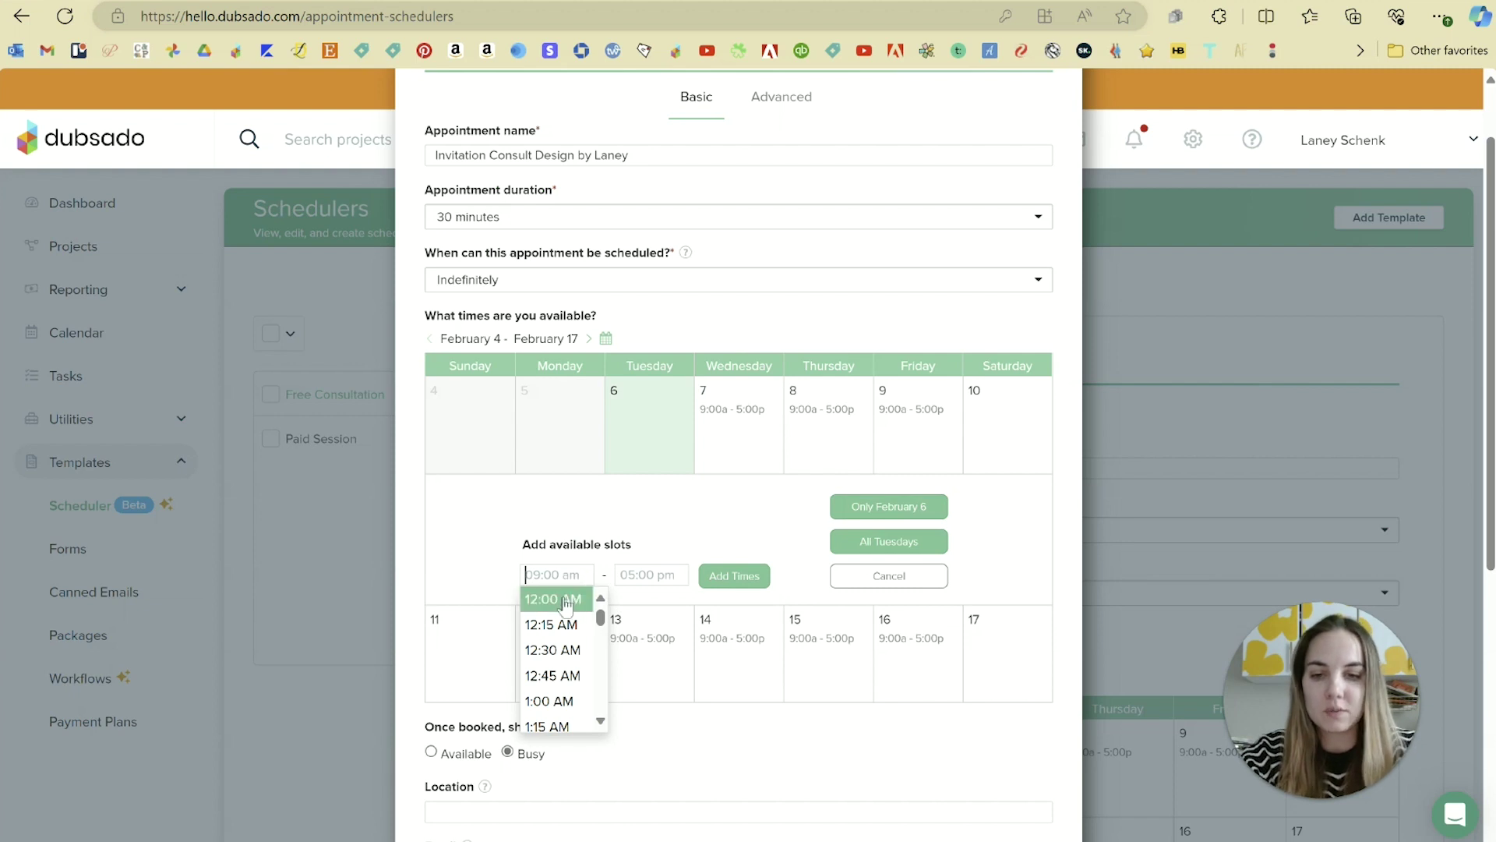
pyautogui.scroll(-6, 568, 615)
pyautogui.scroll(-6, 565, 635)
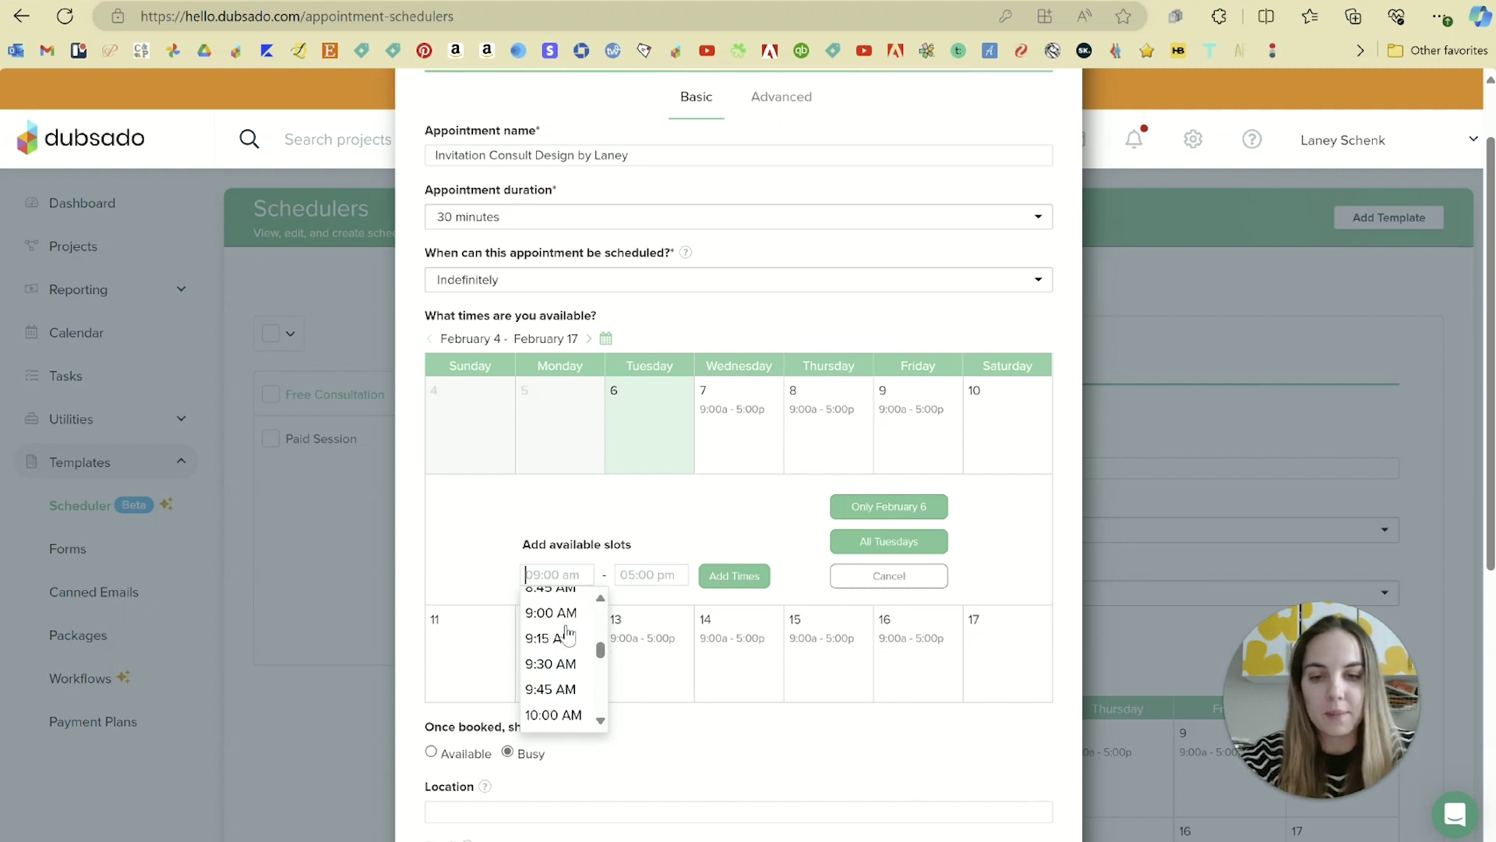
pyautogui.click(554, 636)
pyautogui.click(556, 637)
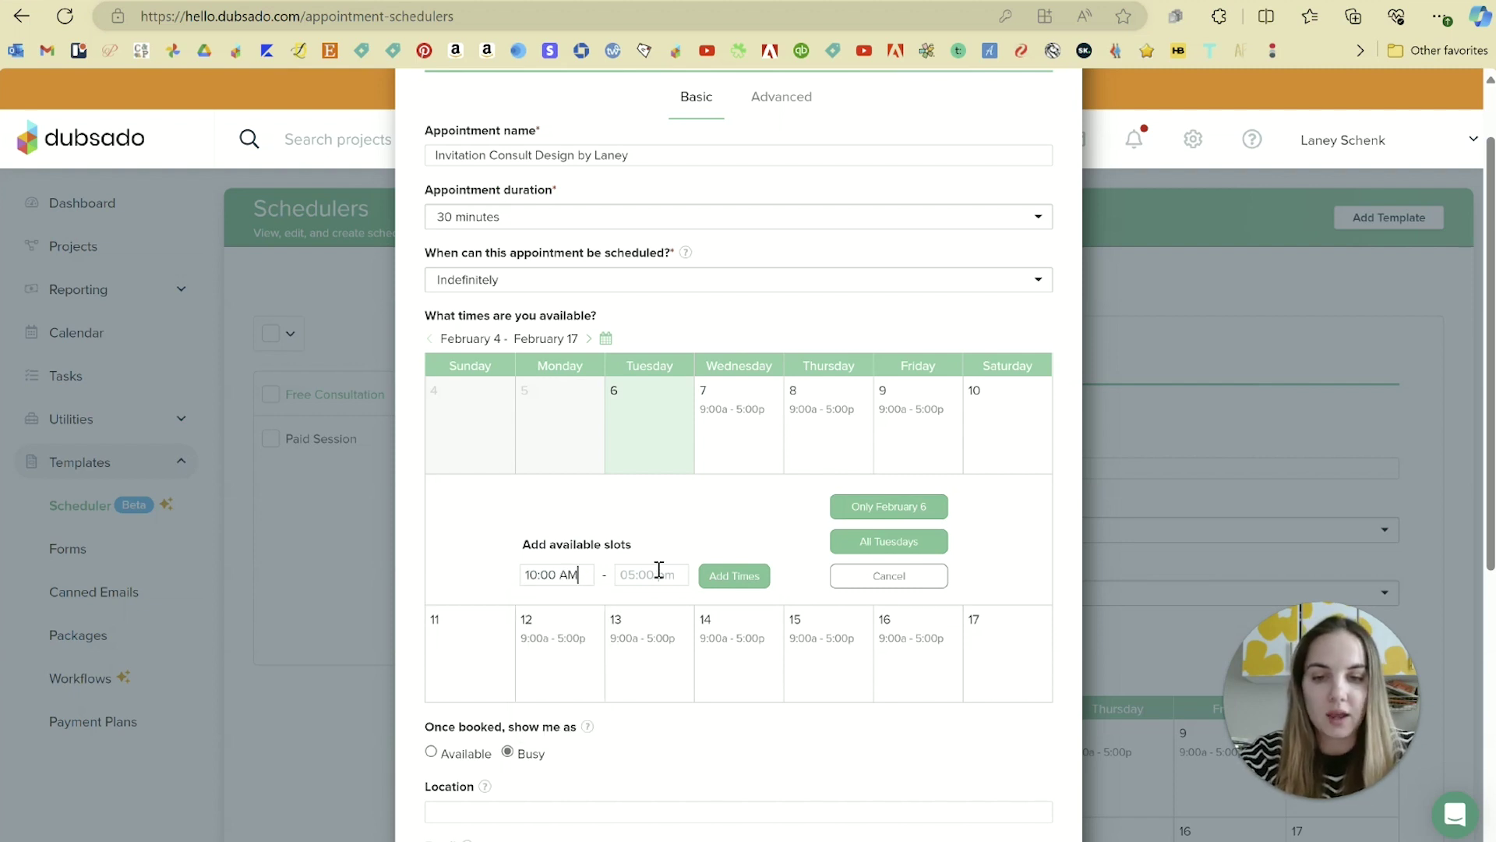
pyautogui.click(660, 574)
pyautogui.scroll(-5, 675, 705)
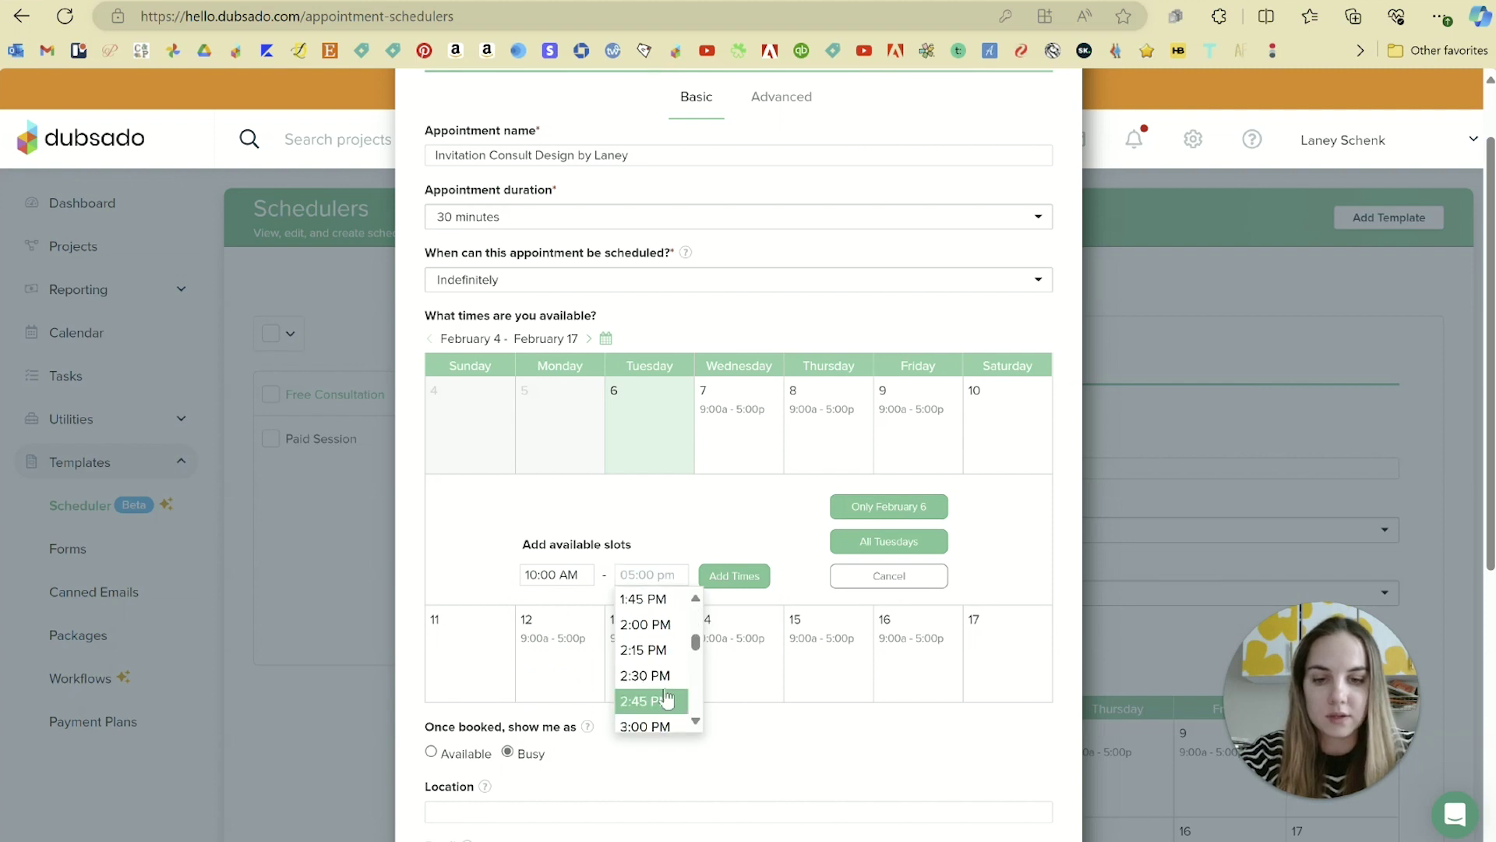
pyautogui.click(653, 725)
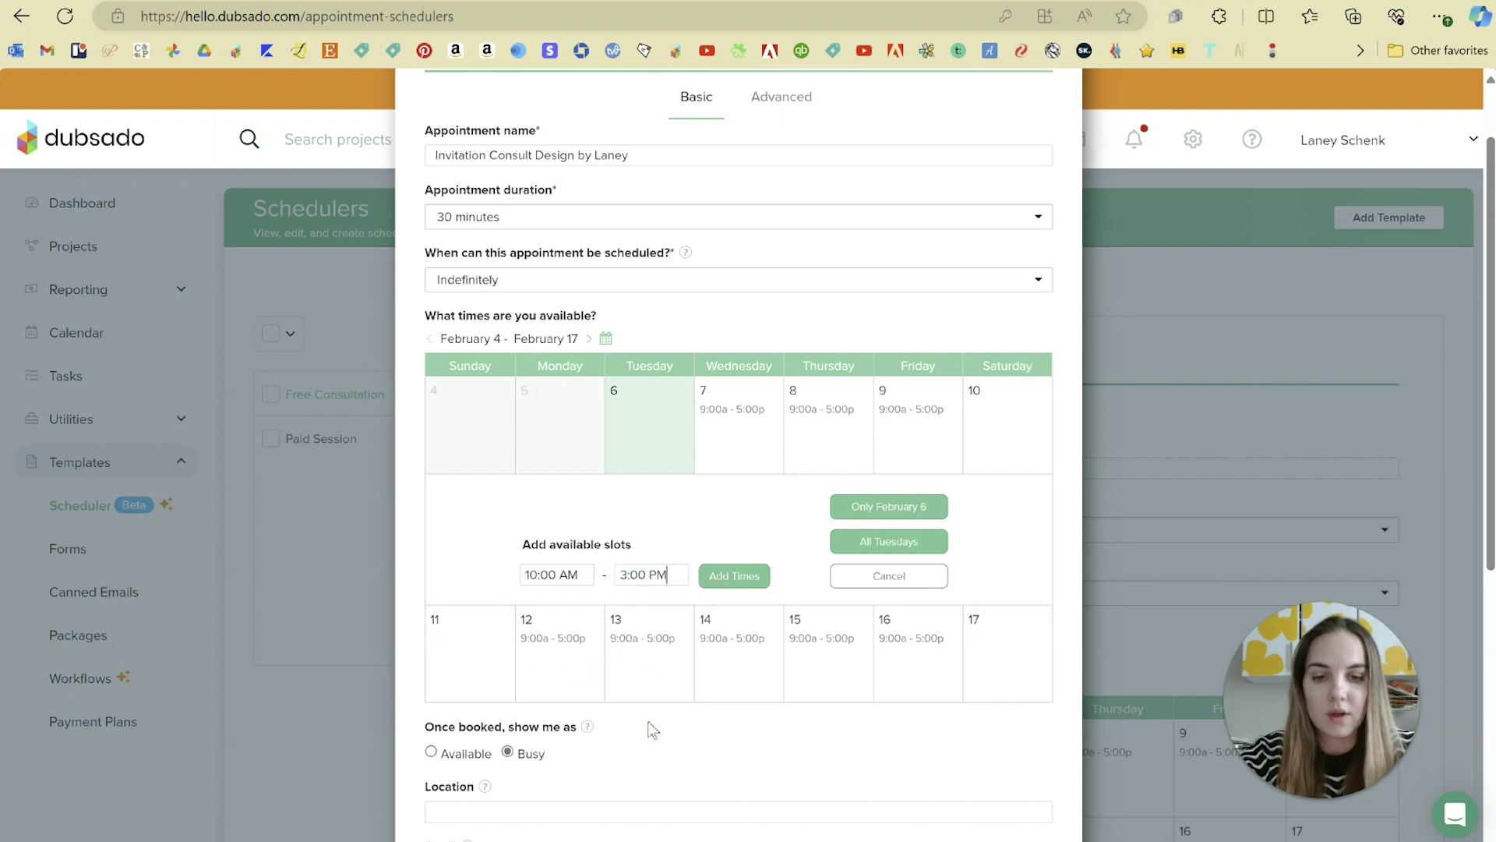
pyautogui.click(876, 542)
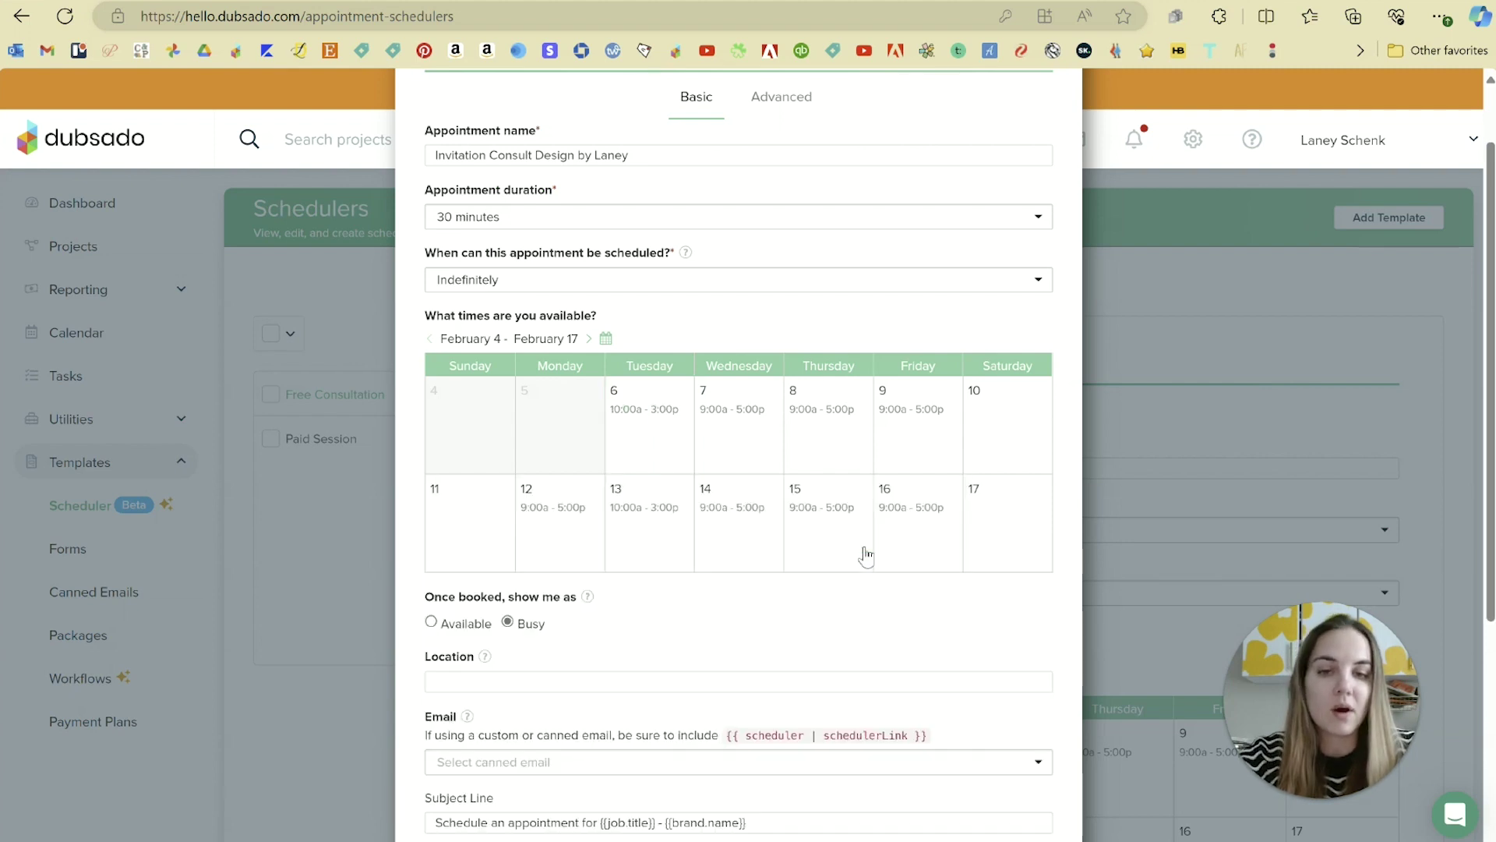
# - Remove Wednesday's slot, making every Wednesday unavailable
pyautogui.click(742, 426)
pyautogui.click(636, 575)
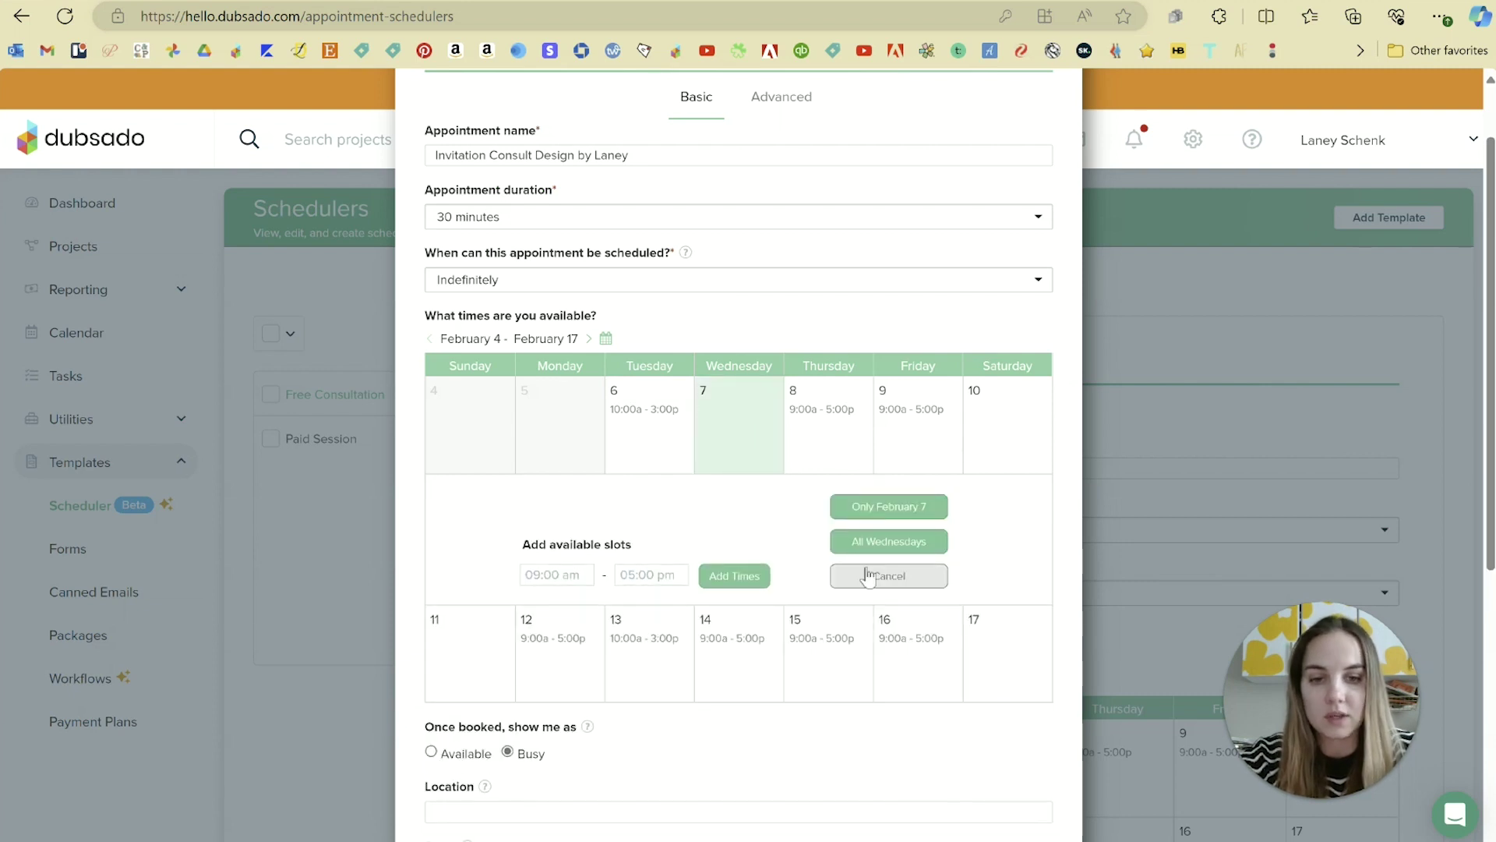
pyautogui.click(886, 541)
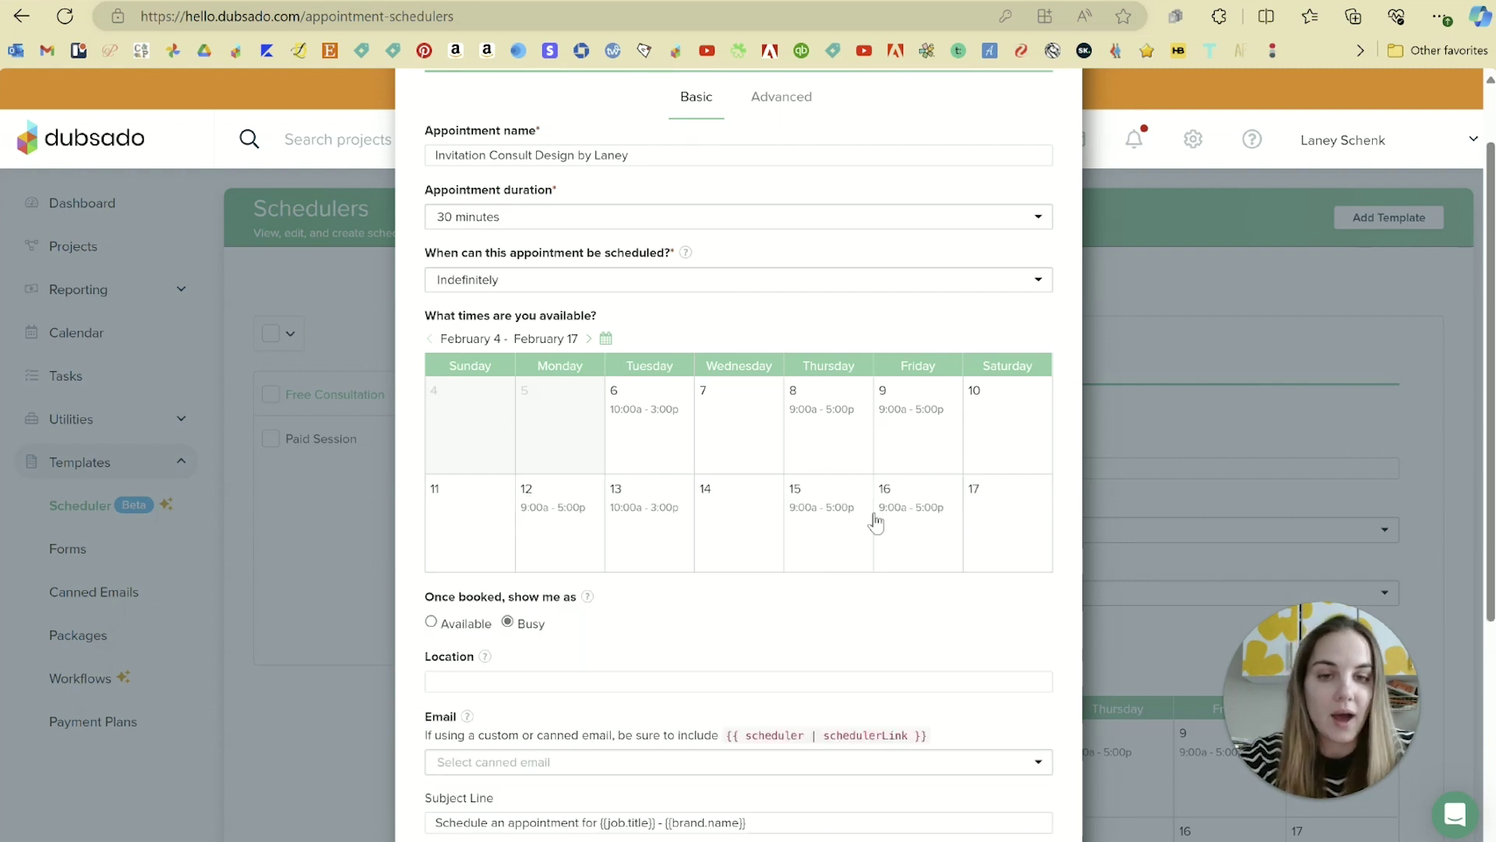
# - Set Thursday's availability to 10:00 AM–3:00 PM and apply it to all Thursdays
pyautogui.click(839, 445)
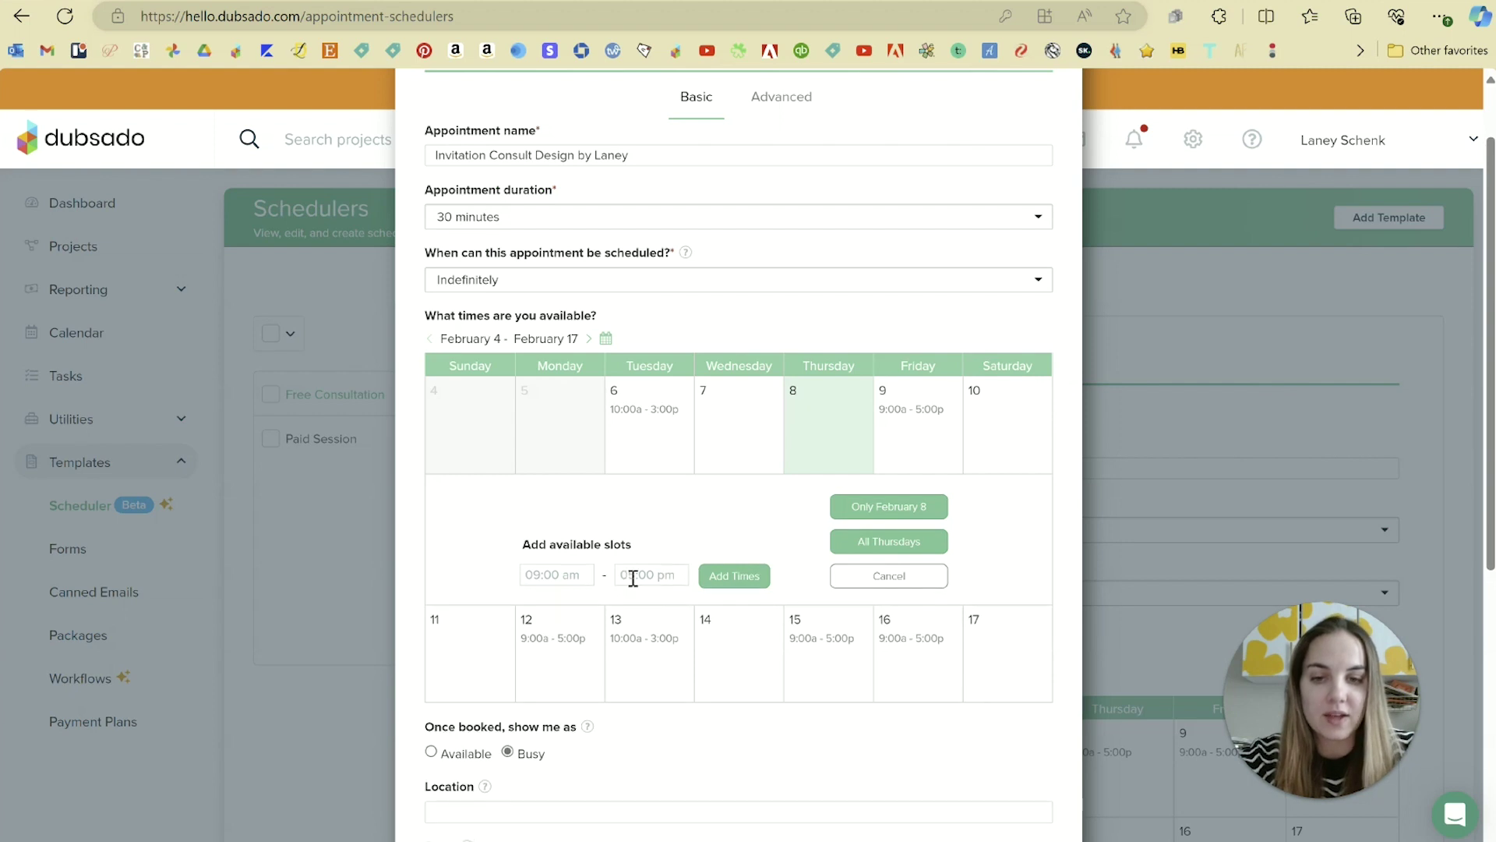
pyautogui.click(574, 574)
pyautogui.scroll(-6, 572, 647)
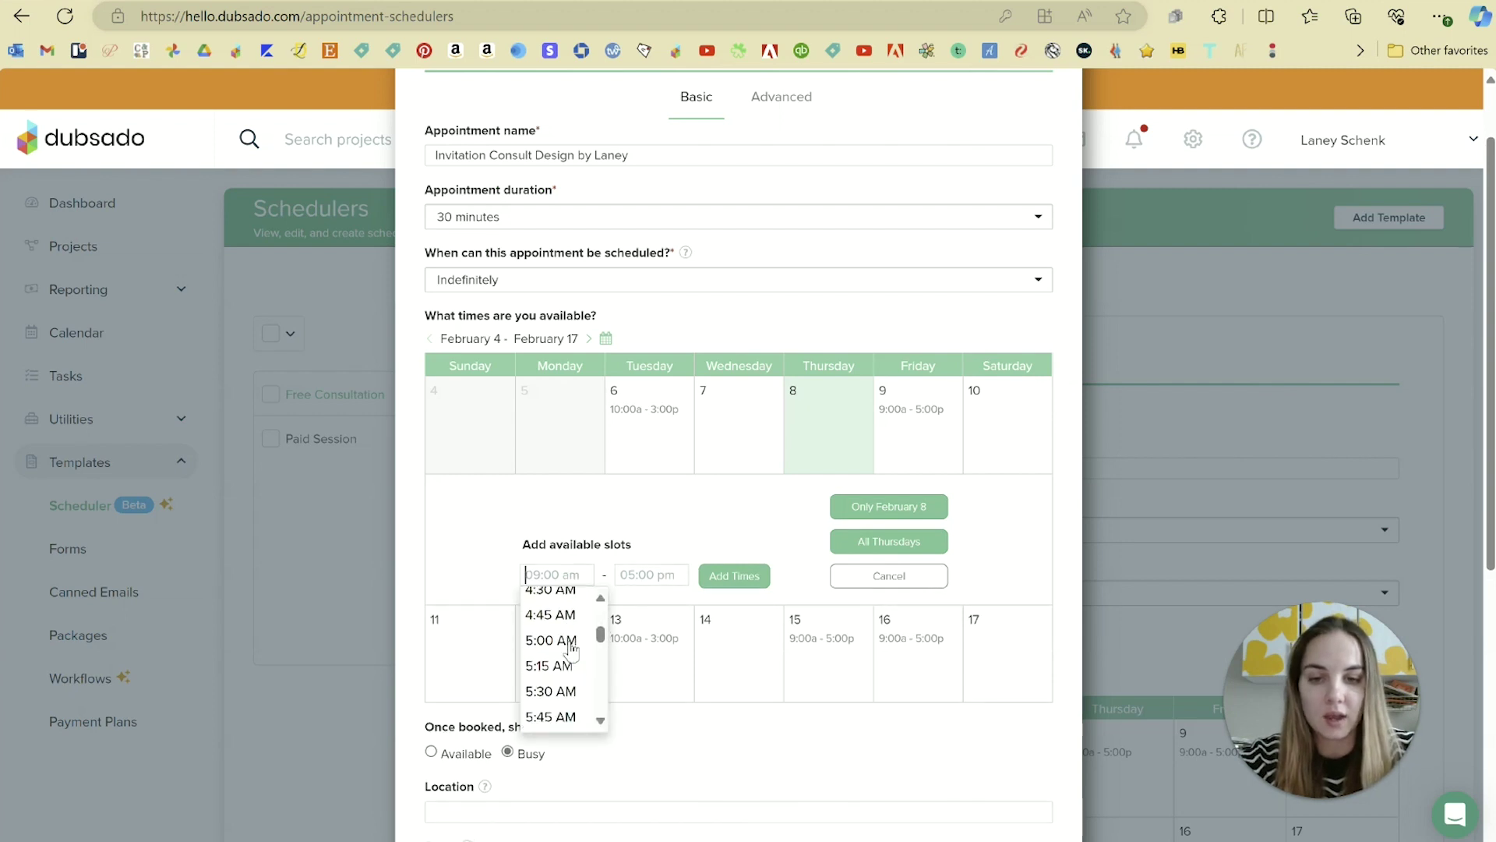
pyautogui.scroll(-6, 571, 648)
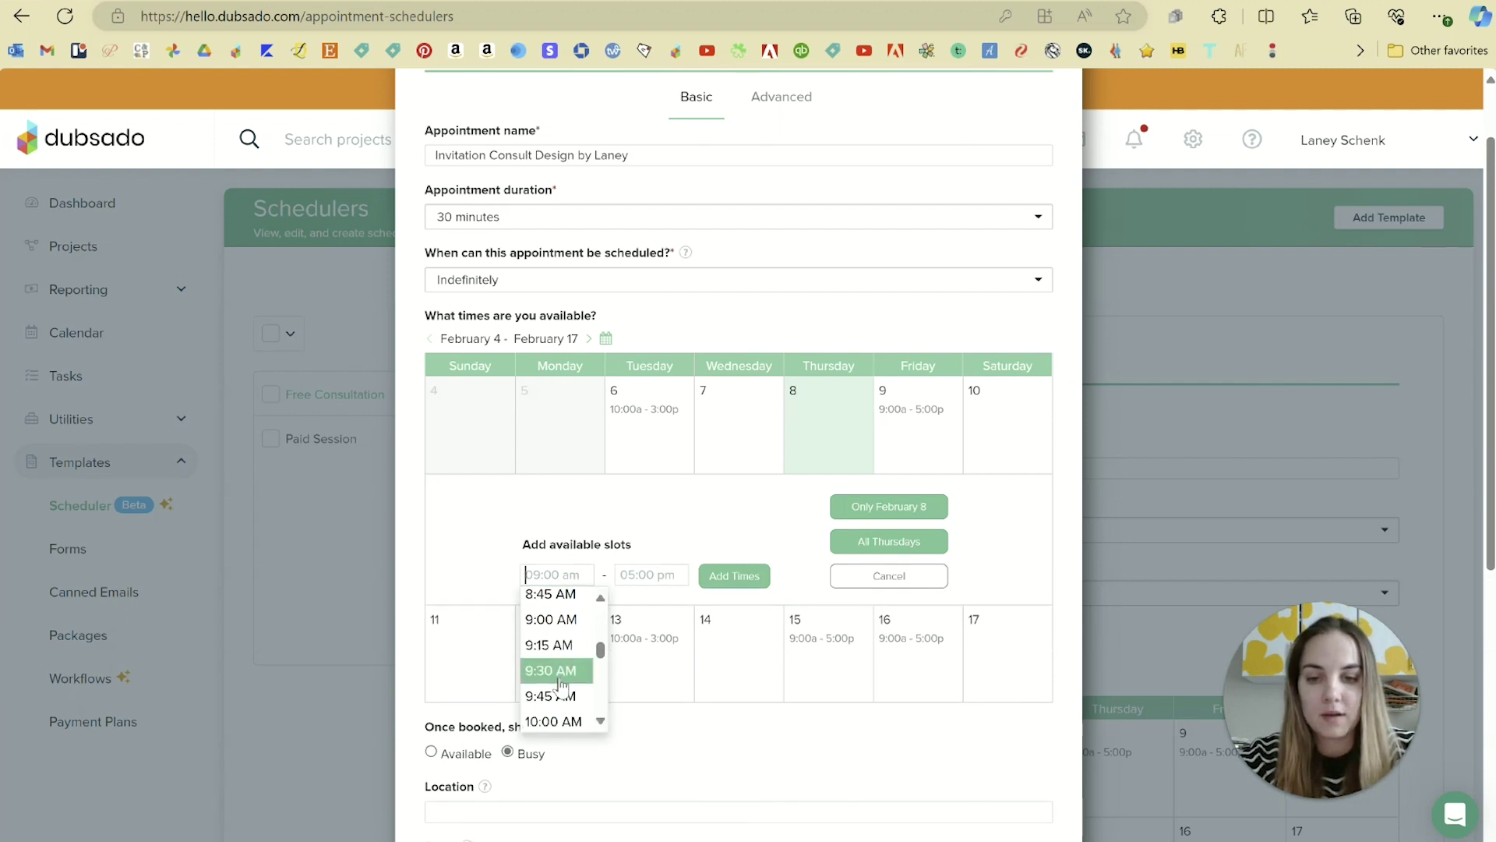
pyautogui.click(553, 720)
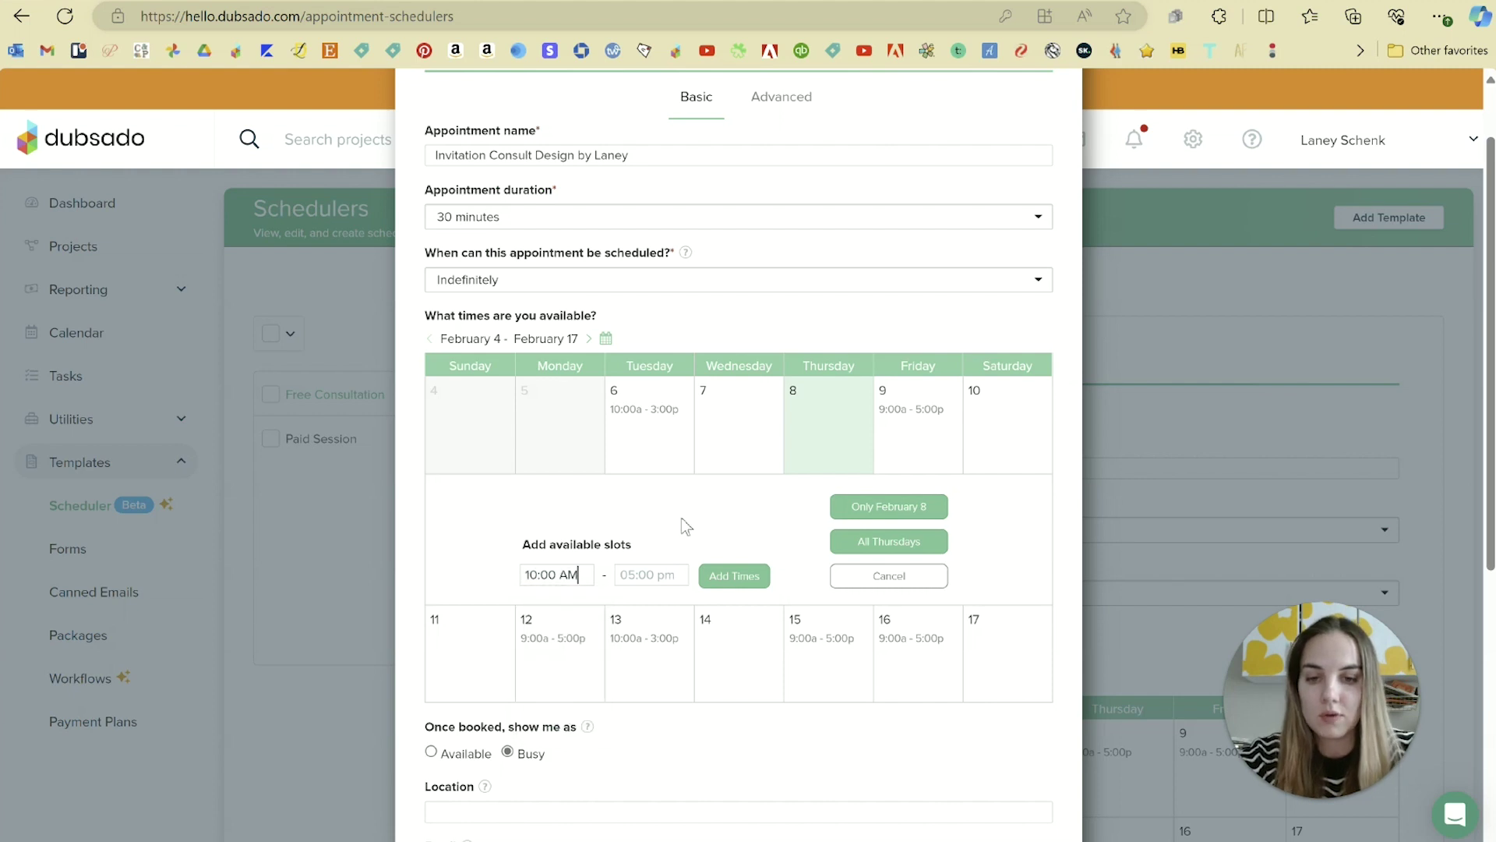
pyautogui.click(674, 576)
pyautogui.scroll(-6, 655, 670)
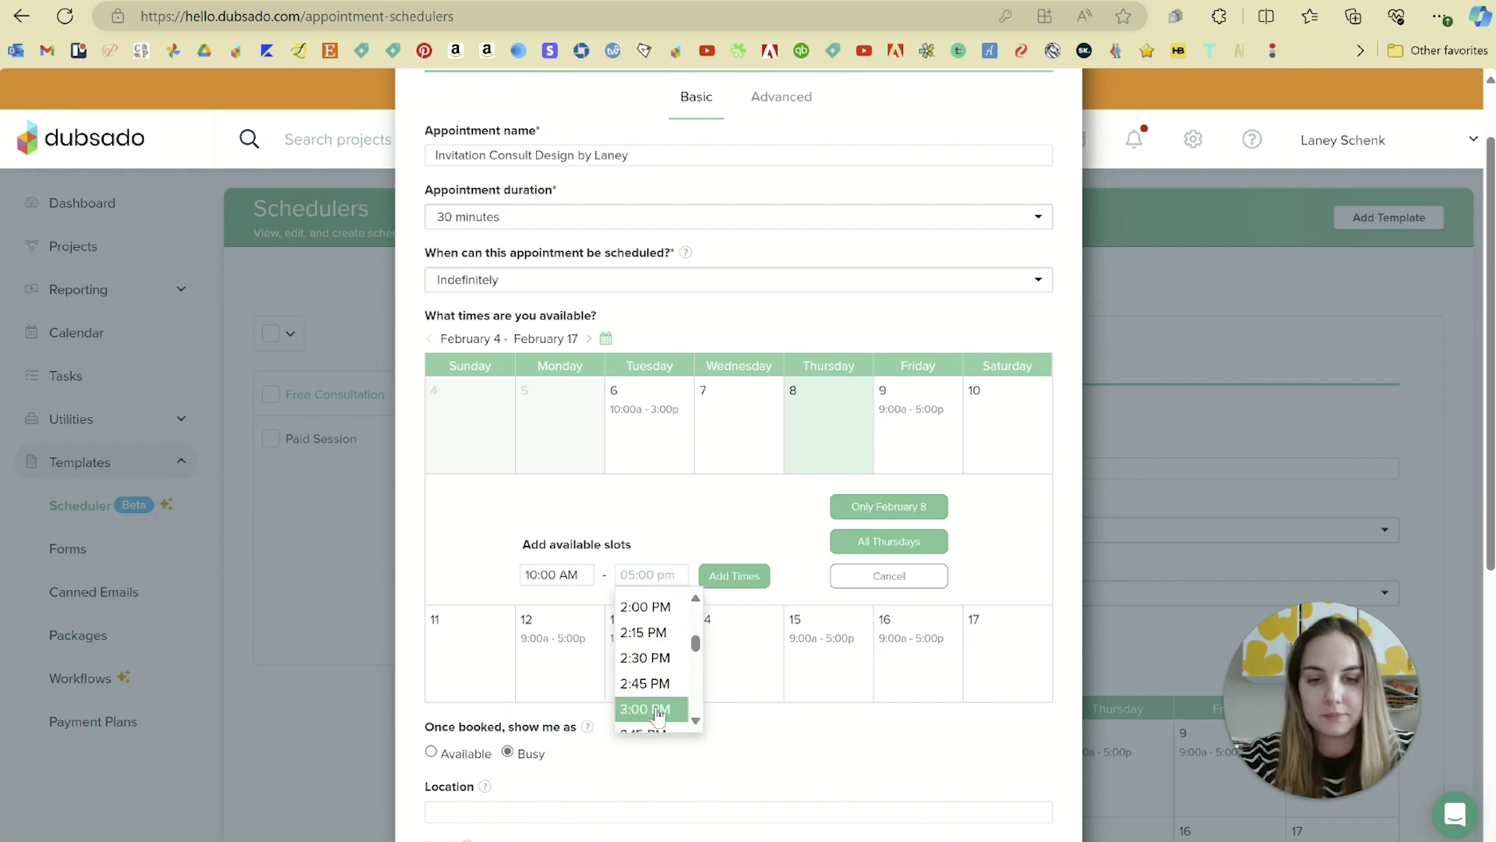
pyautogui.click(657, 711)
pyautogui.click(878, 543)
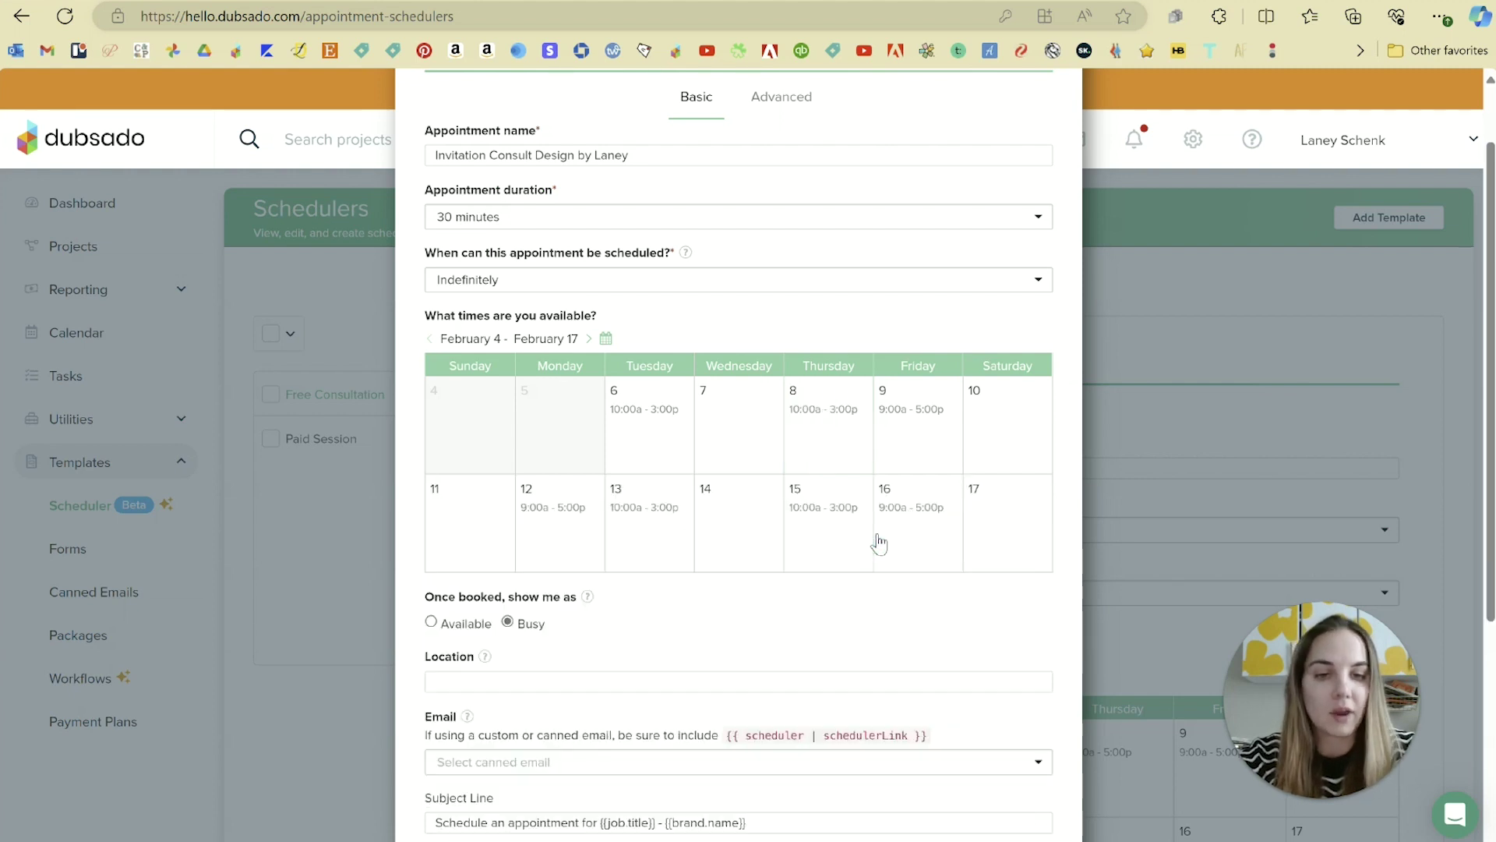
# - Clear the 9–5 slots on all Fridays and all Mondays
pyautogui.click(923, 443)
pyautogui.click(637, 576)
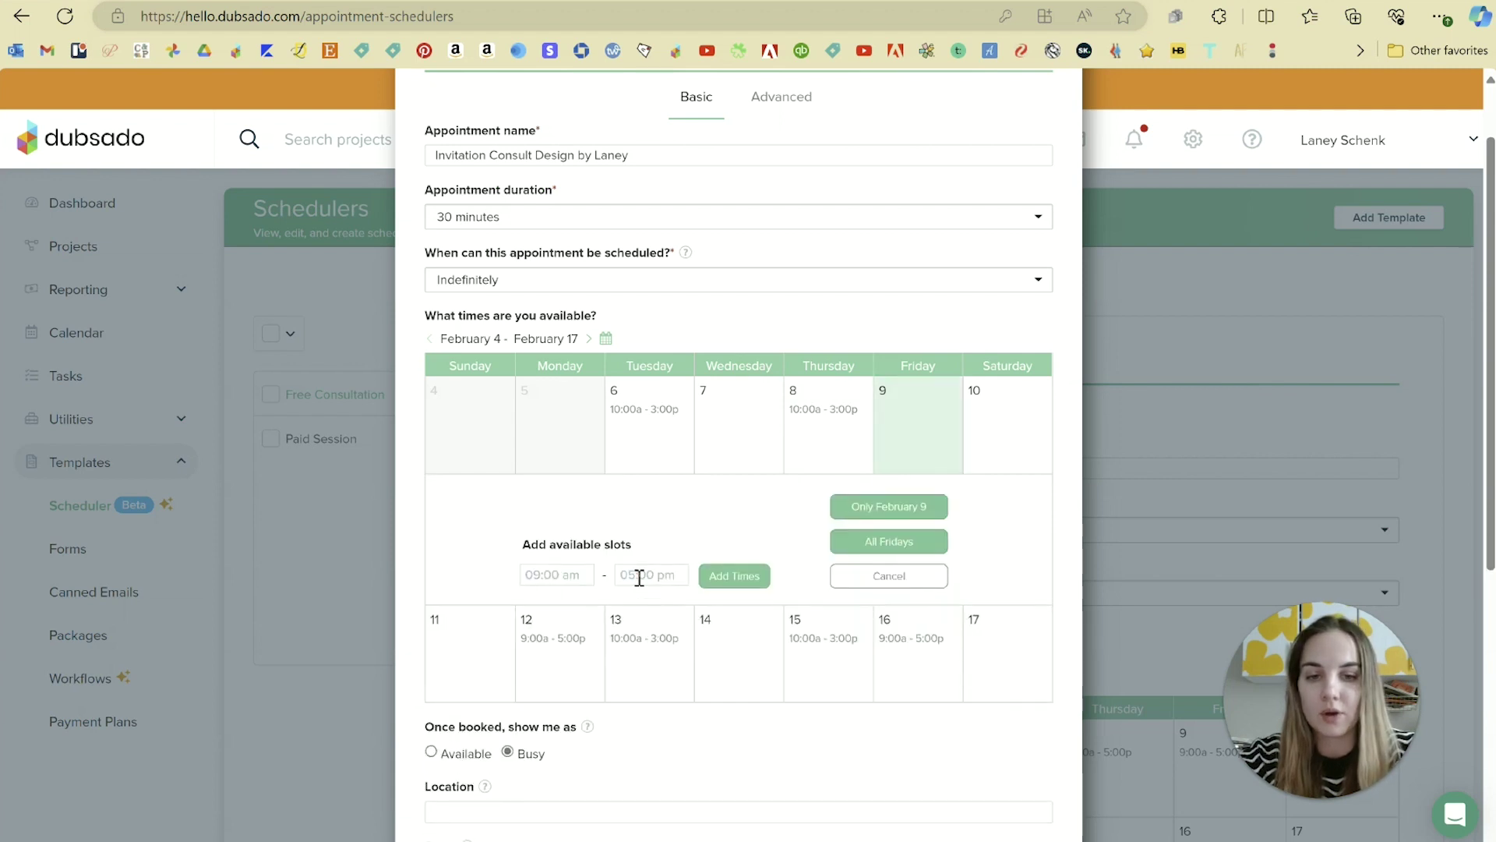
pyautogui.click(871, 546)
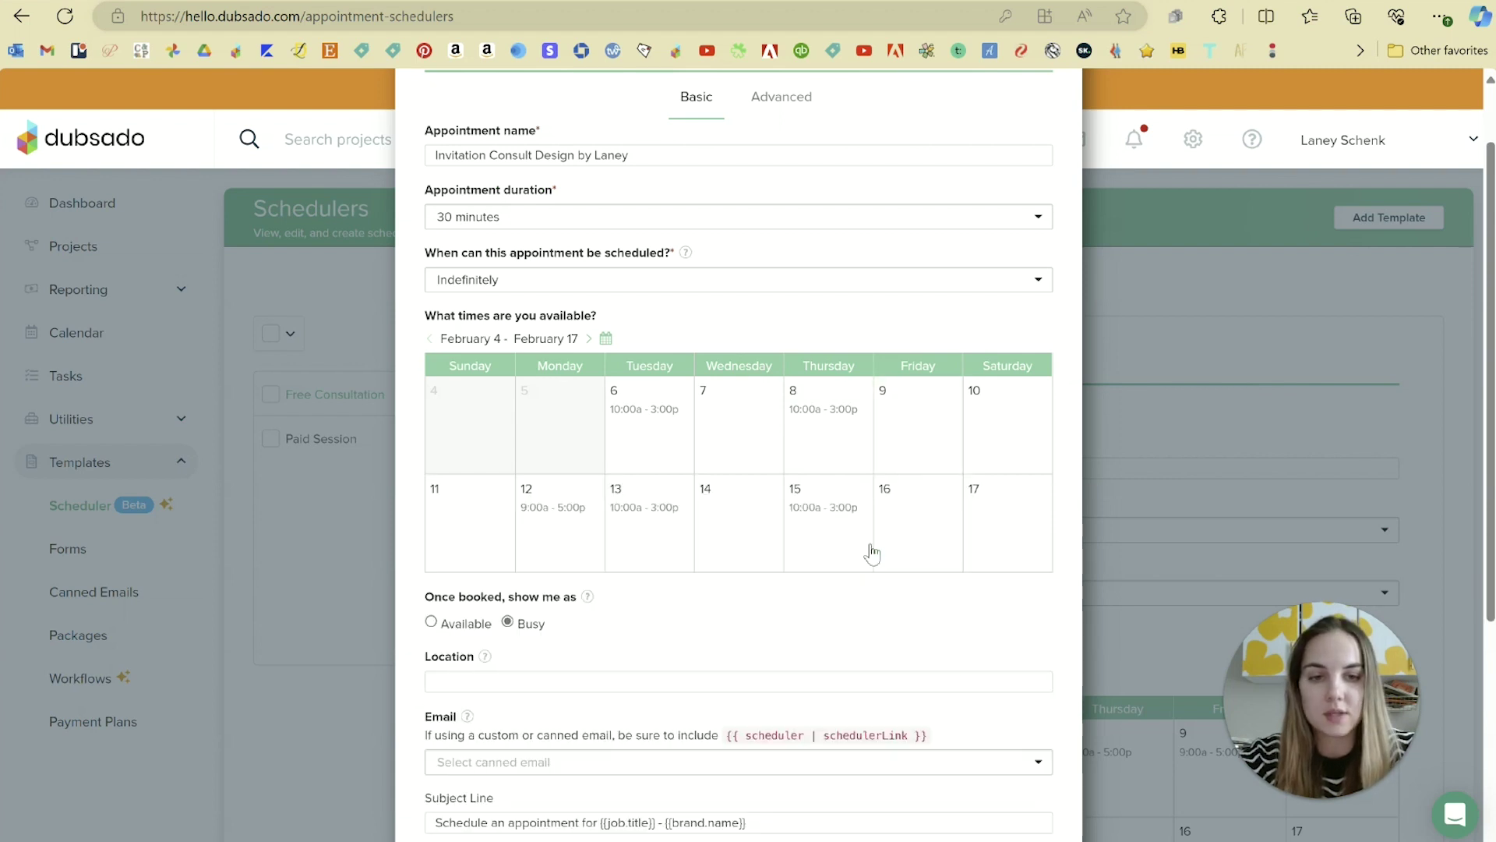
pyautogui.click(553, 536)
pyautogui.click(637, 575)
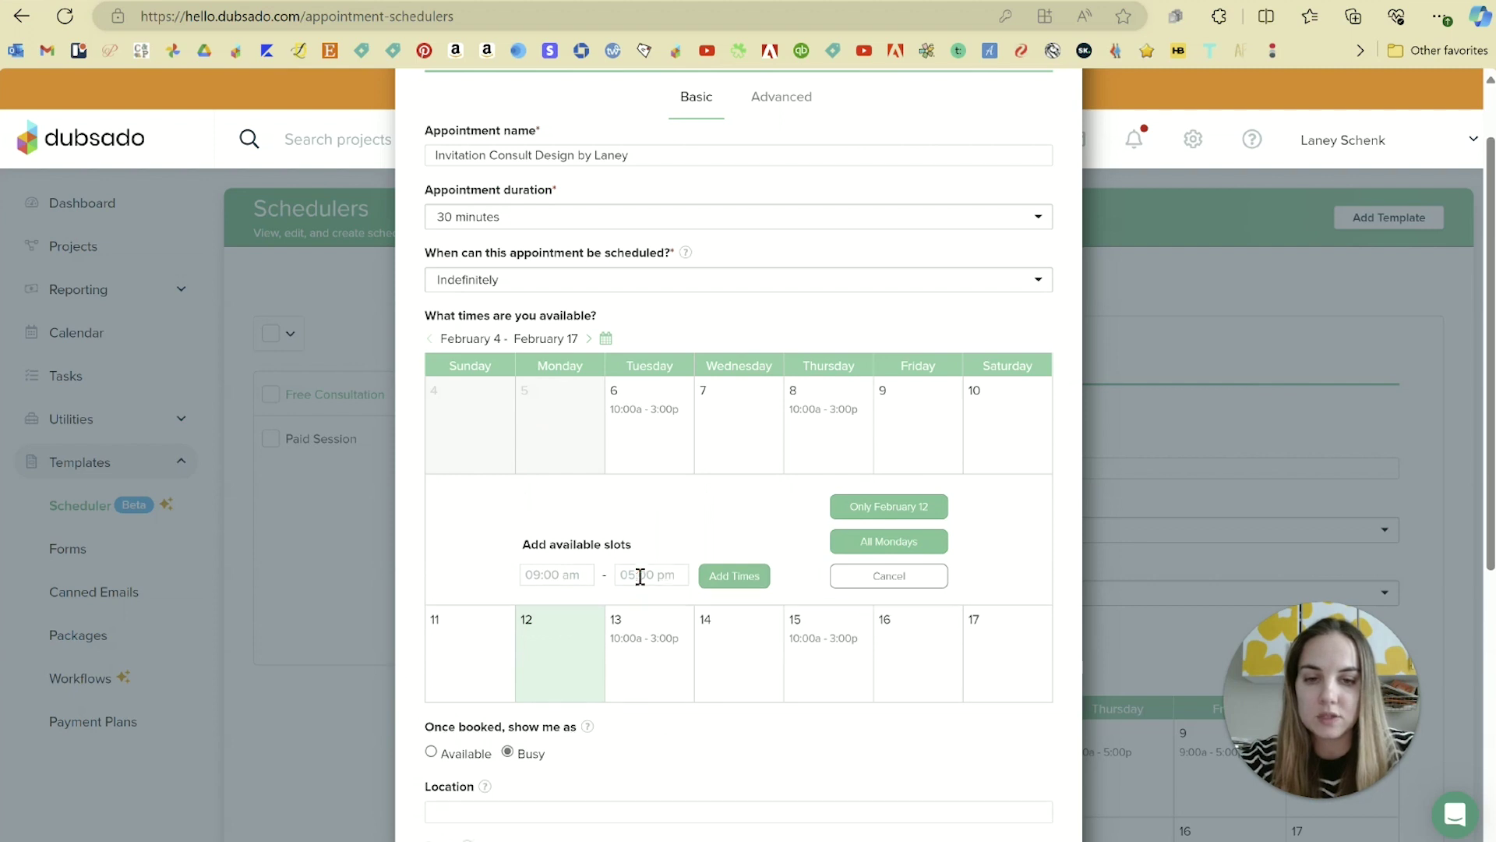
pyautogui.click(861, 542)
# - Scroll down the form and type 'Zoom' in the Location field
pyautogui.scroll(-2, 784, 545)
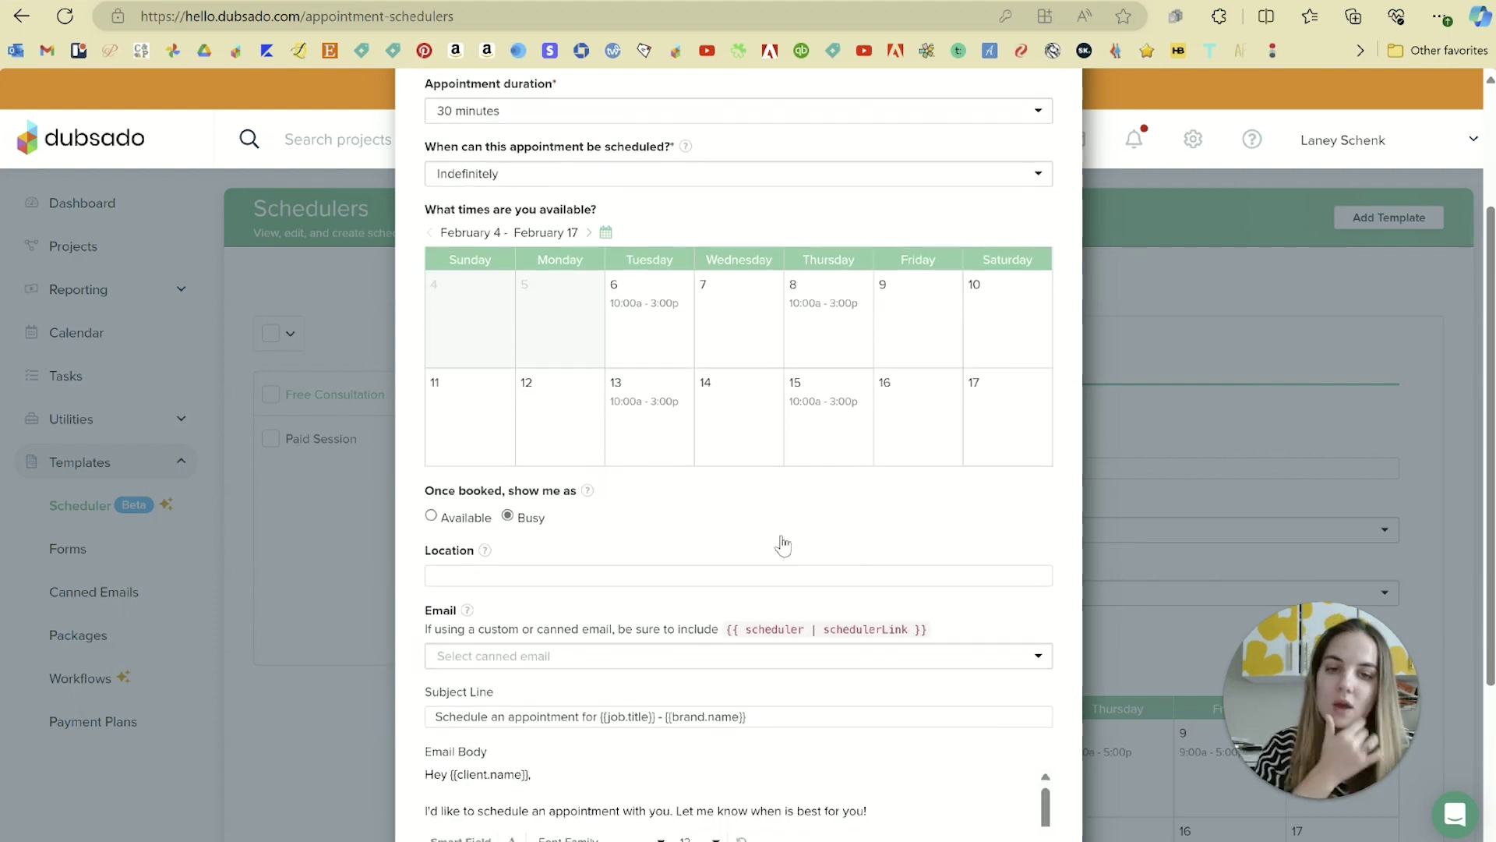
pyautogui.scroll(-2, 783, 544)
pyautogui.scroll(-2, 691, 444)
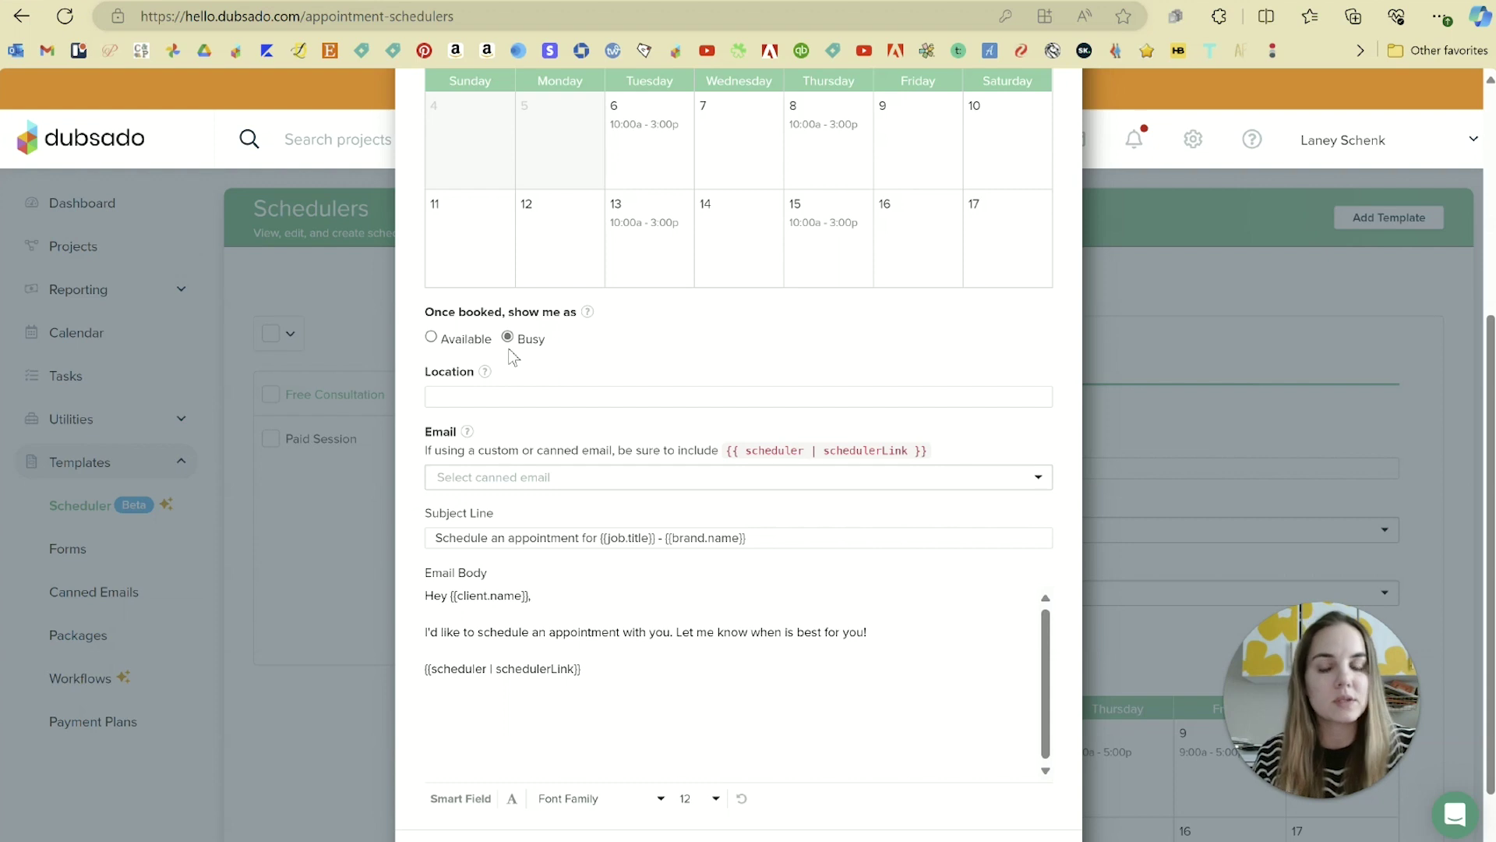
pyautogui.scroll(-1, 688, 367)
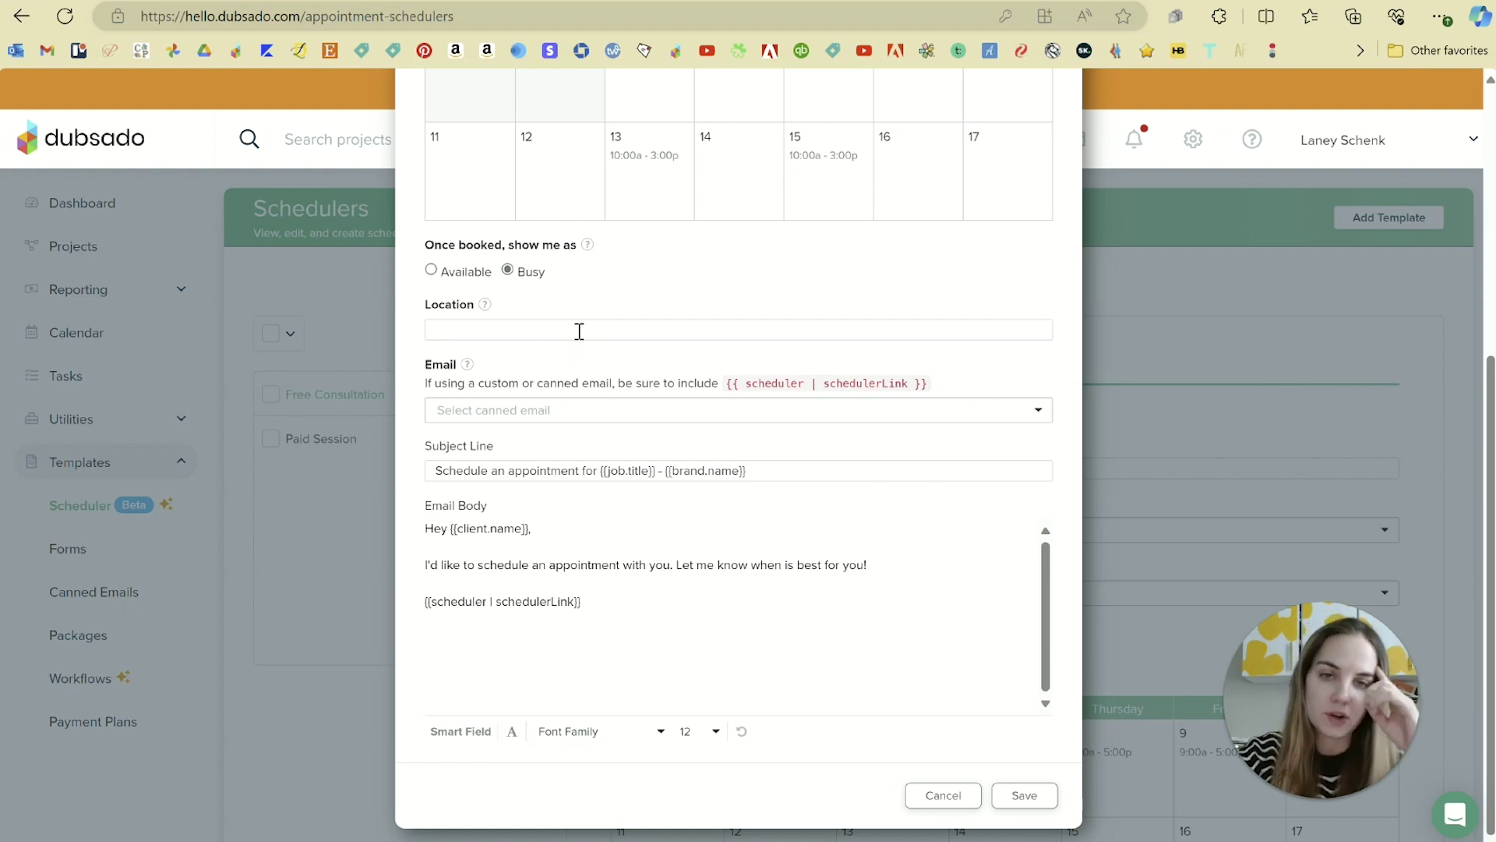
pyautogui.write('Zoom')
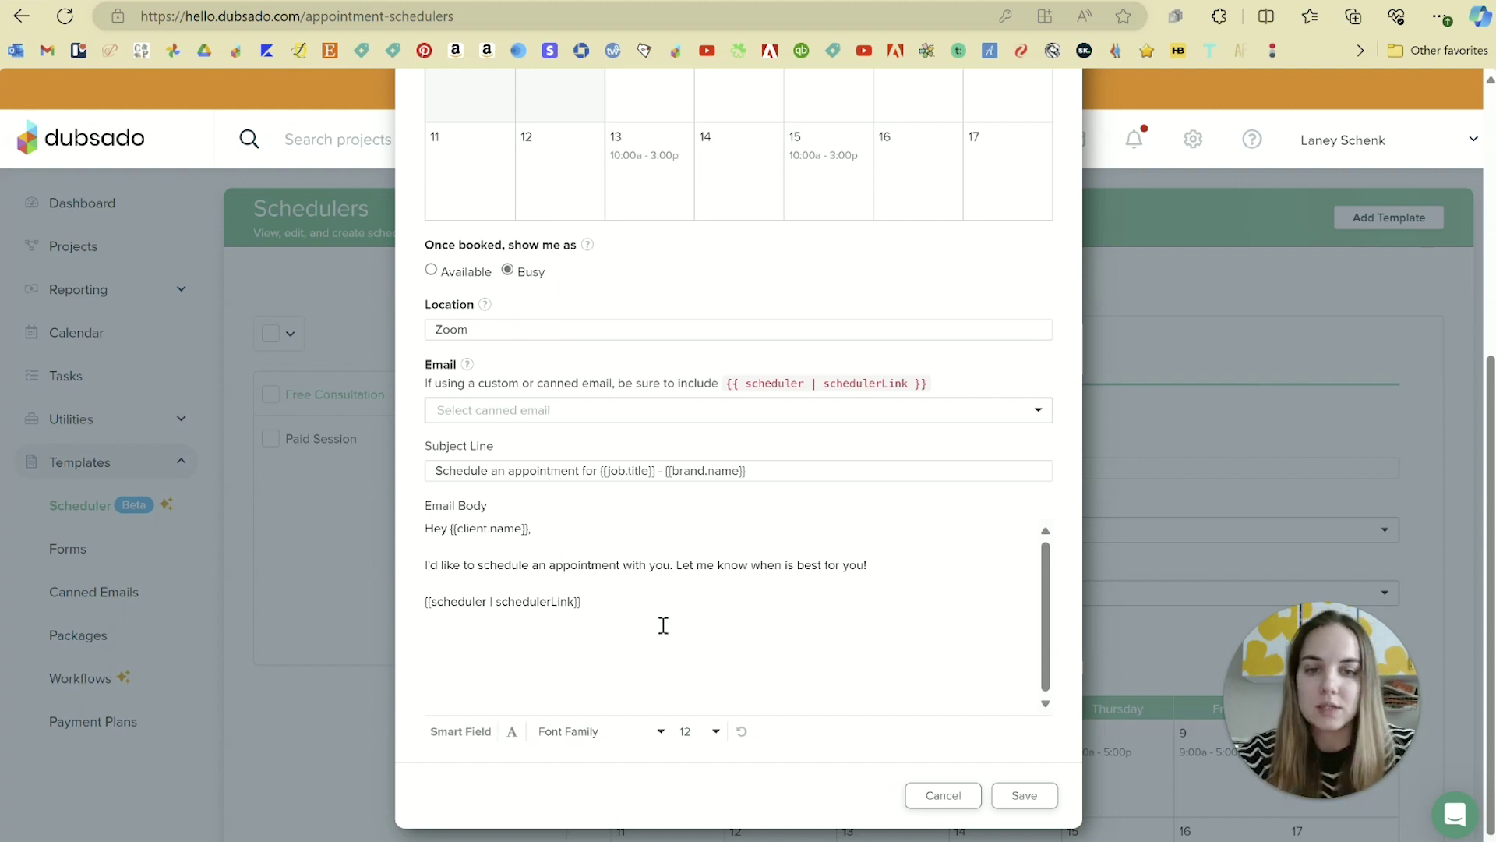
# - Try and clear a canned email, then set the subject to 'Book your invitation Consult!'
pyautogui.click(585, 414)
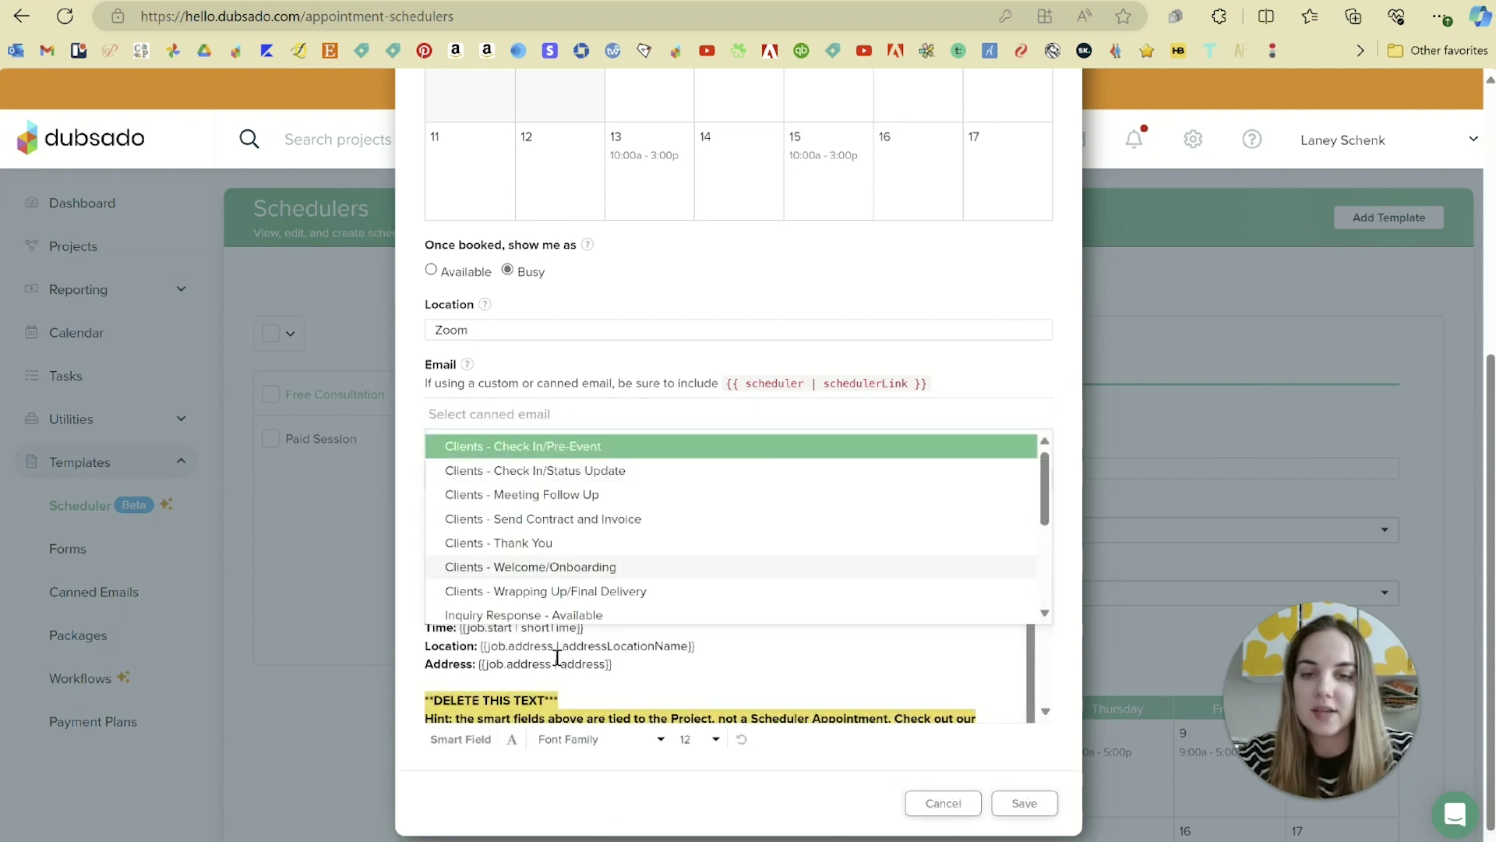
pyautogui.click(628, 335)
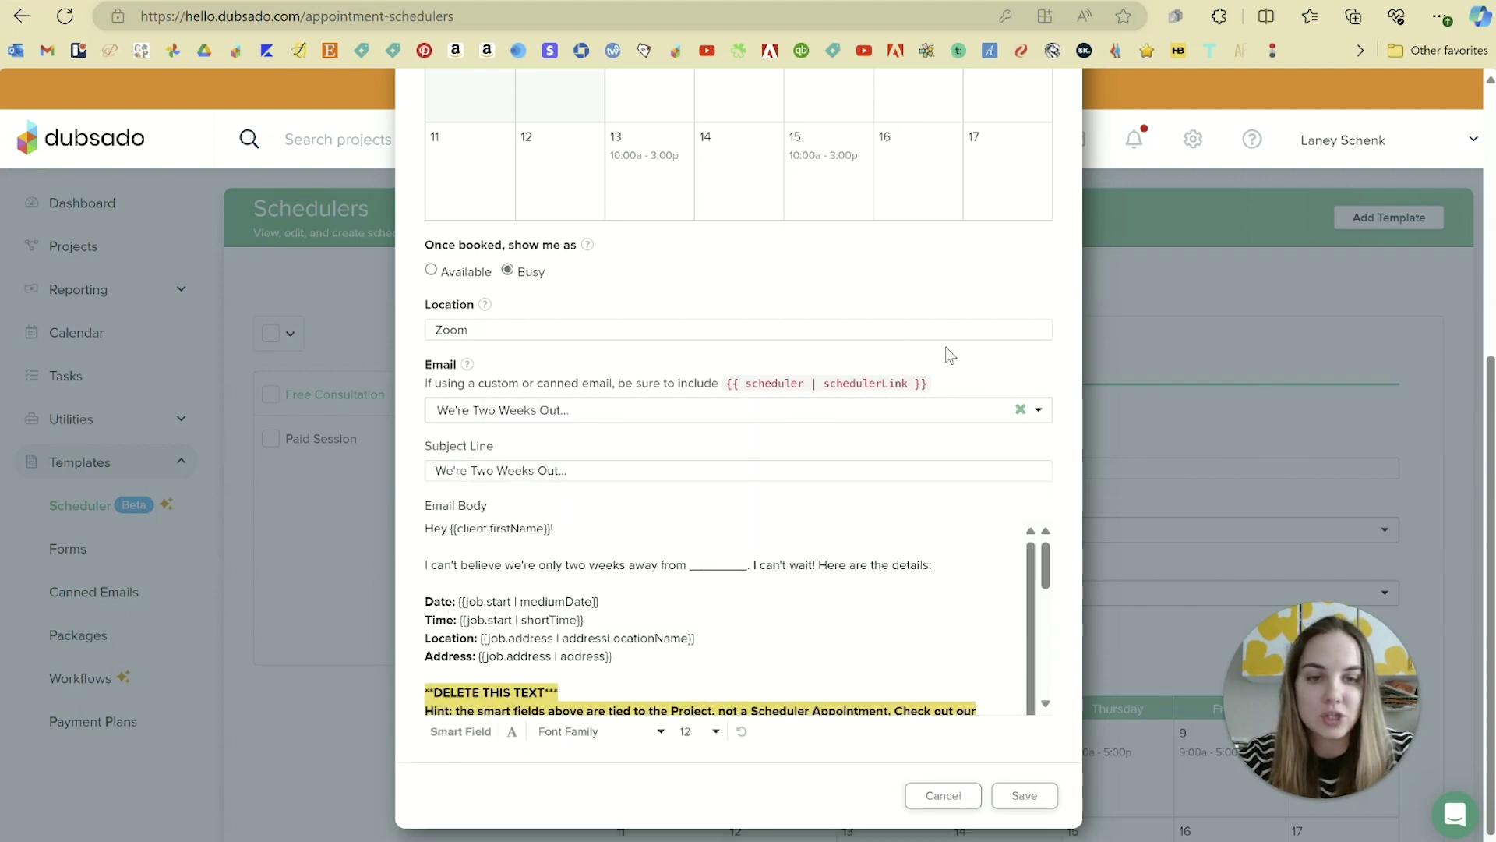
pyautogui.click(1020, 409)
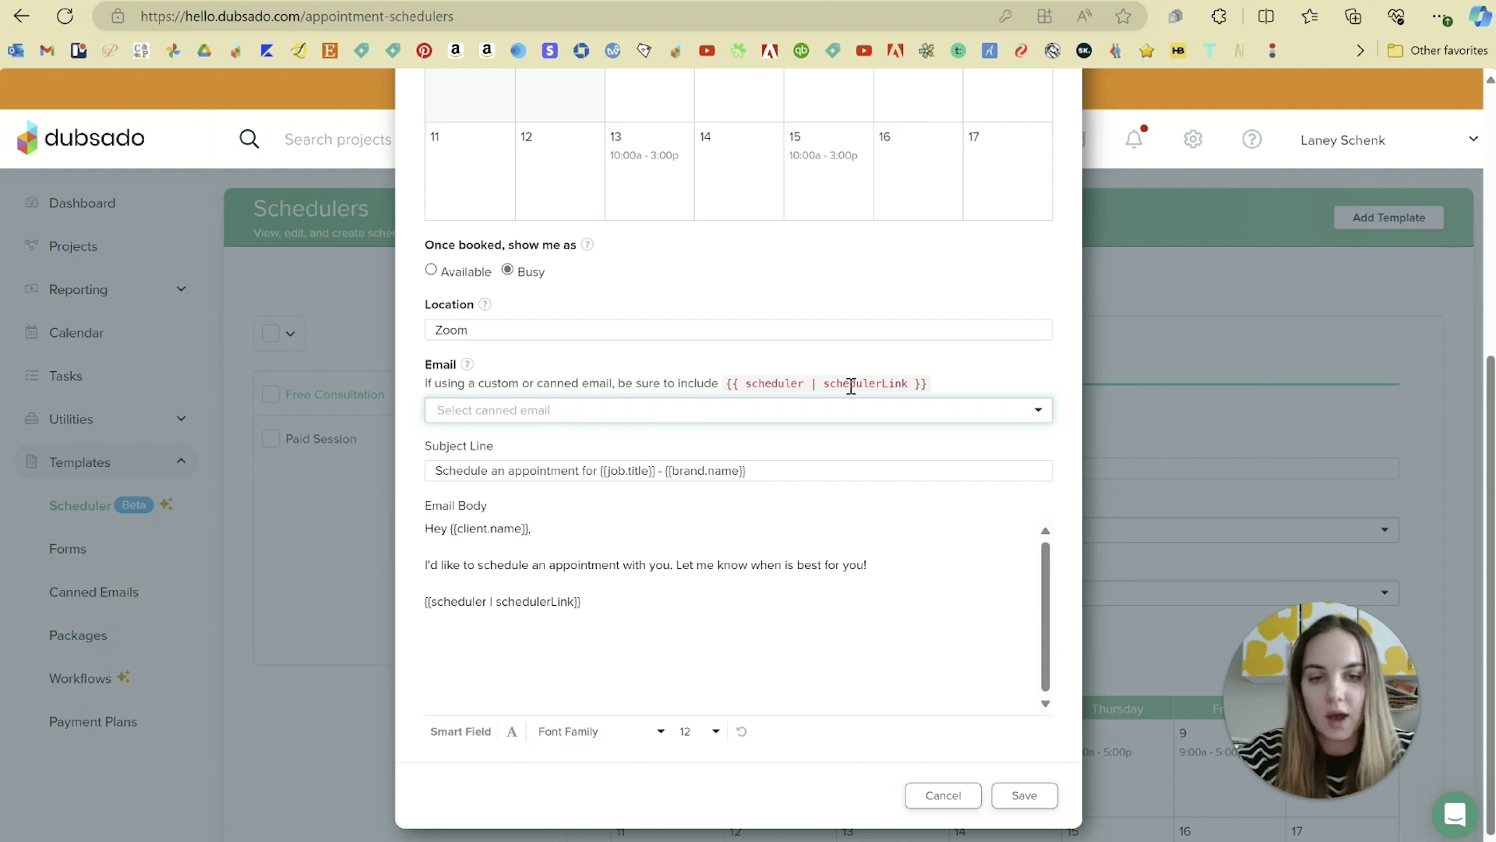
pyautogui.moveTo(464, 470); pyautogui.dragTo(597, 471)
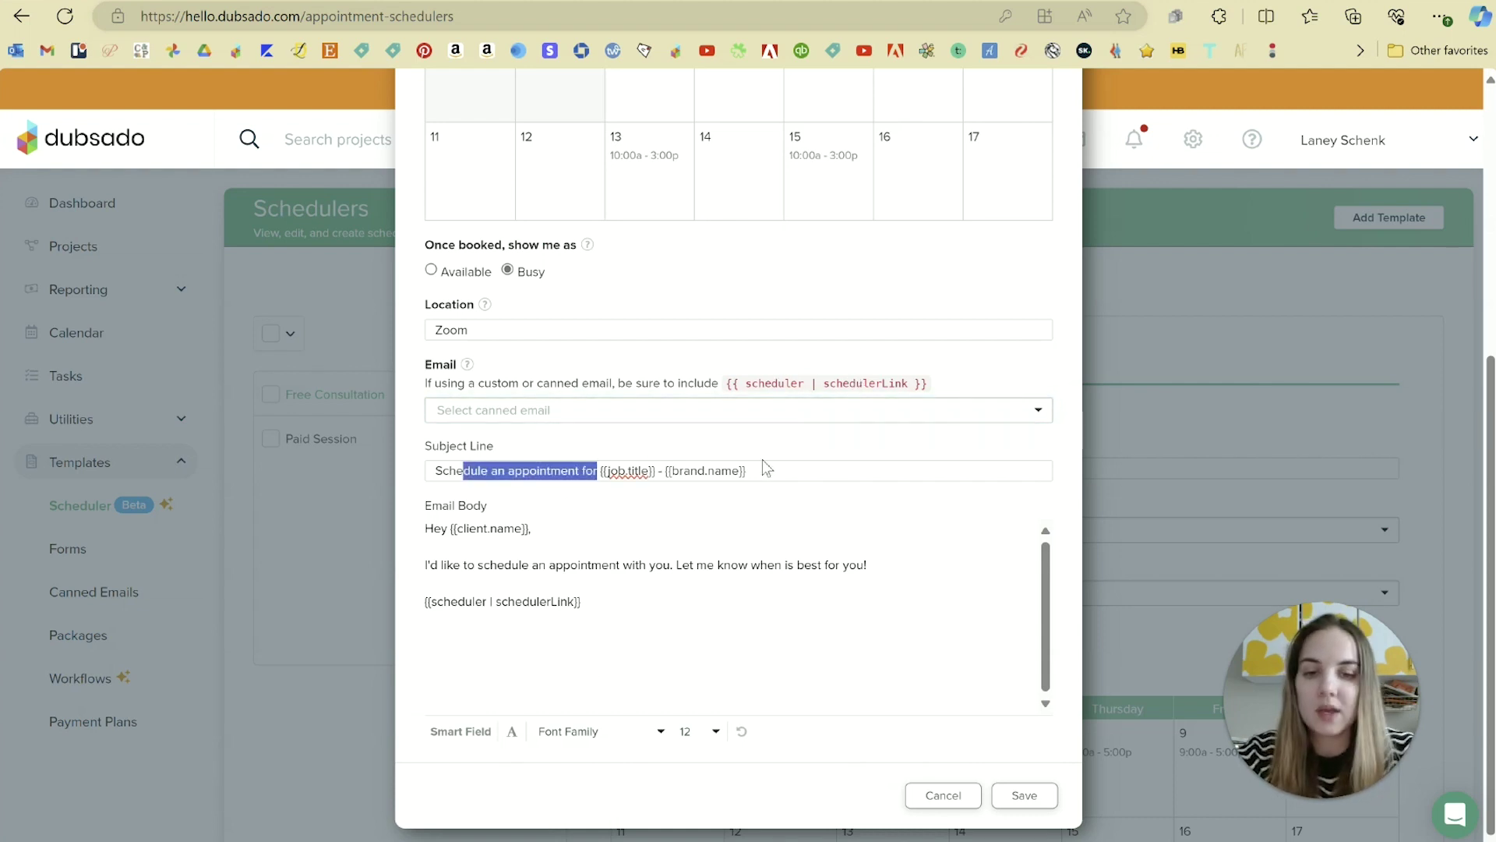
pyautogui.moveTo(768, 470); pyautogui.dragTo(409, 487)
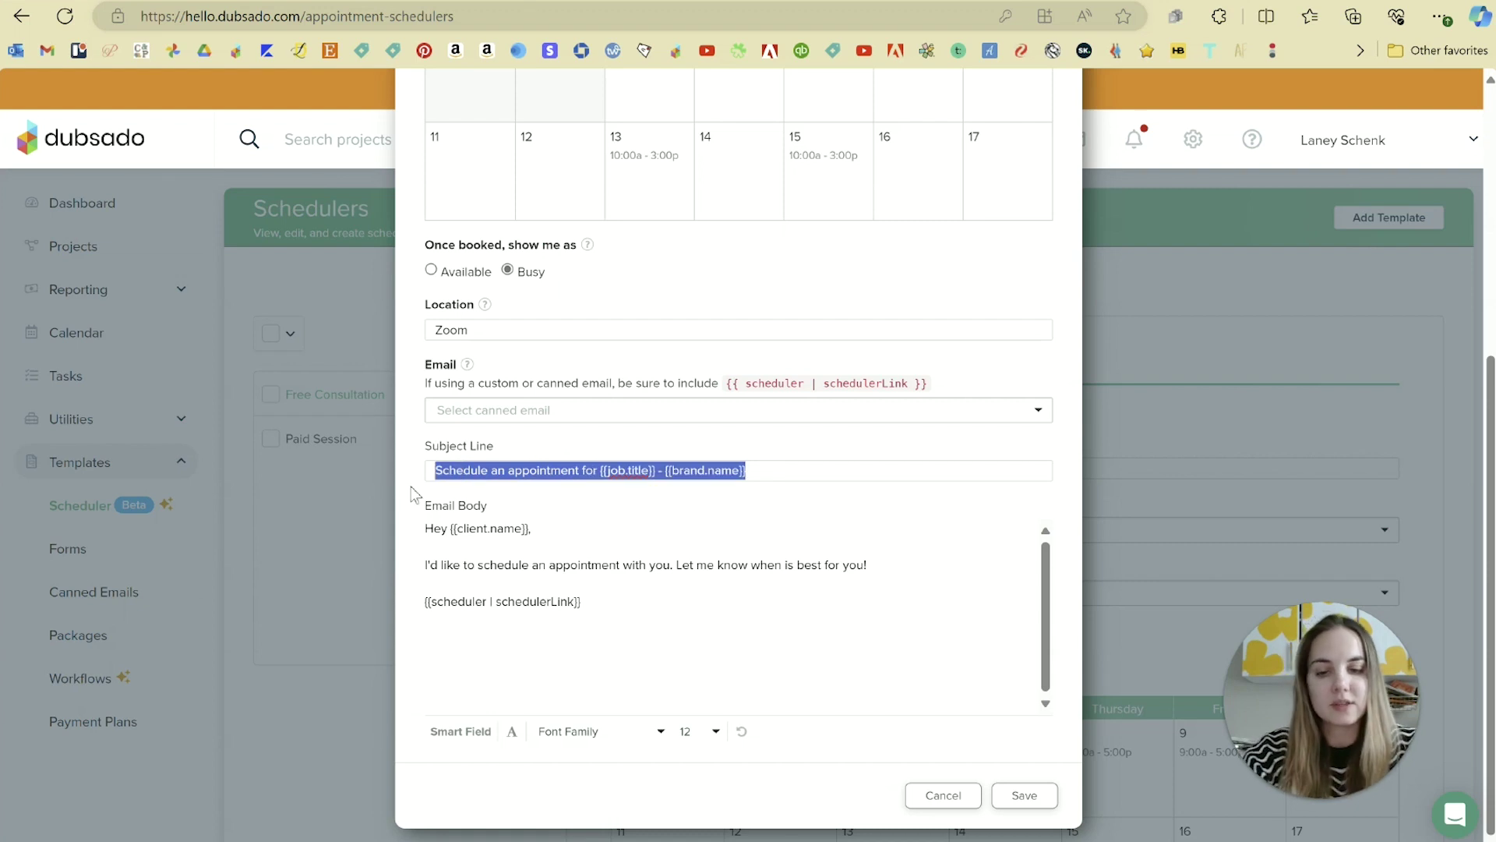
pyautogui.write('Book your ')
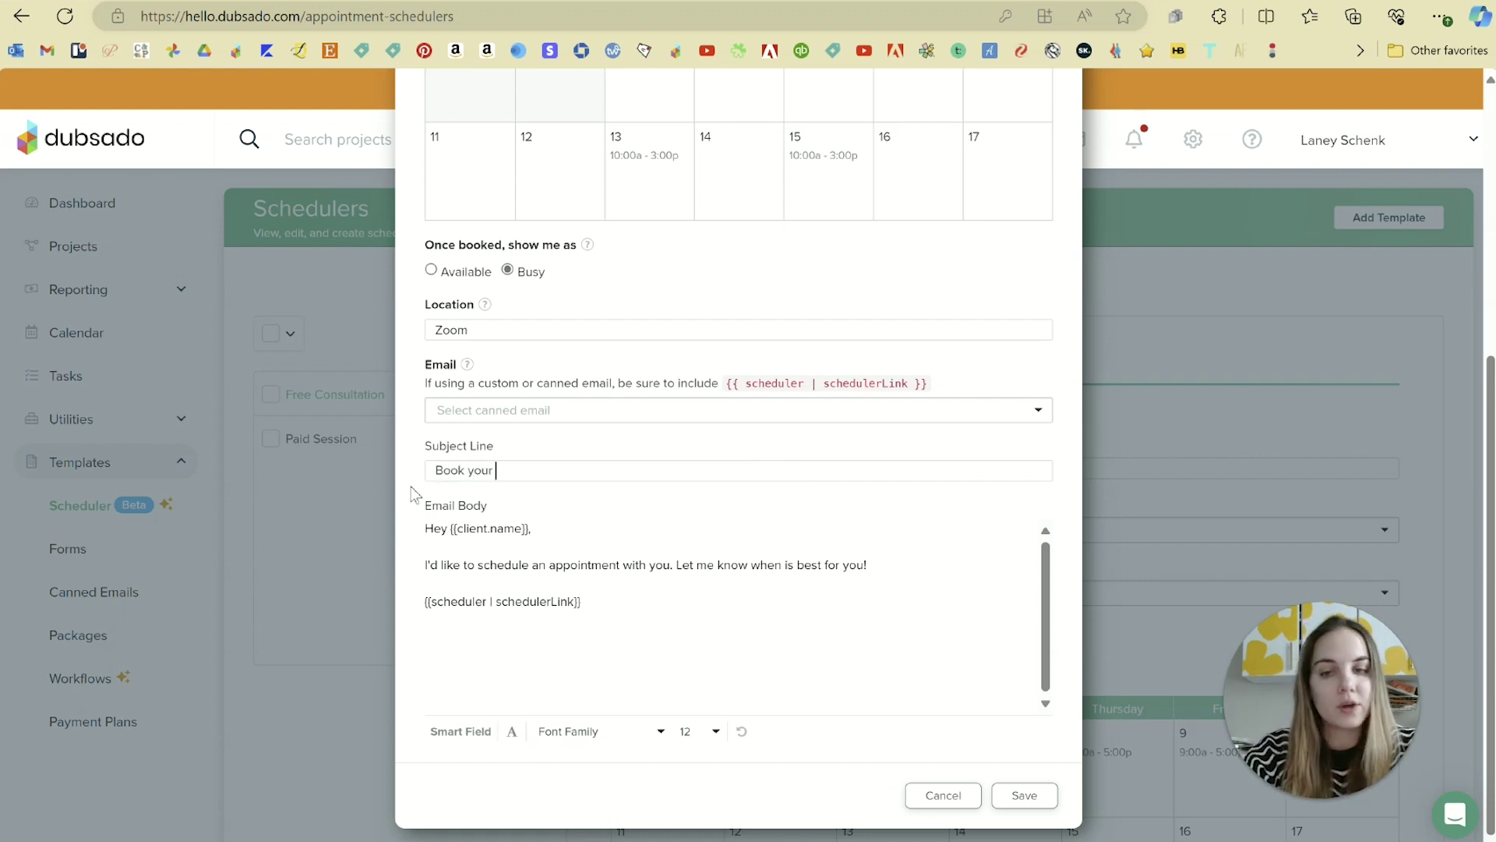
pyautogui.write('invitation Consult!')
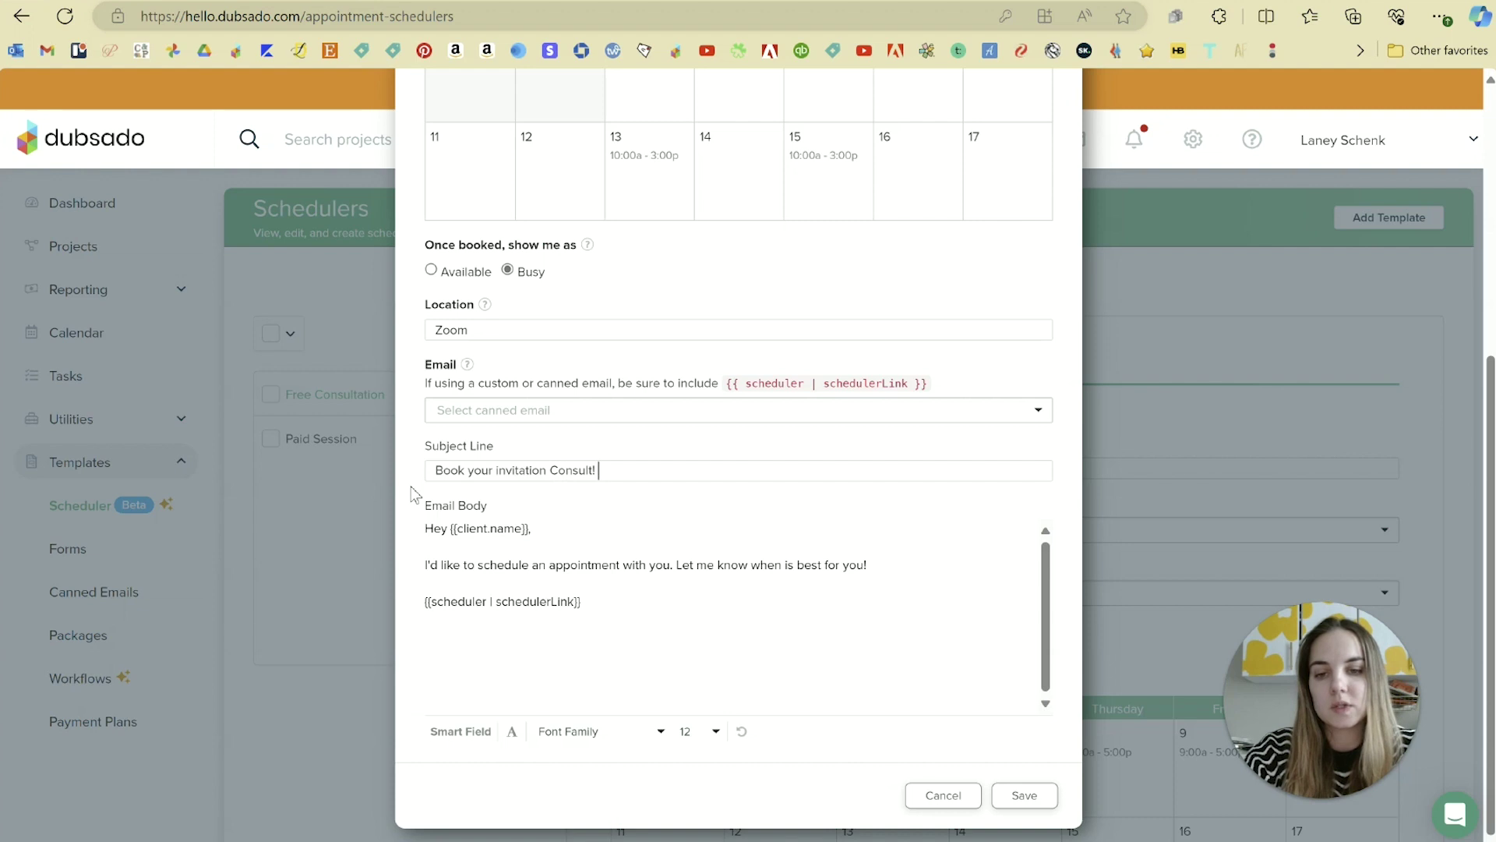
# - Replace the email body with the invitation message and add a 'xoxo,' sign-off with the sender's name
pyautogui.tripleClick(582, 562)
pyautogui.press('BackSpace')
pyautogui.write("I'm ")
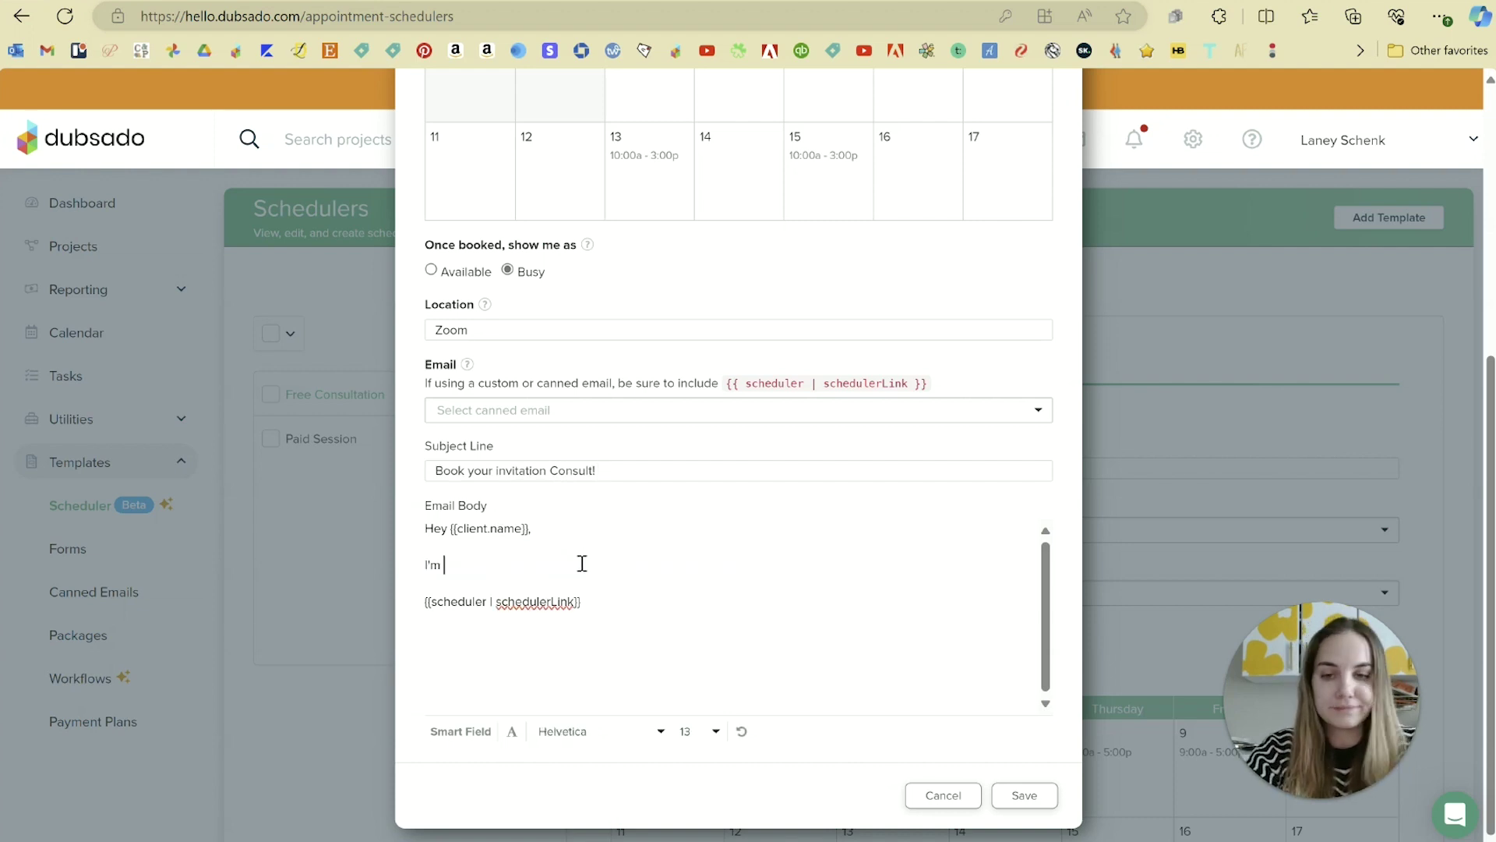
pyautogui.write('so excited to c')
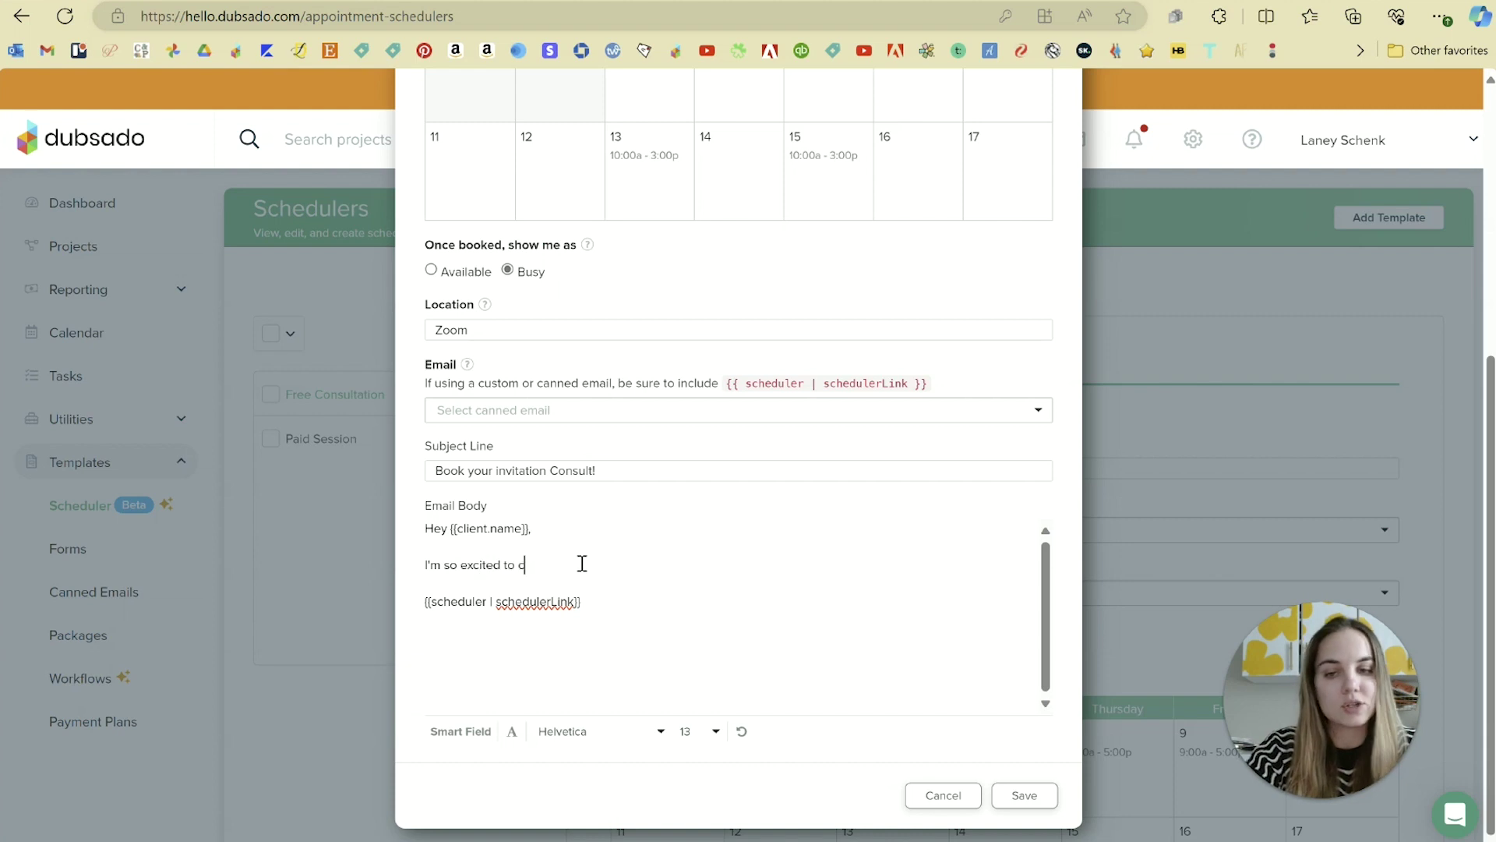
pyautogui.write('hat invitations! He')
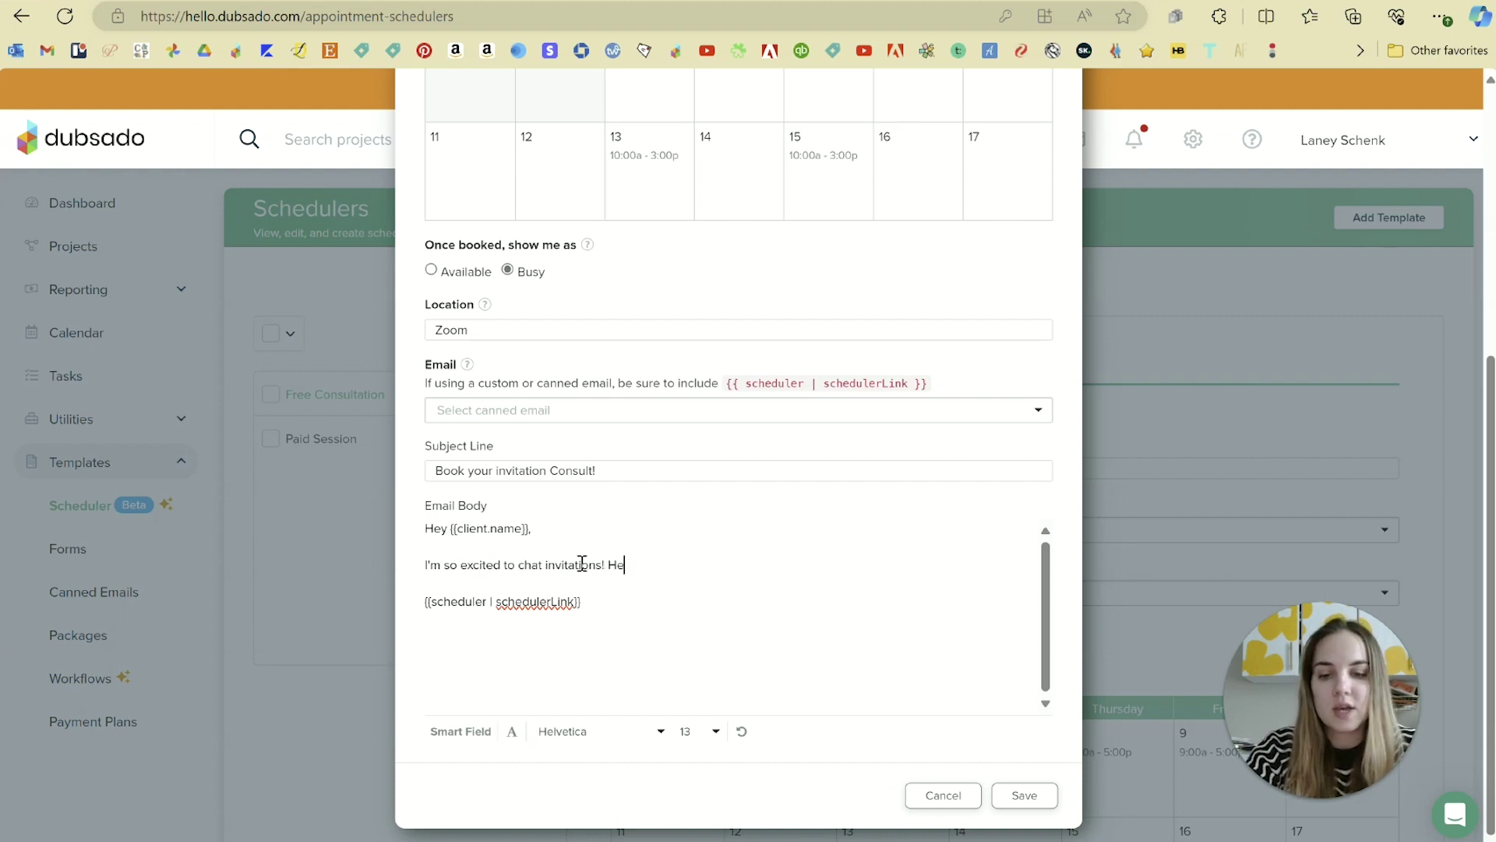
pyautogui.write("re's a scheduler ")
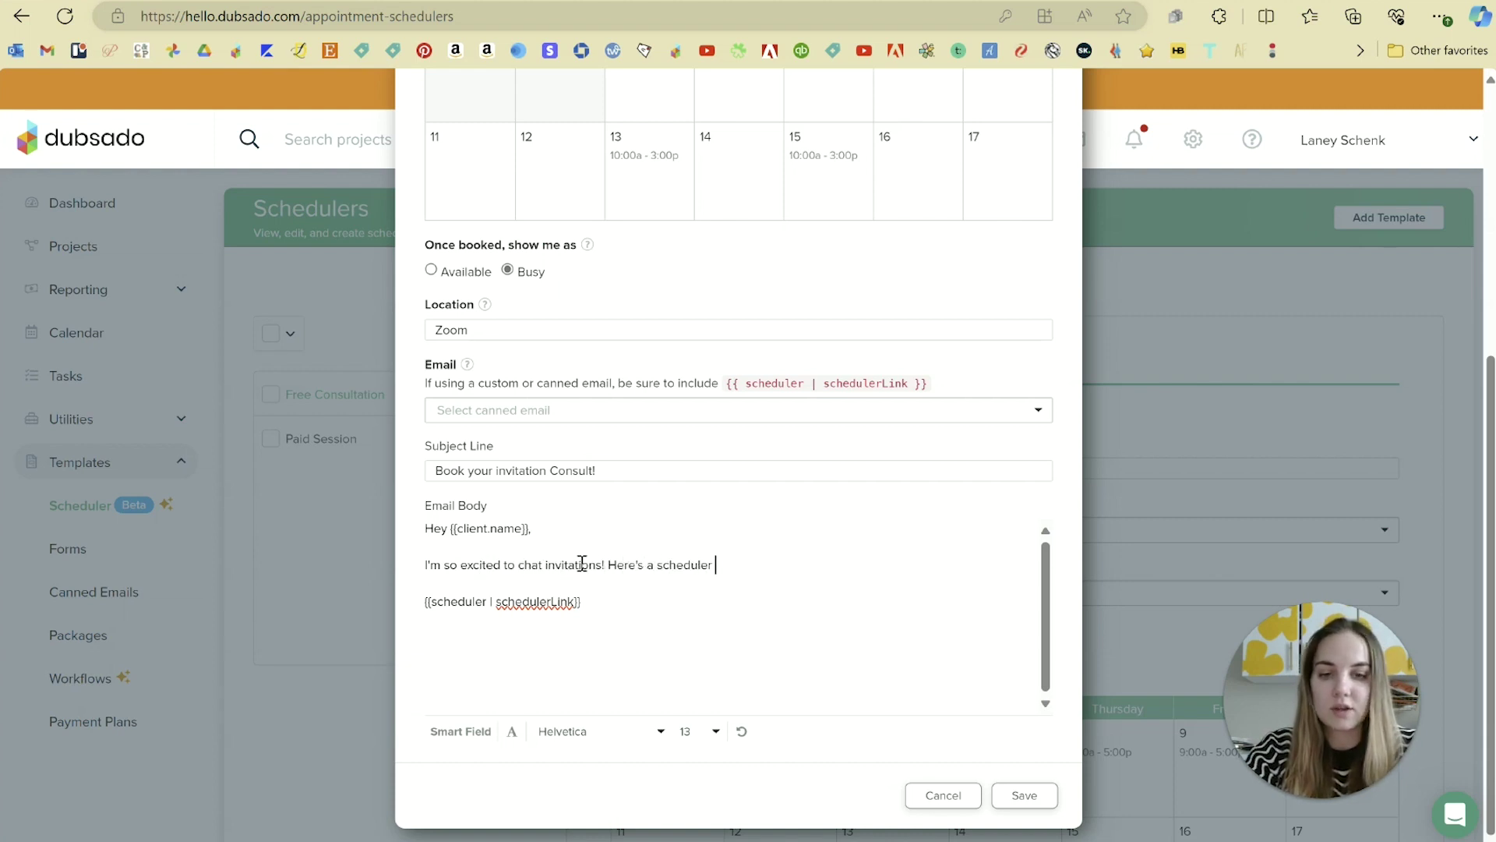
pyautogui.write('where you can p')
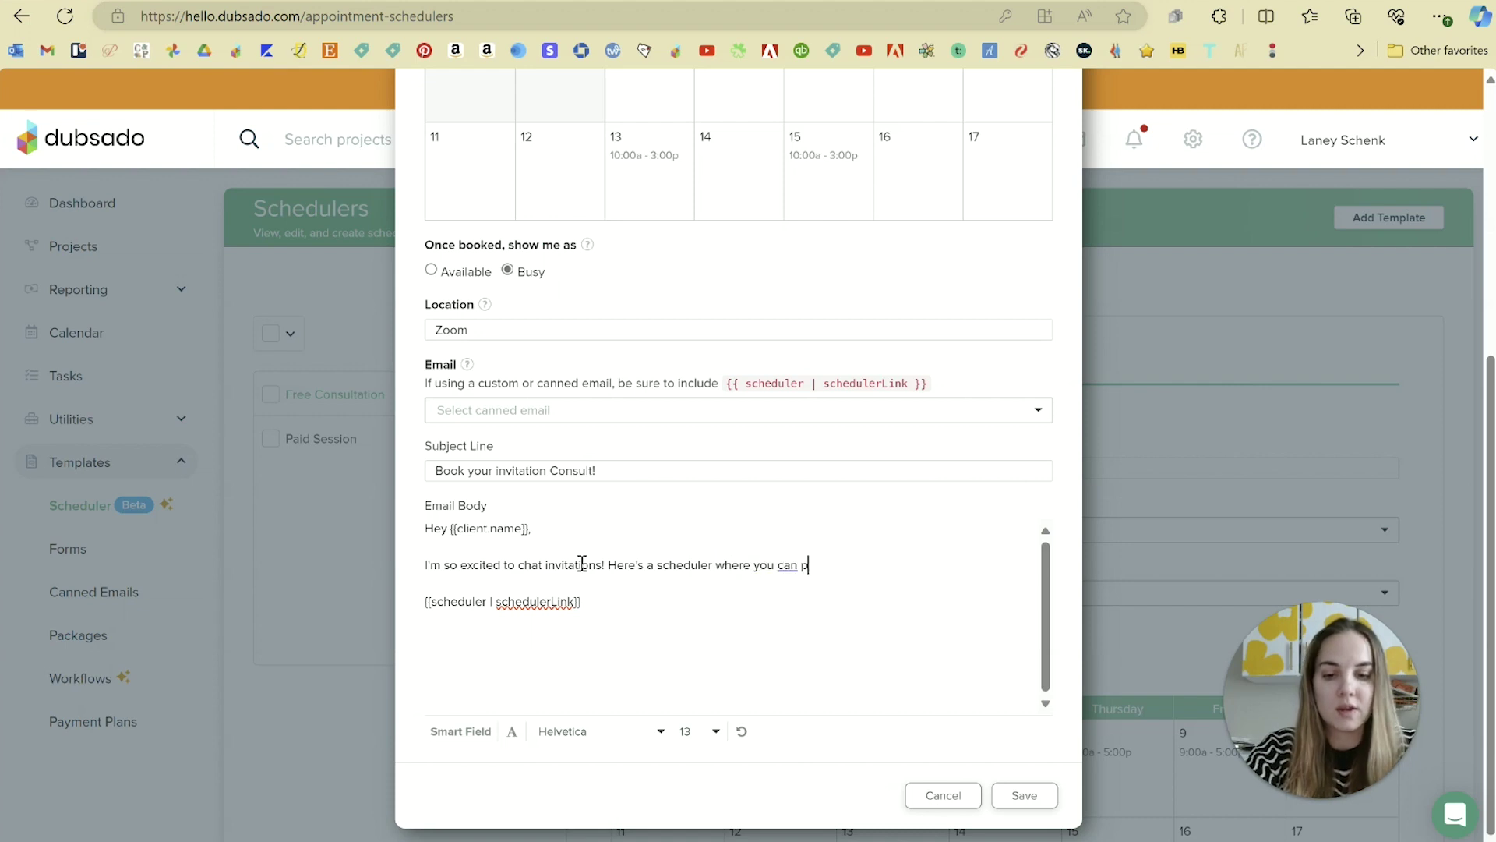
pyautogui.write('ick a time that works best for you! Can')
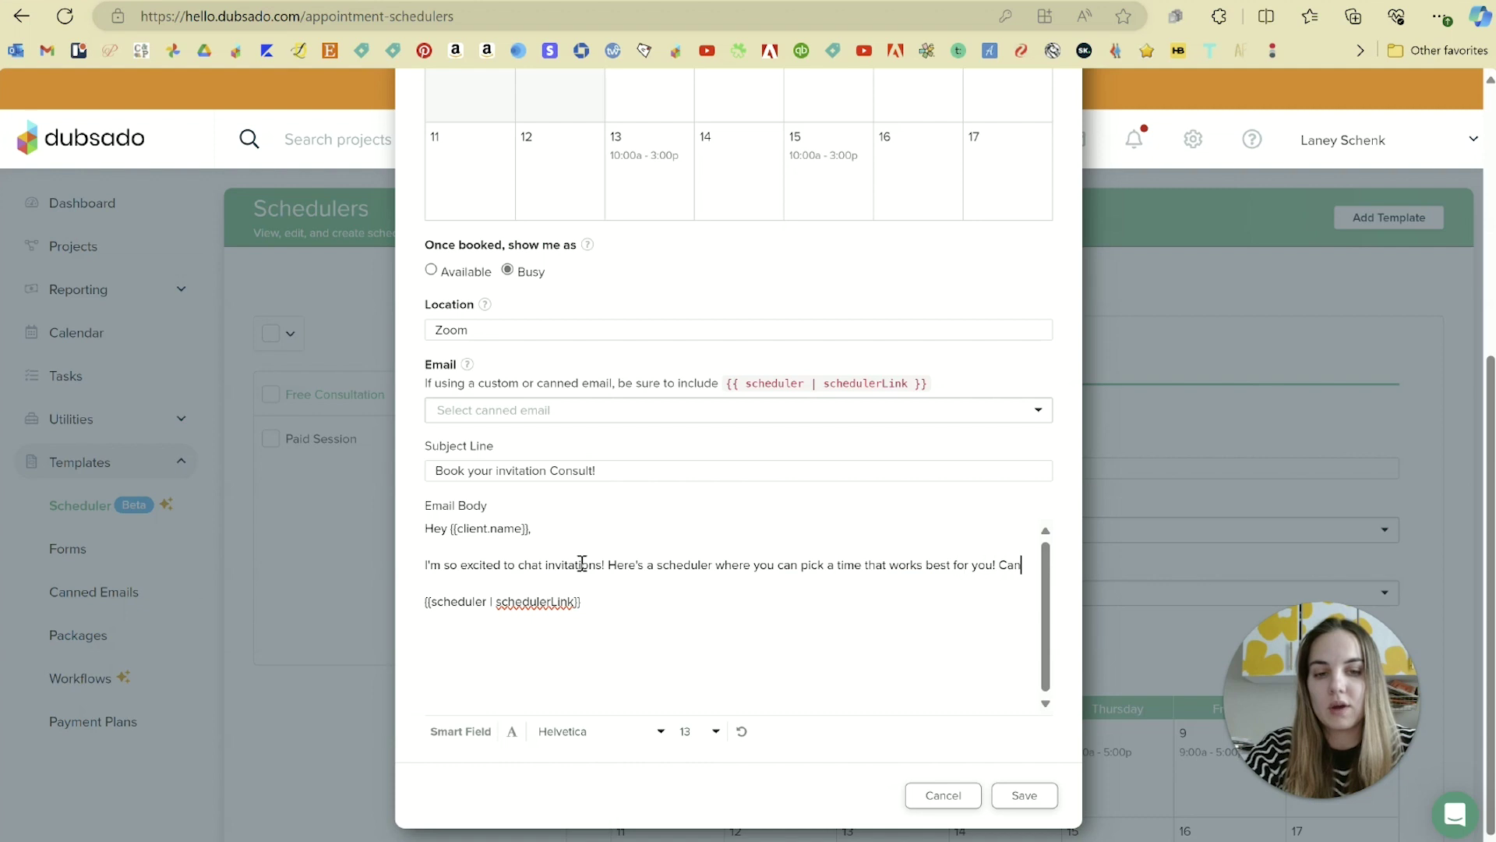
pyautogui.write("'t wait to hear more about")
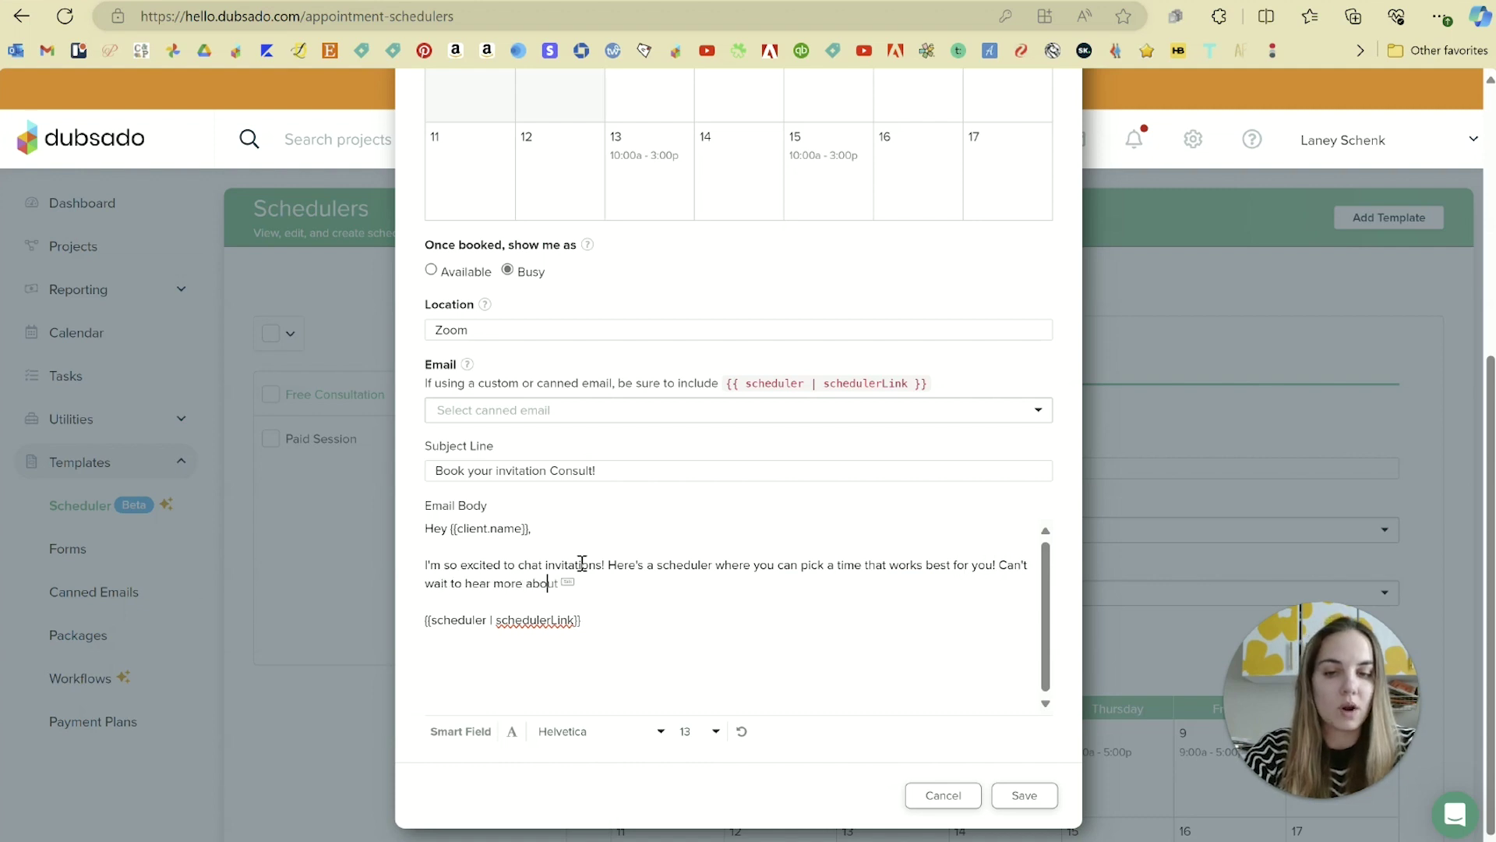
pyautogui.write(' your wedding vi')
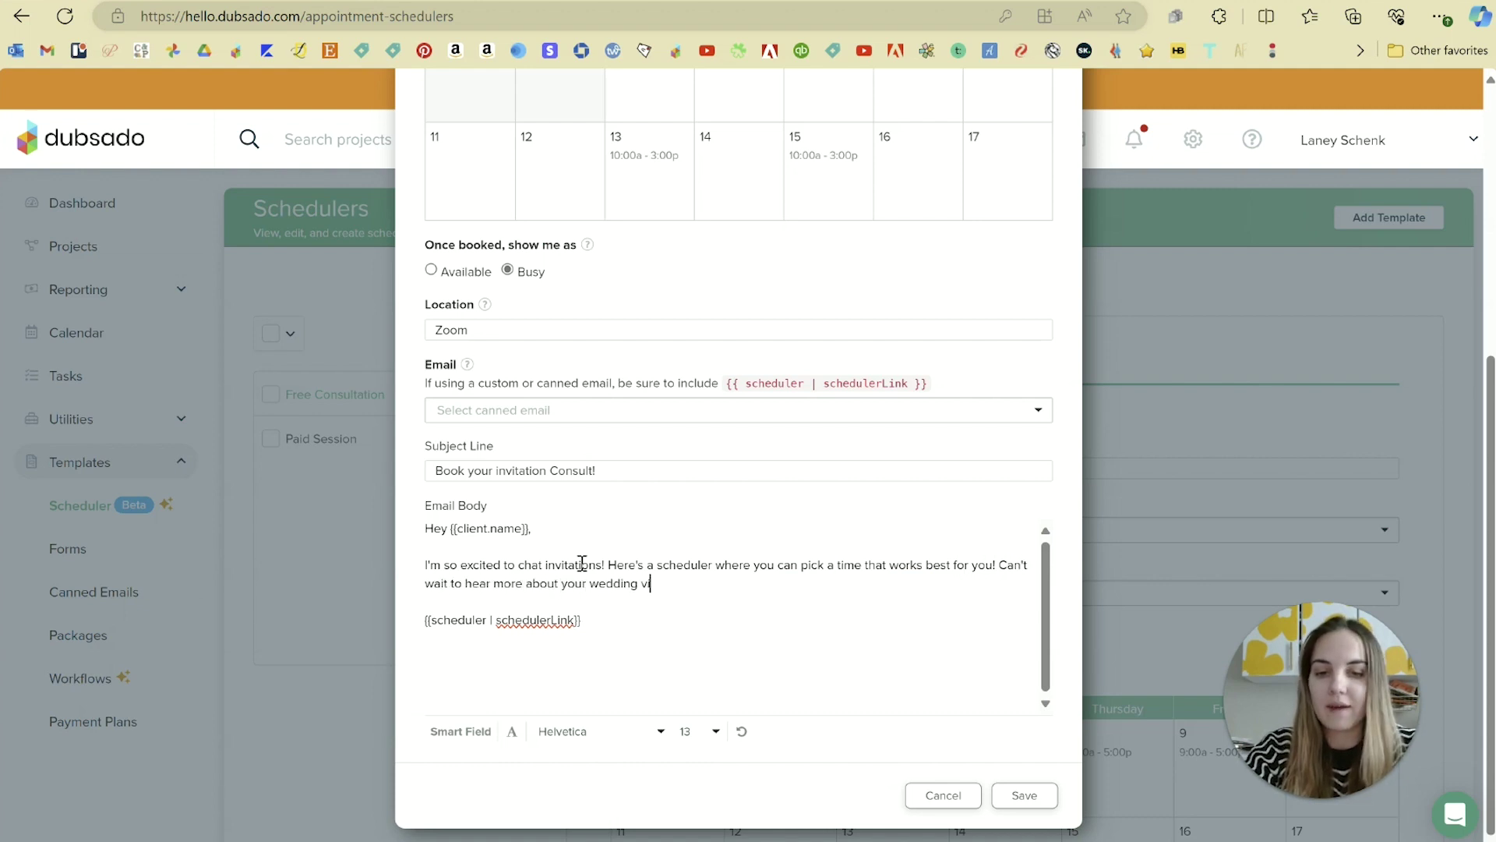
pyautogui.write('sion!')
pyautogui.click(637, 645)
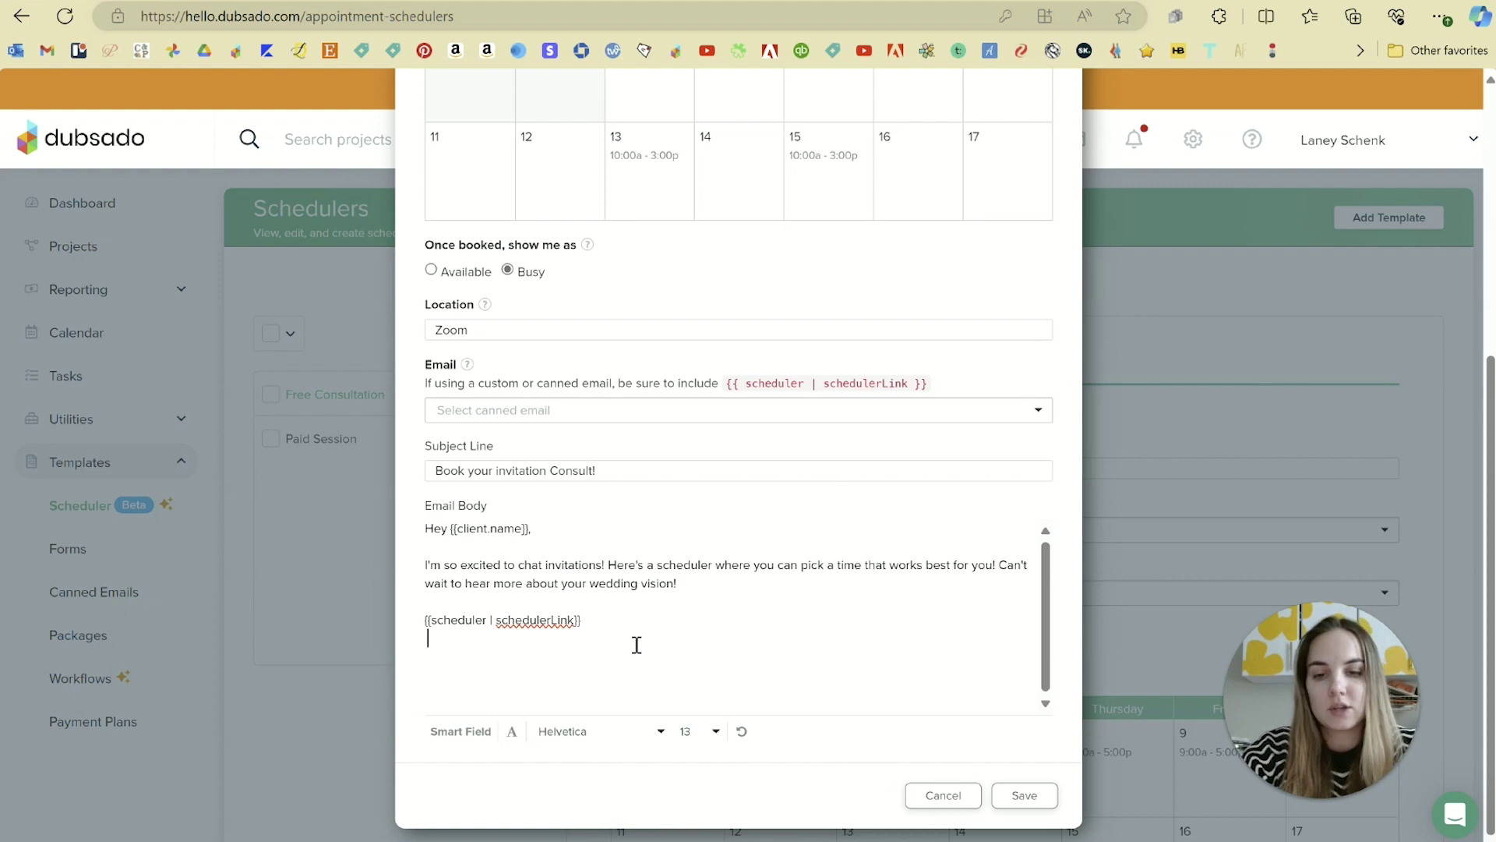
pyautogui.press('Return')
pyautogui.write('xoxo,')
pyautogui.press('Return')
pyautogui.write('Laney')
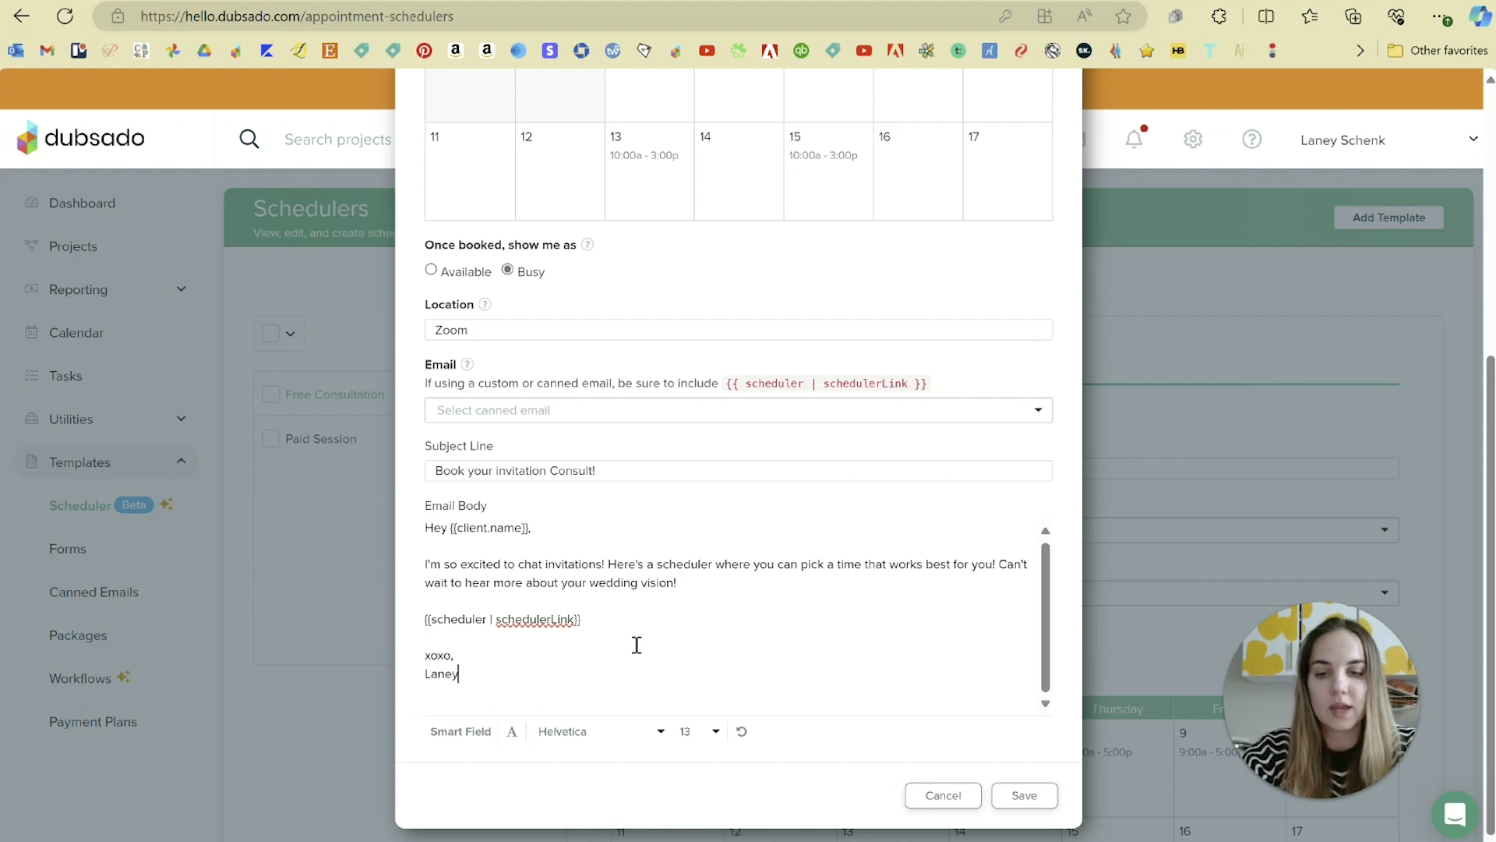
# - Glance at the smart field categories, then save the scheduler template
pyautogui.click(460, 733)
pyautogui.click(911, 627)
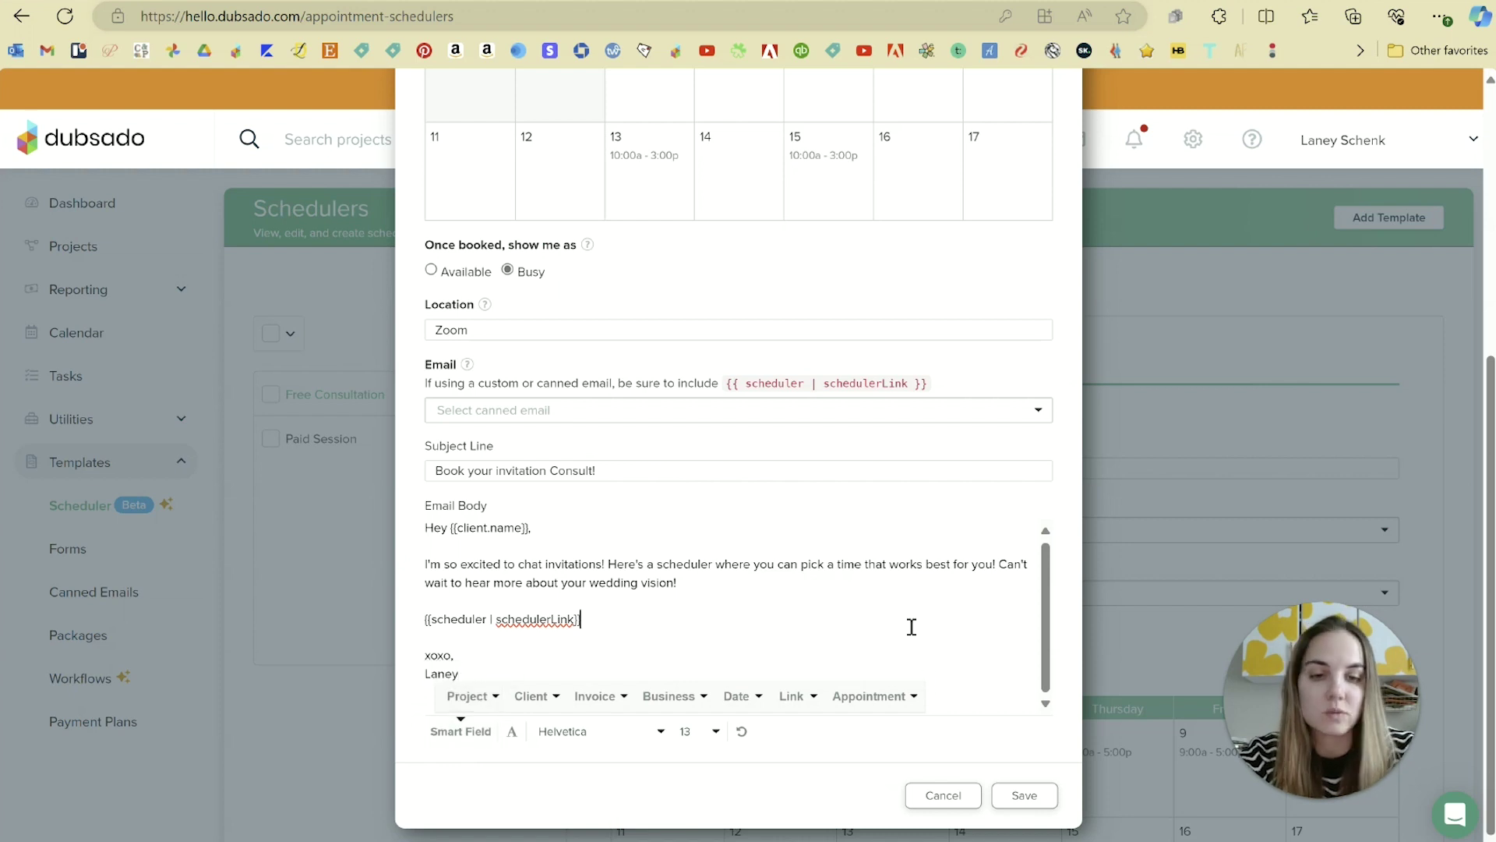
pyautogui.click(1036, 795)
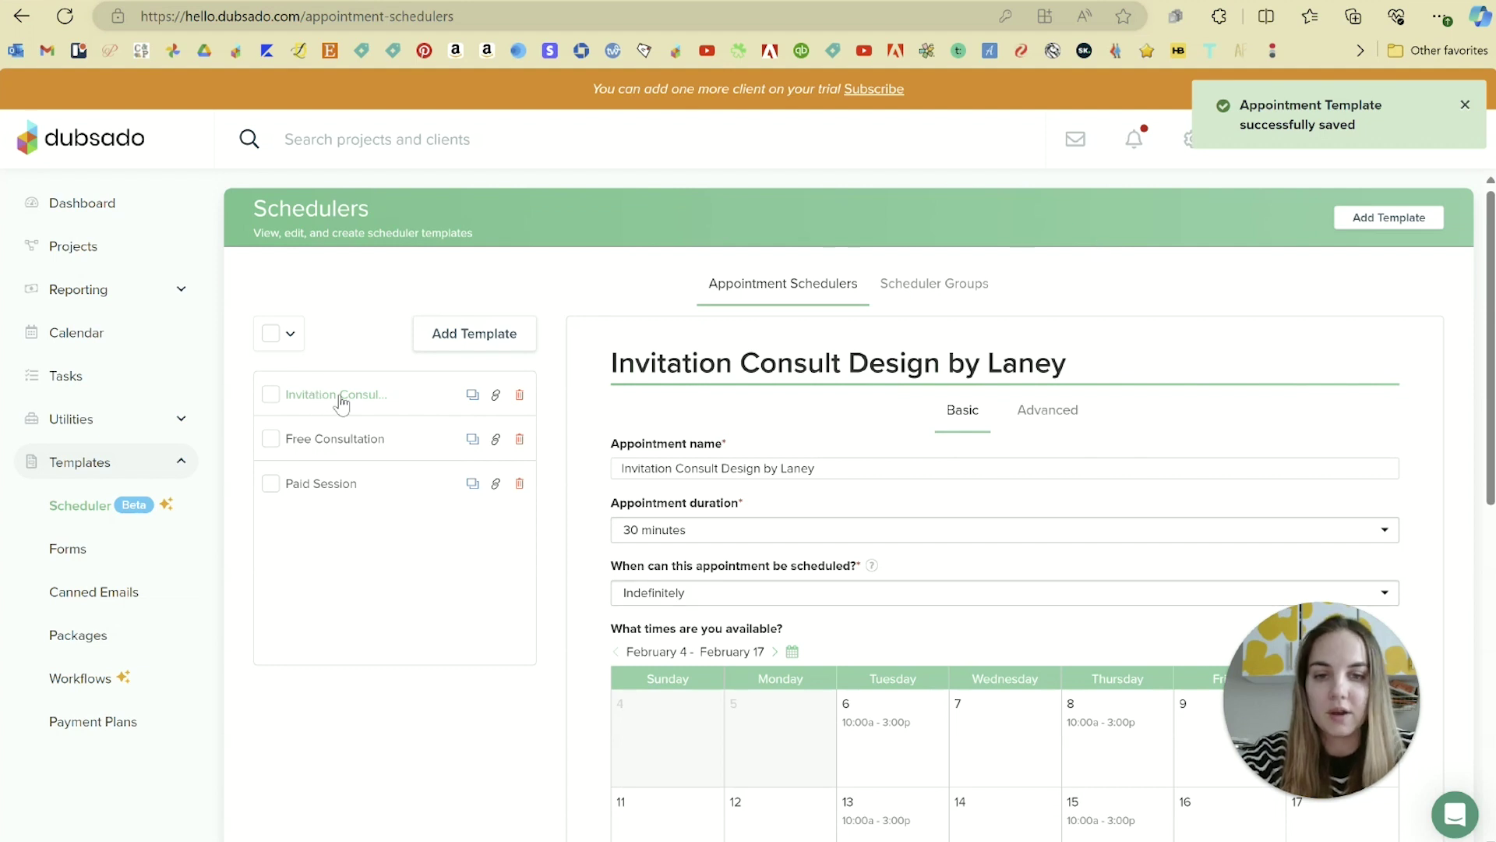
# - Open the Advanced tab and go to the minimum booking-notice hours field
pyautogui.scroll(-6, 917, 443)
pyautogui.scroll(-3, 913, 436)
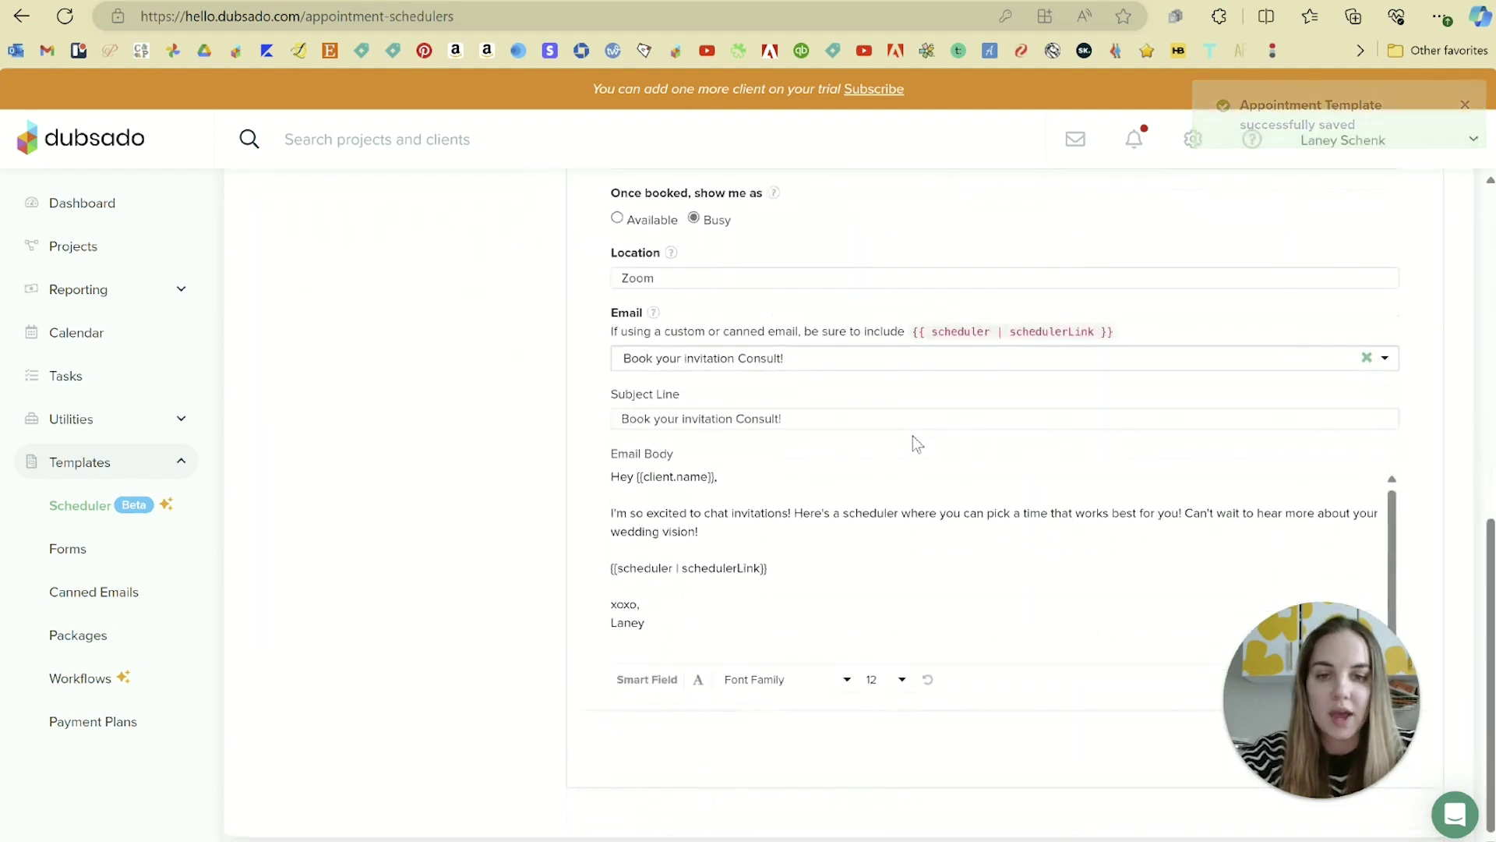
pyautogui.scroll(9, 913, 436)
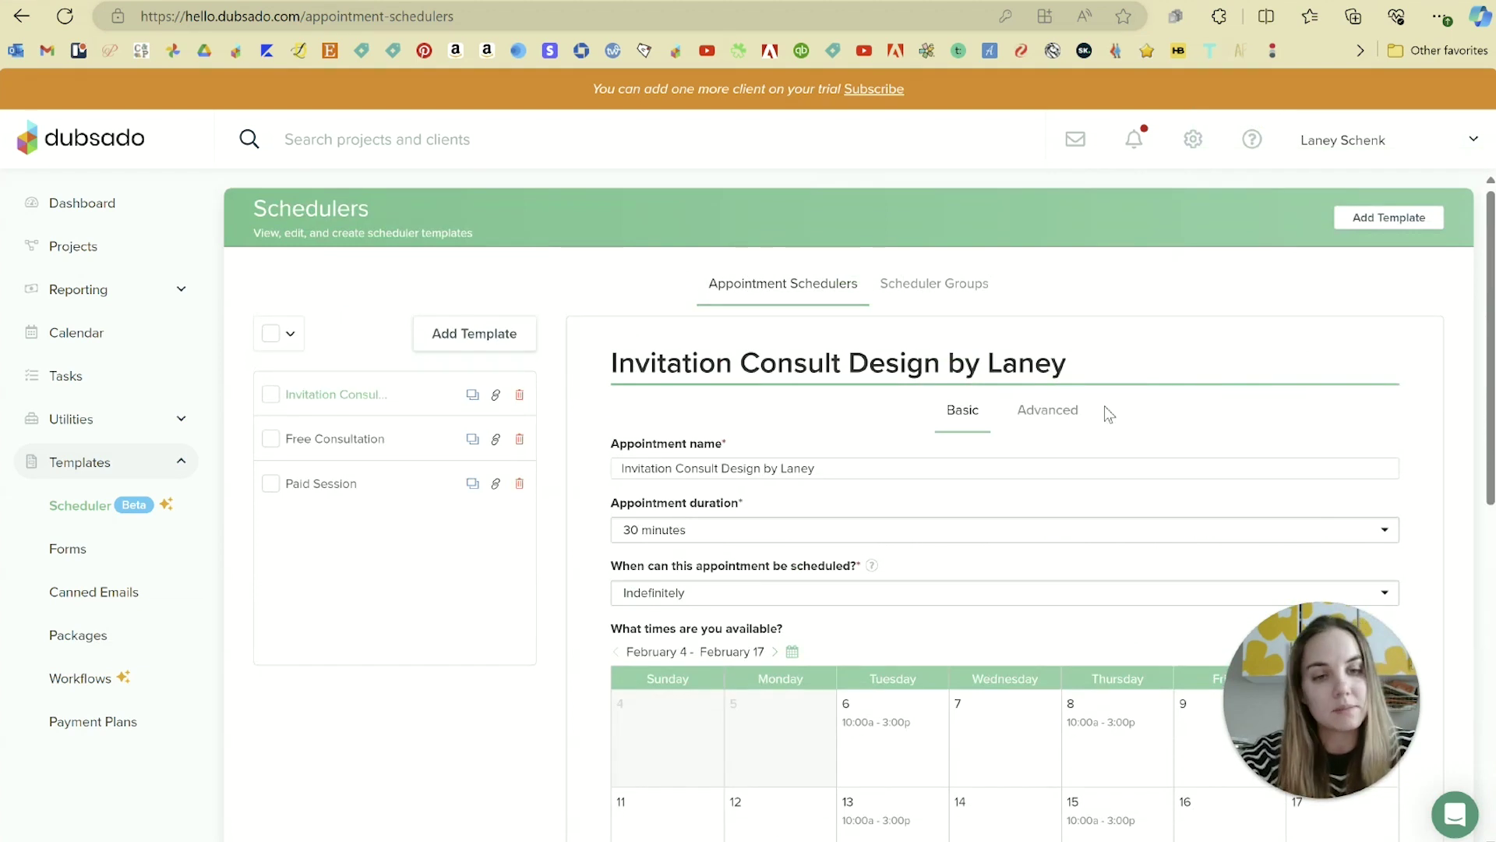
pyautogui.click(1064, 417)
pyautogui.scroll(-3, 1066, 421)
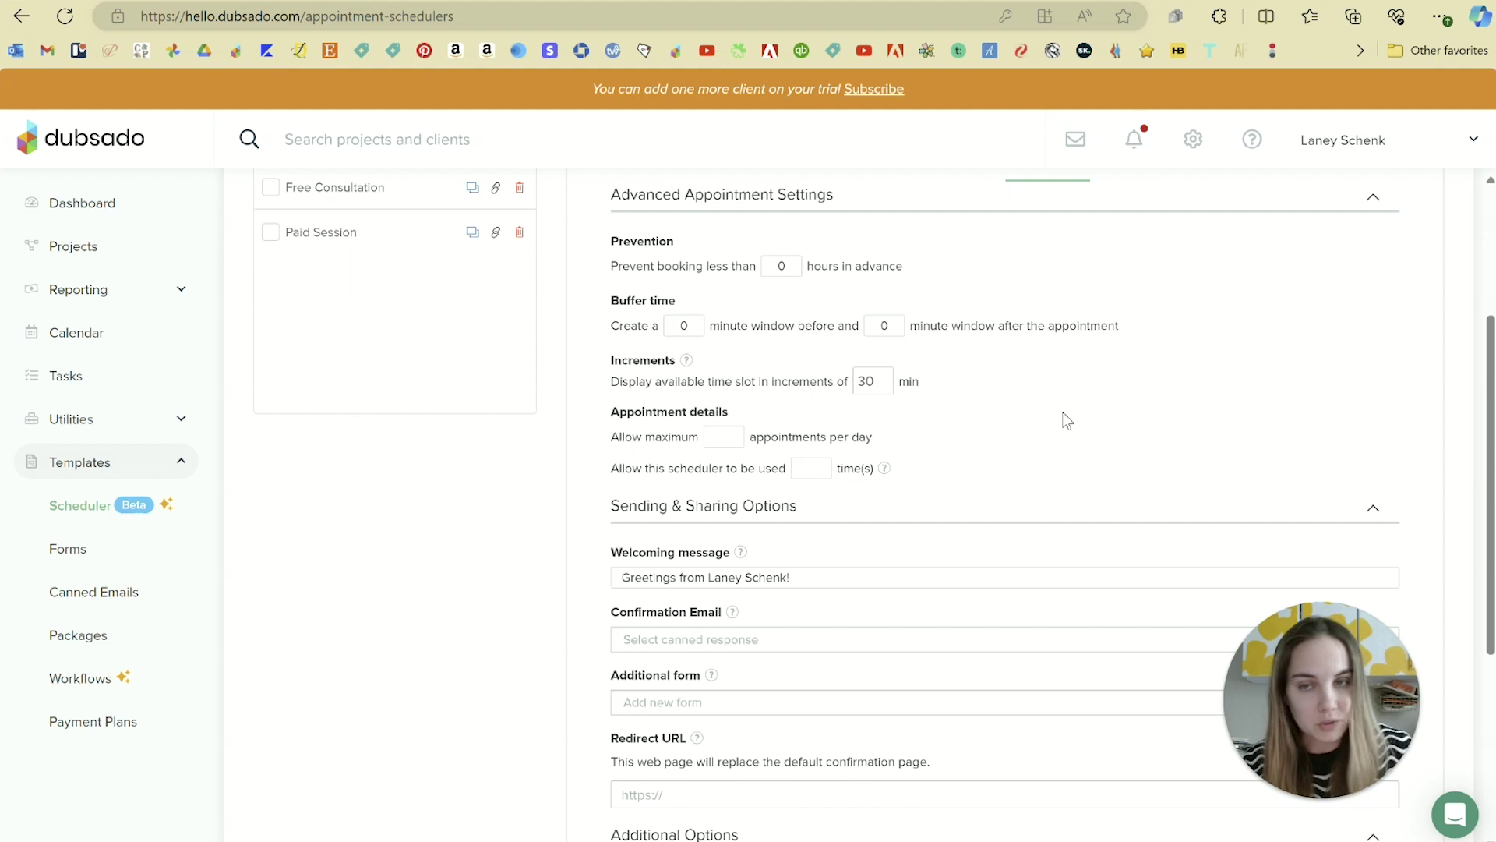
pyautogui.click(791, 265)
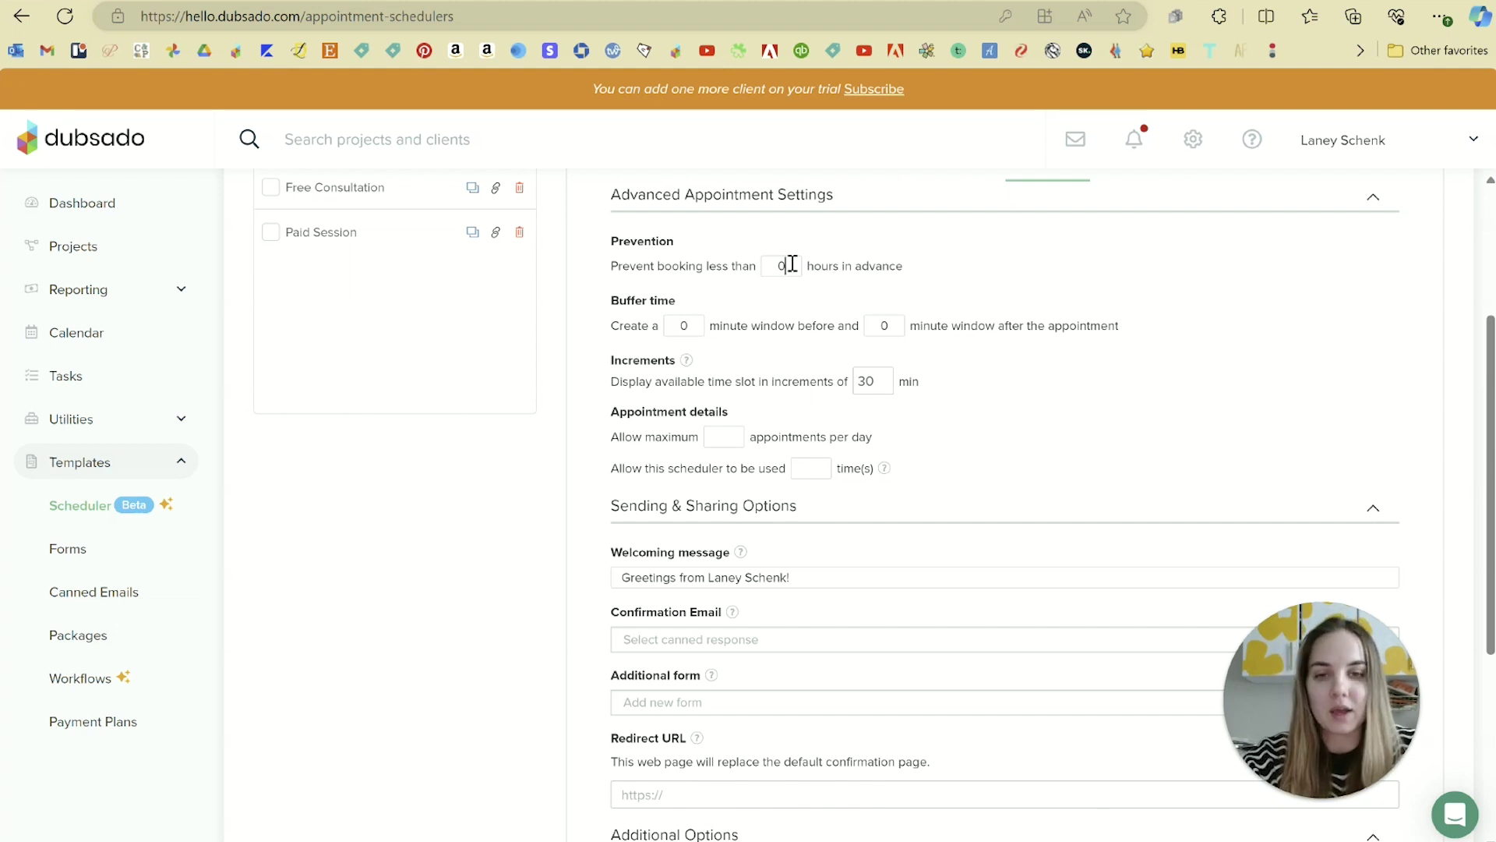
# - Set booking notice to 12 hours, with 0 minutes buffer before and 15 after
pyautogui.press('BackSpace')
pyautogui.write('12')
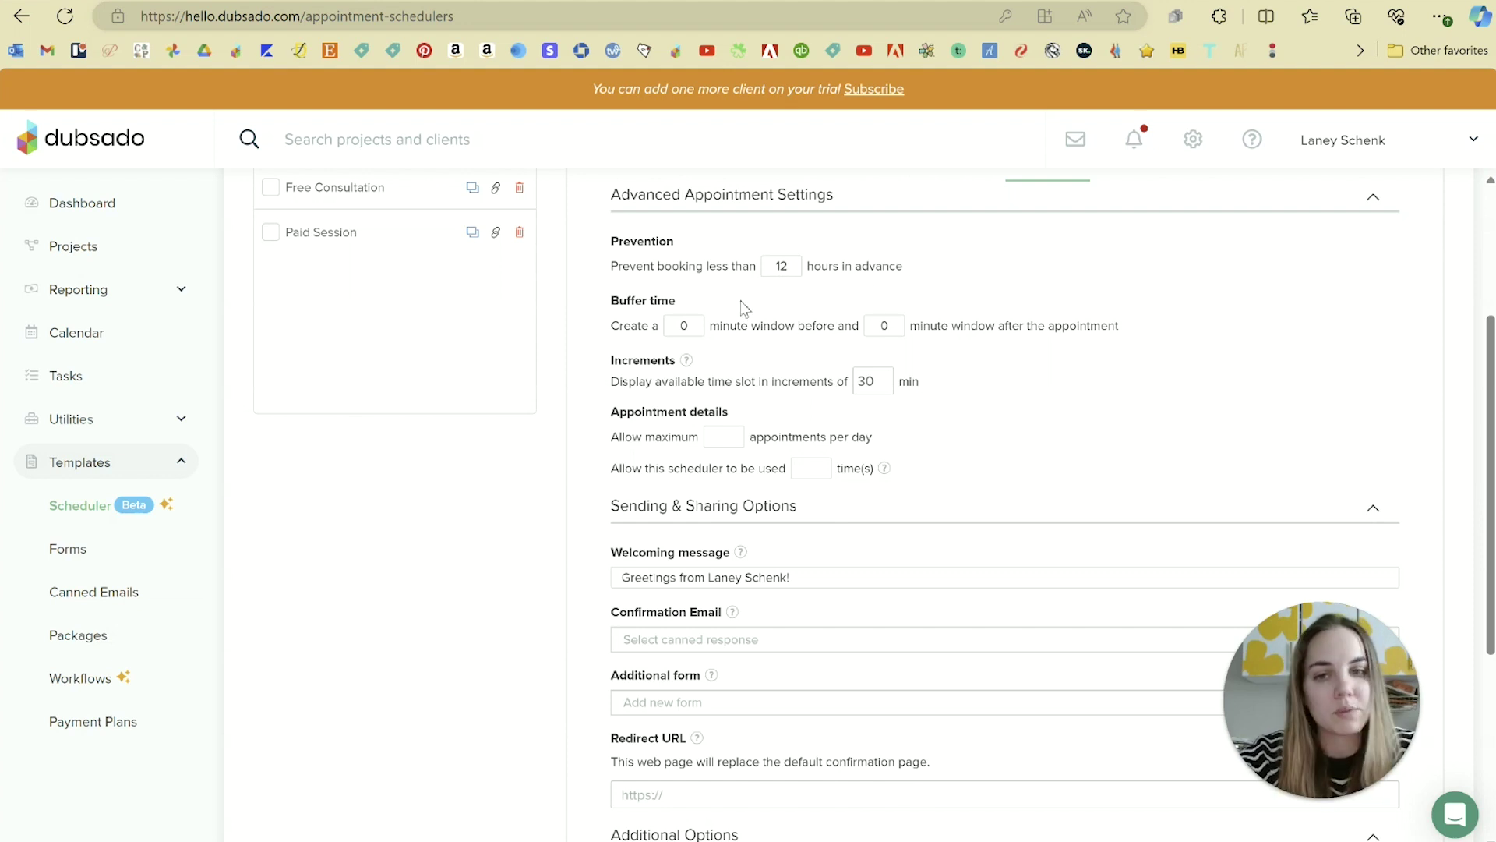
pyautogui.click(704, 328)
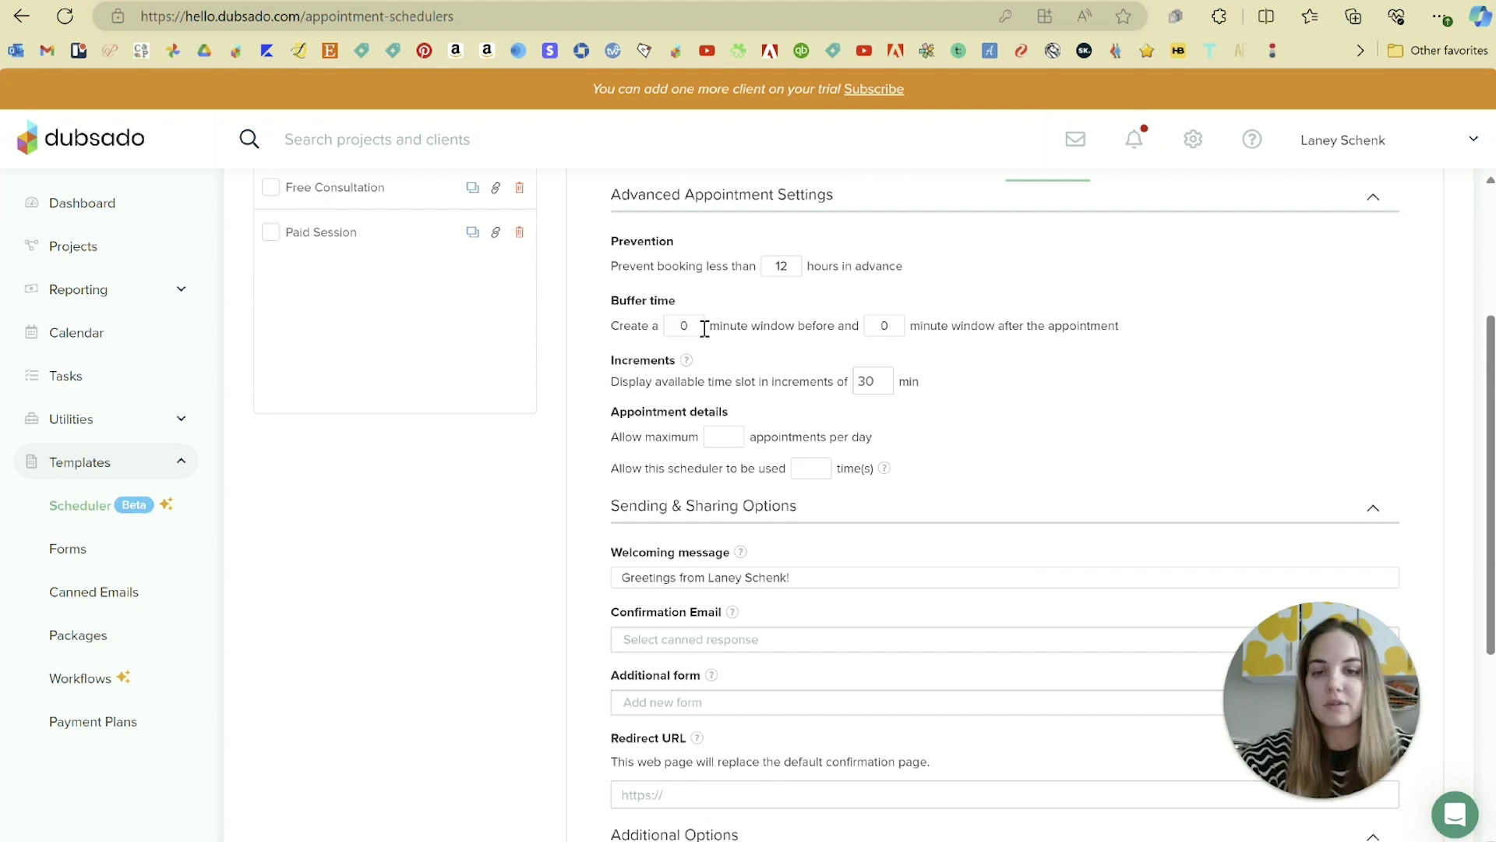
pyautogui.write('0')
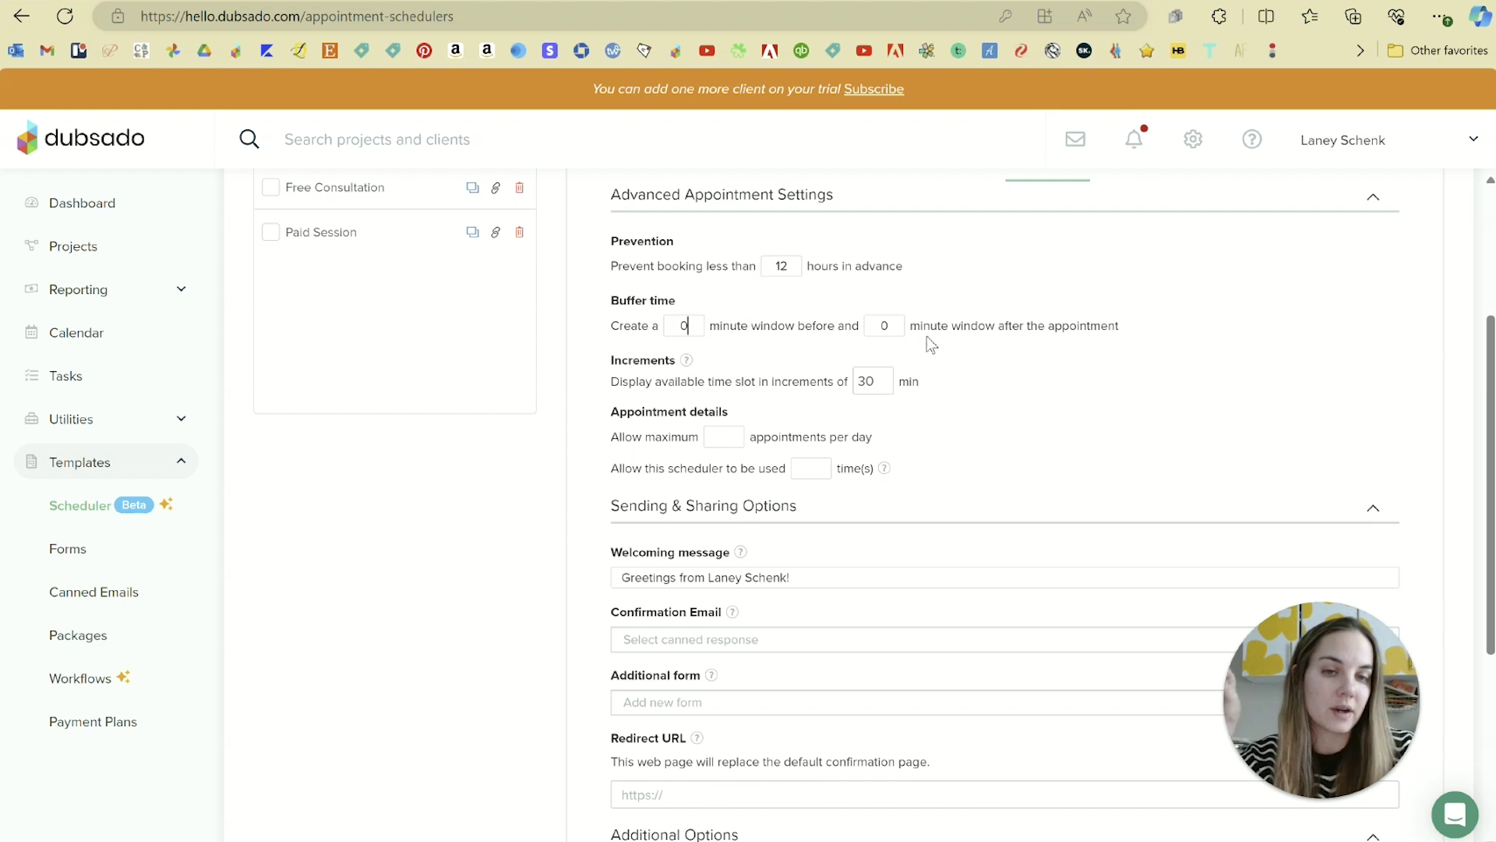
pyautogui.moveTo(895, 320); pyautogui.dragTo(860, 326)
pyautogui.write('15')
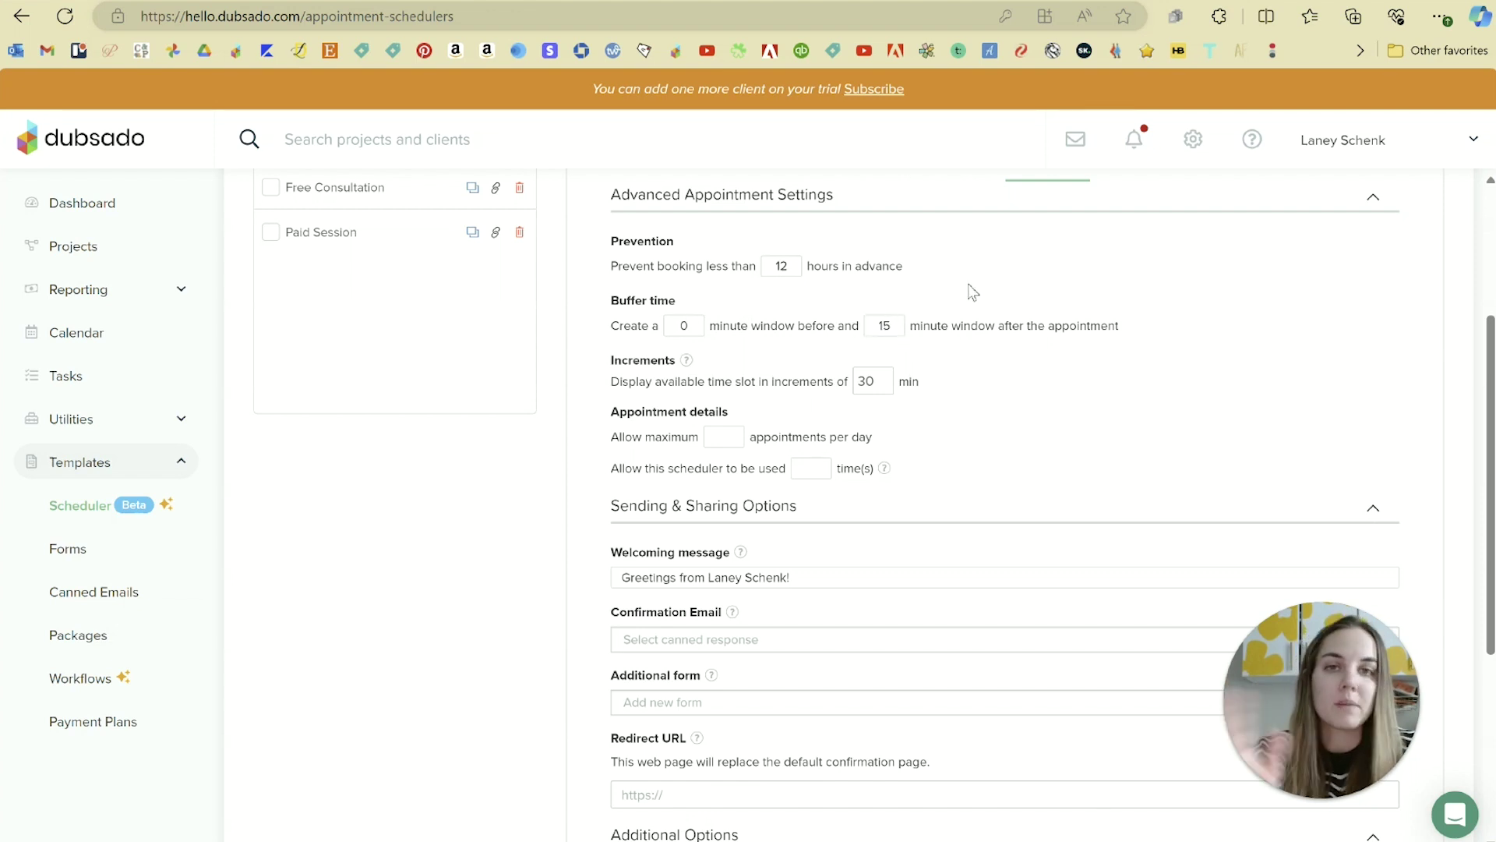
# - Limit bookings to 3 appointments per day, removing a trial usage limit of 5
pyautogui.scroll(-2, 973, 291)
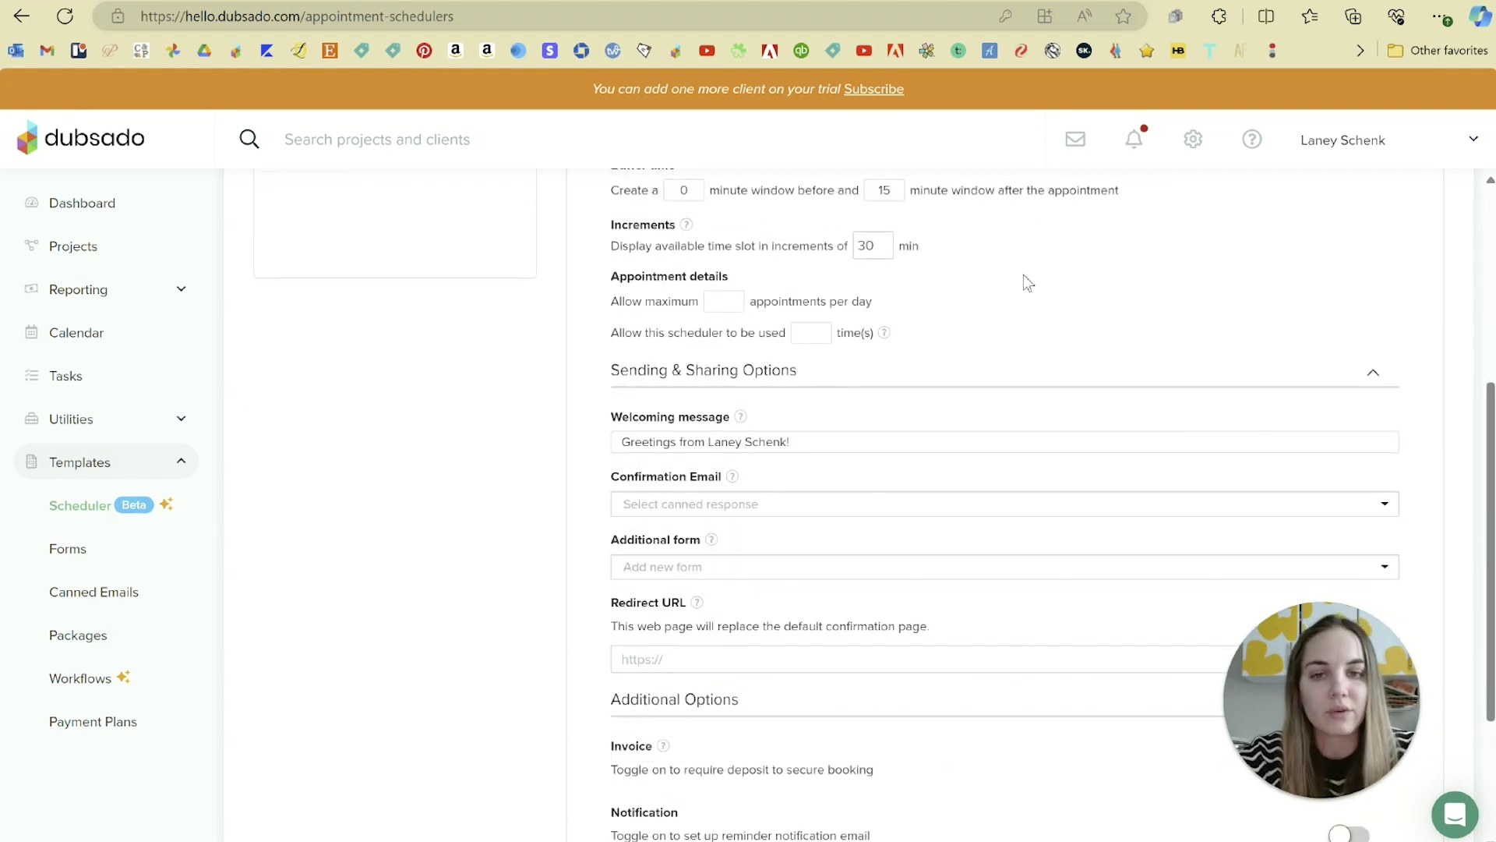
pyautogui.scroll(-1, 1026, 282)
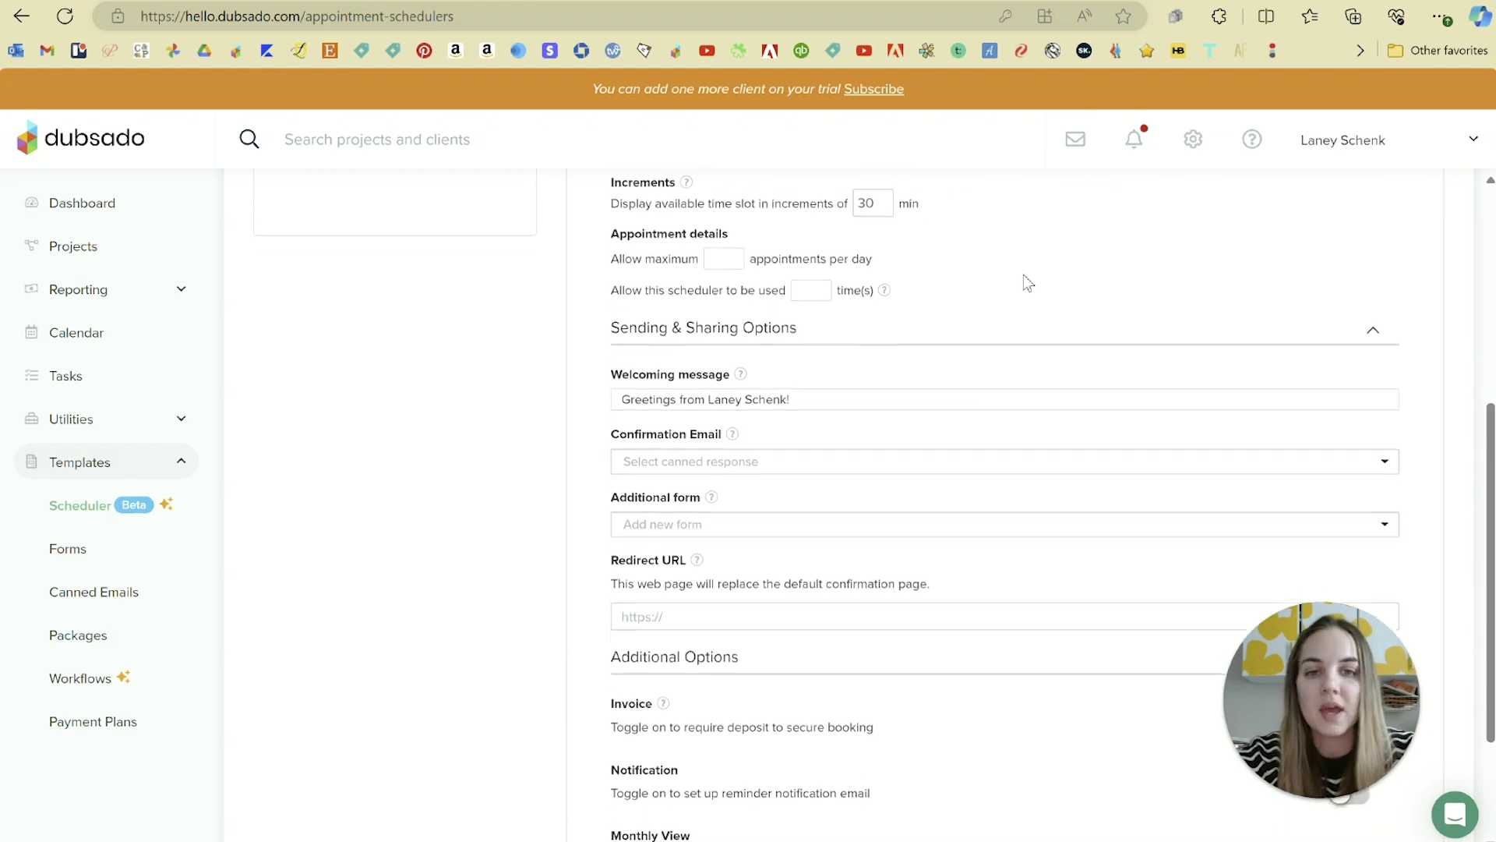
pyautogui.click(736, 251)
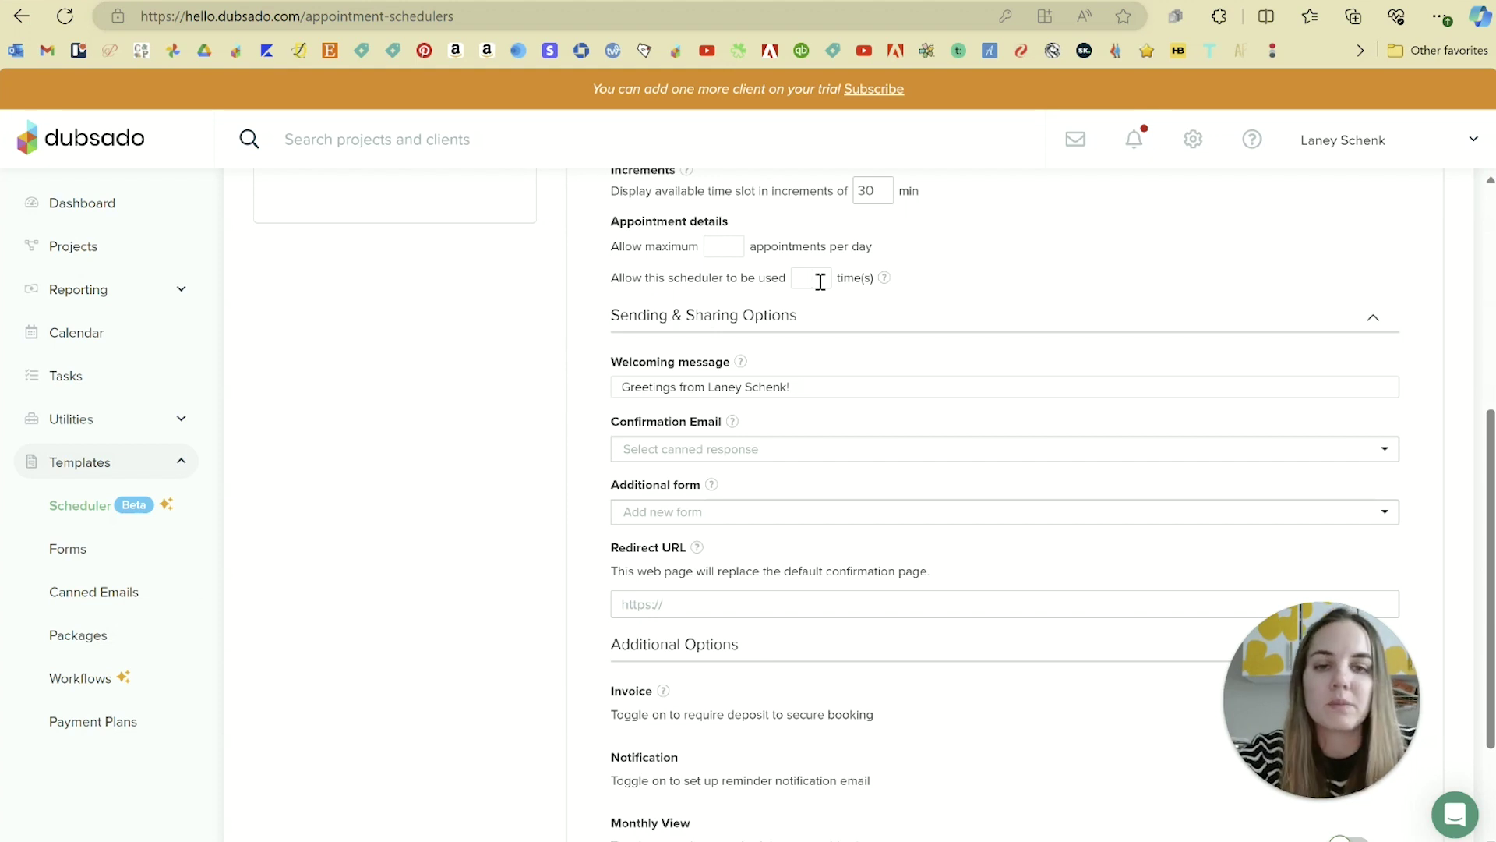
pyautogui.click(820, 282)
pyautogui.write('5')
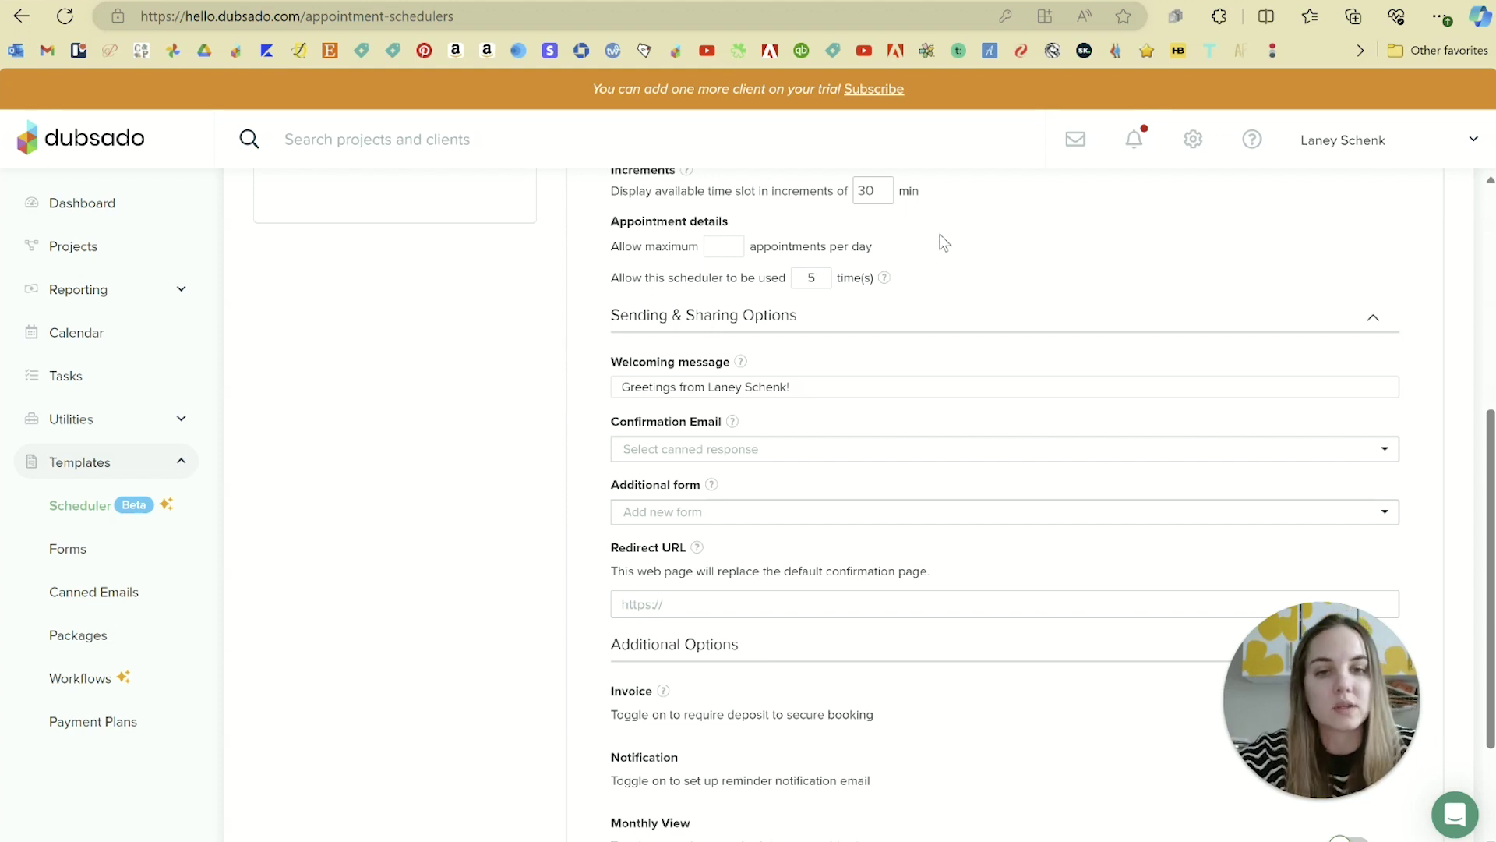
pyautogui.press('BackSpace')
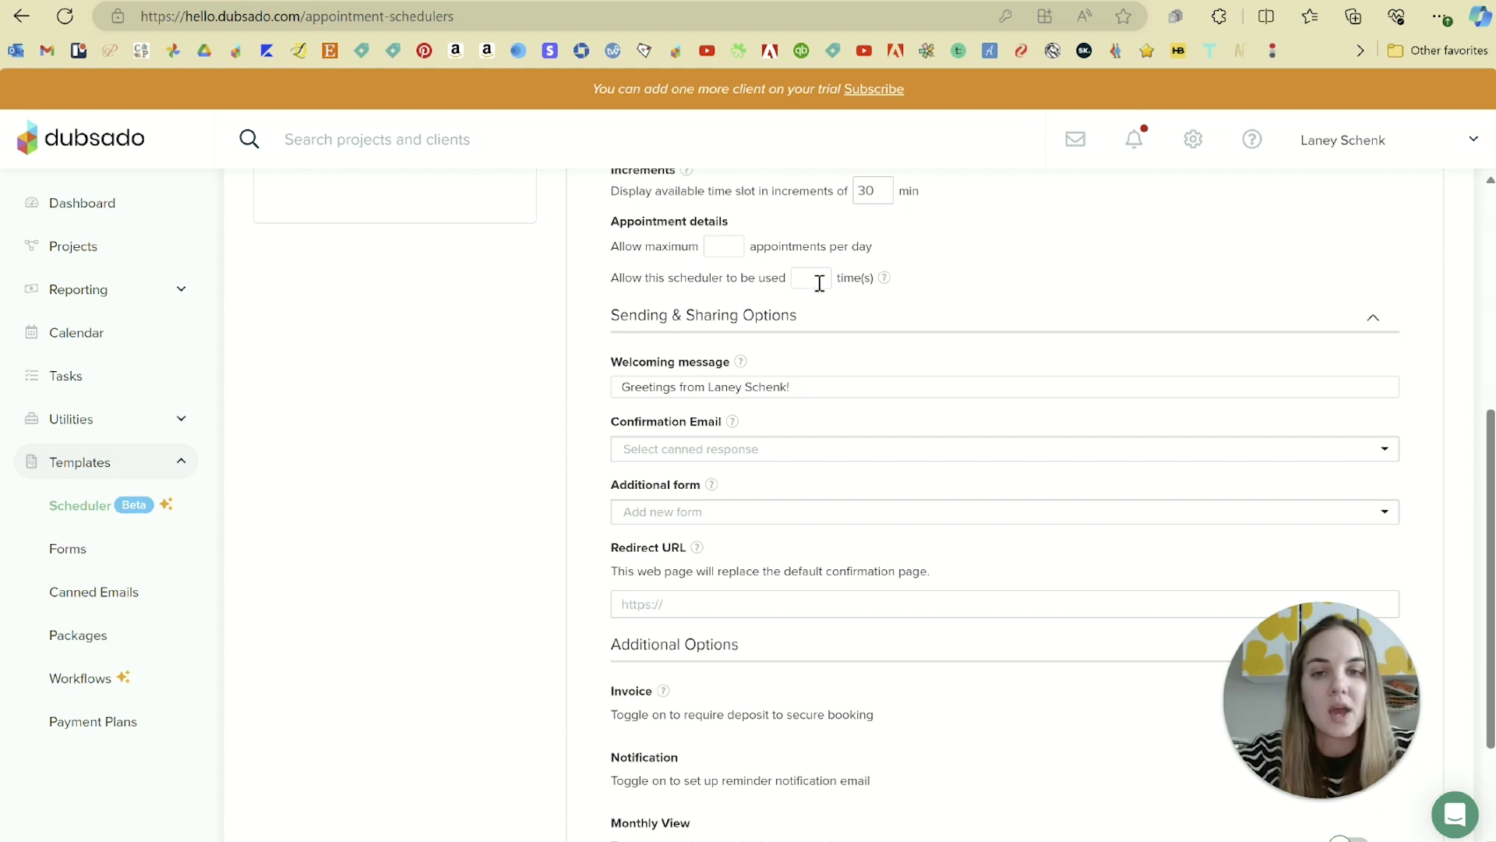
pyautogui.click(729, 242)
pyautogui.write('3')
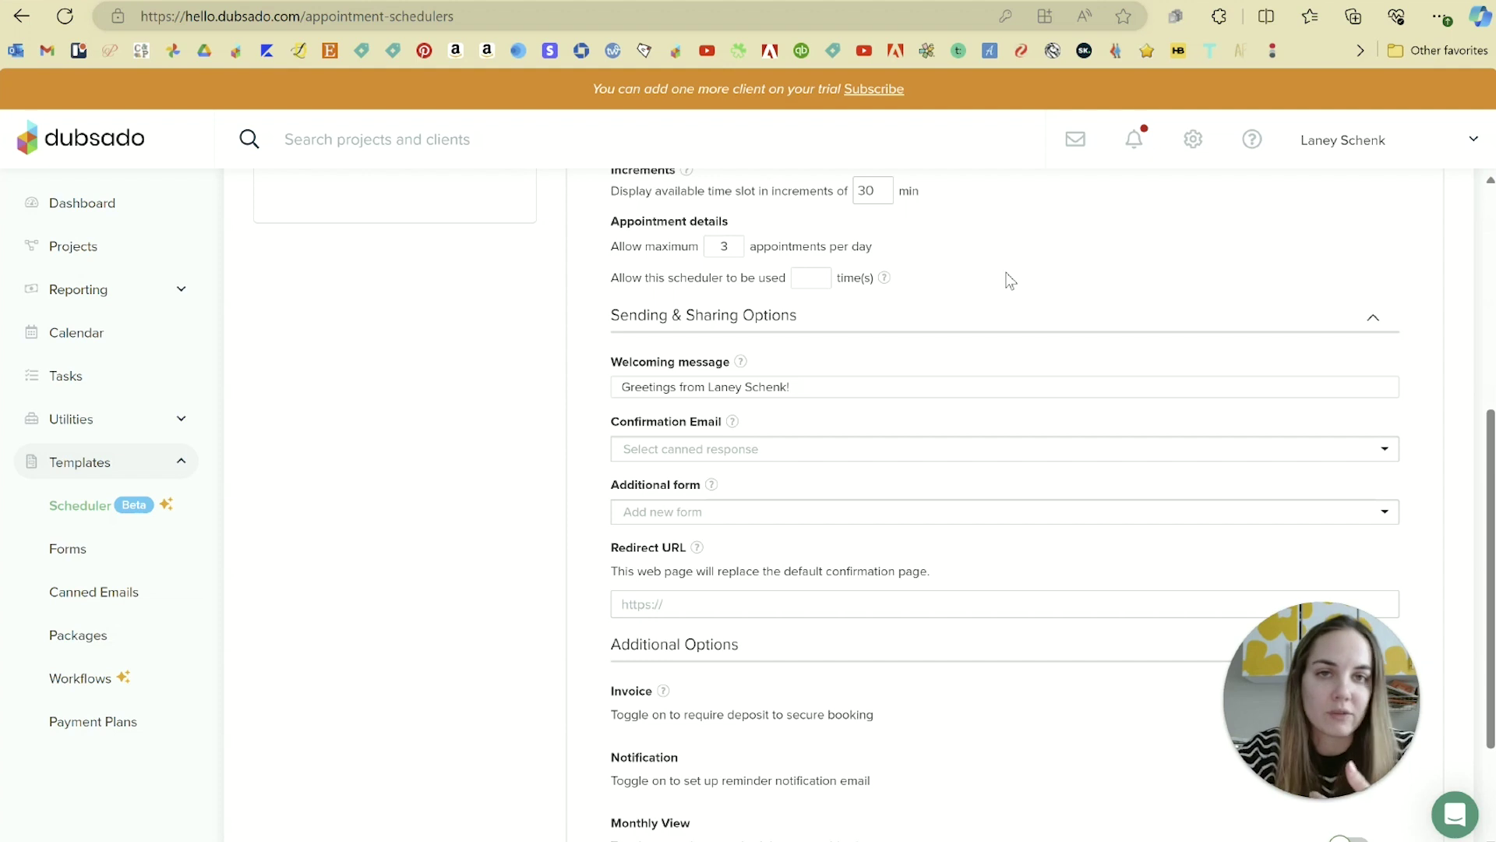
pyautogui.scroll(-1, 1010, 279)
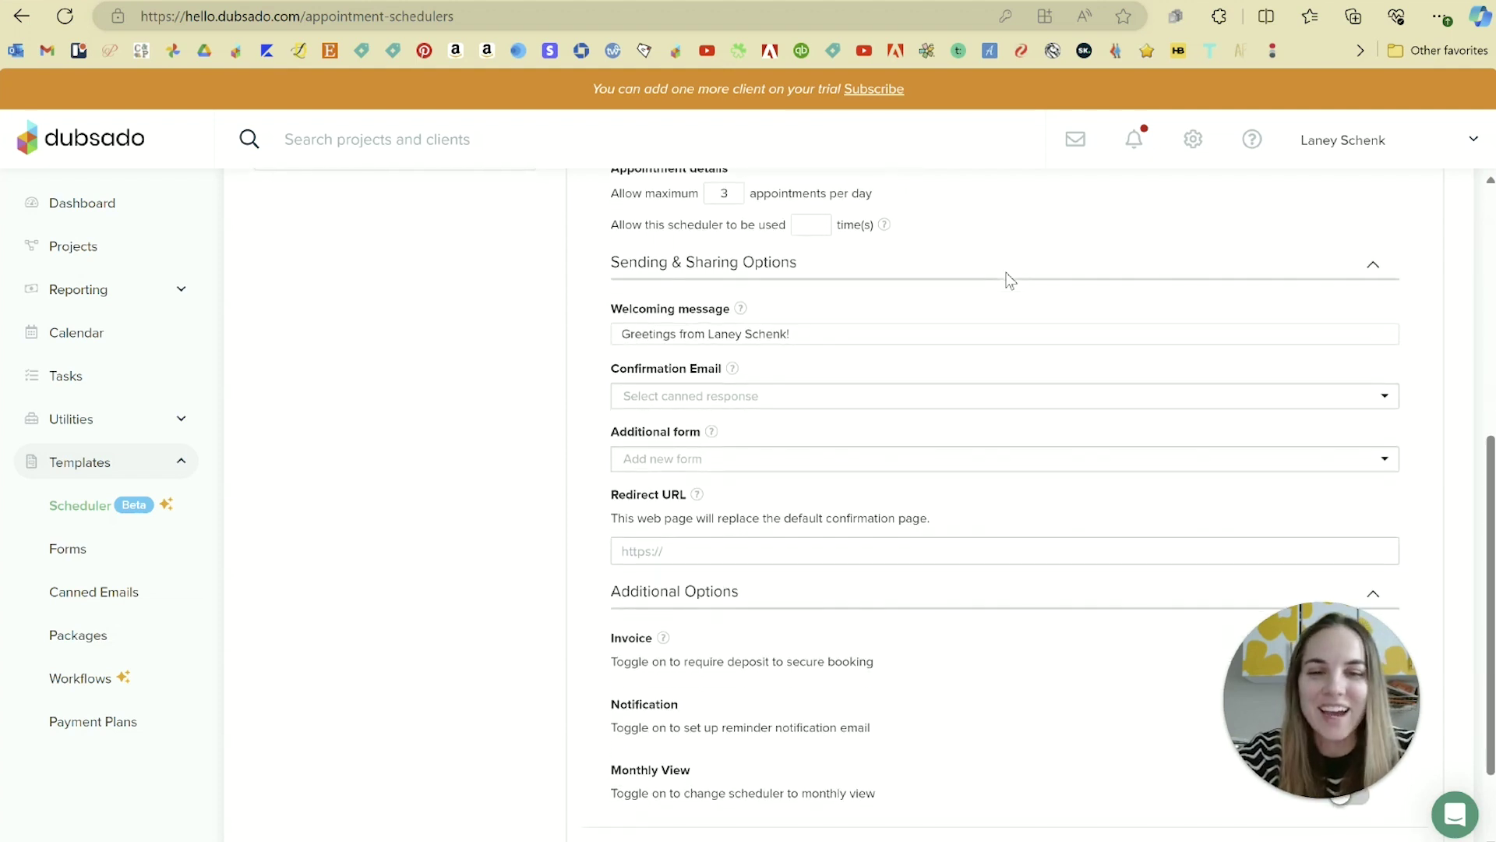
pyautogui.scroll(-2, 1010, 279)
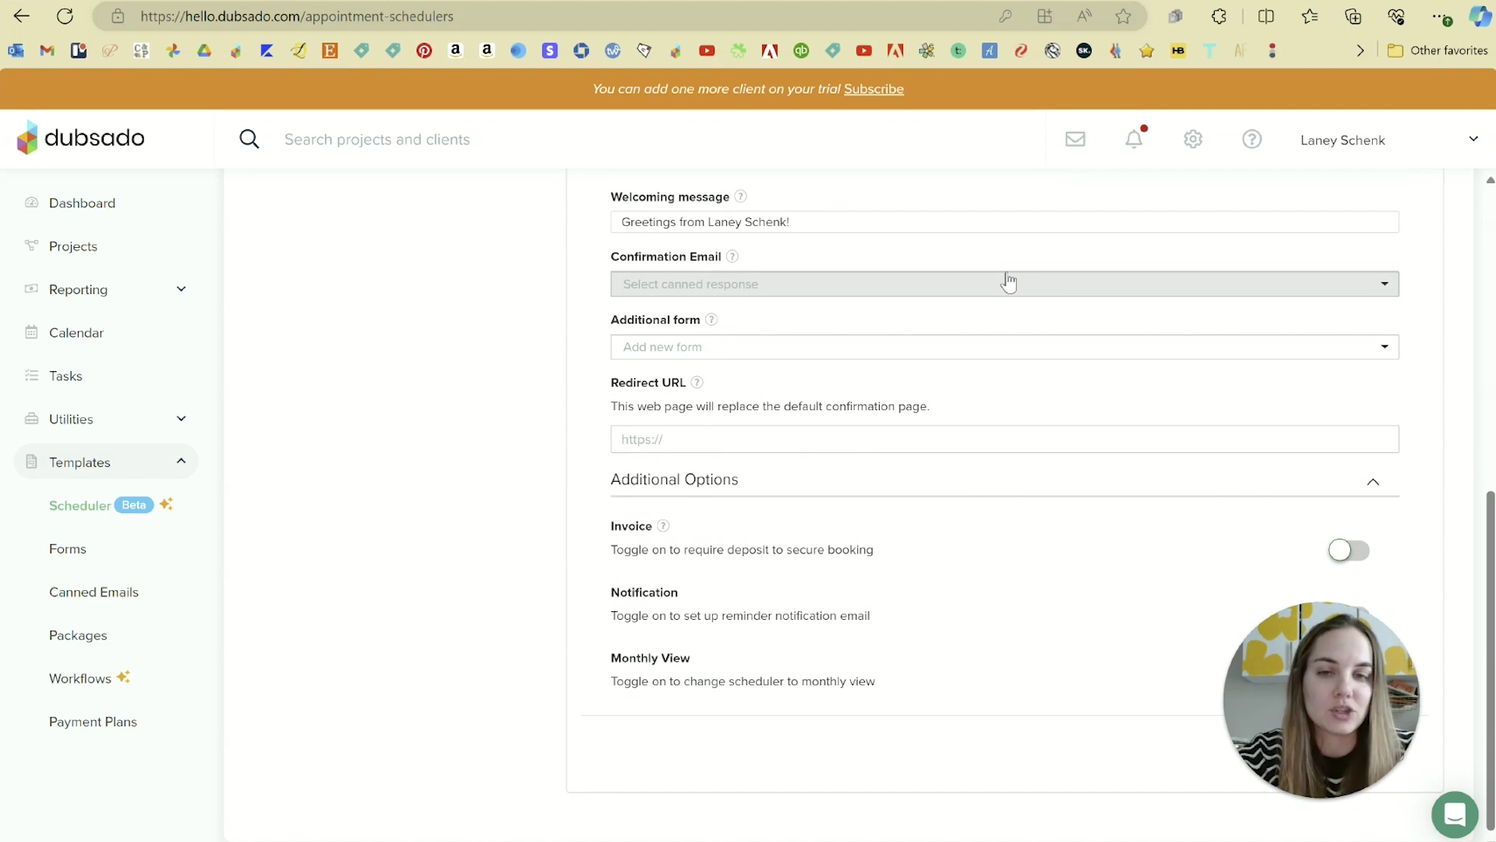
pyautogui.click(1009, 282)
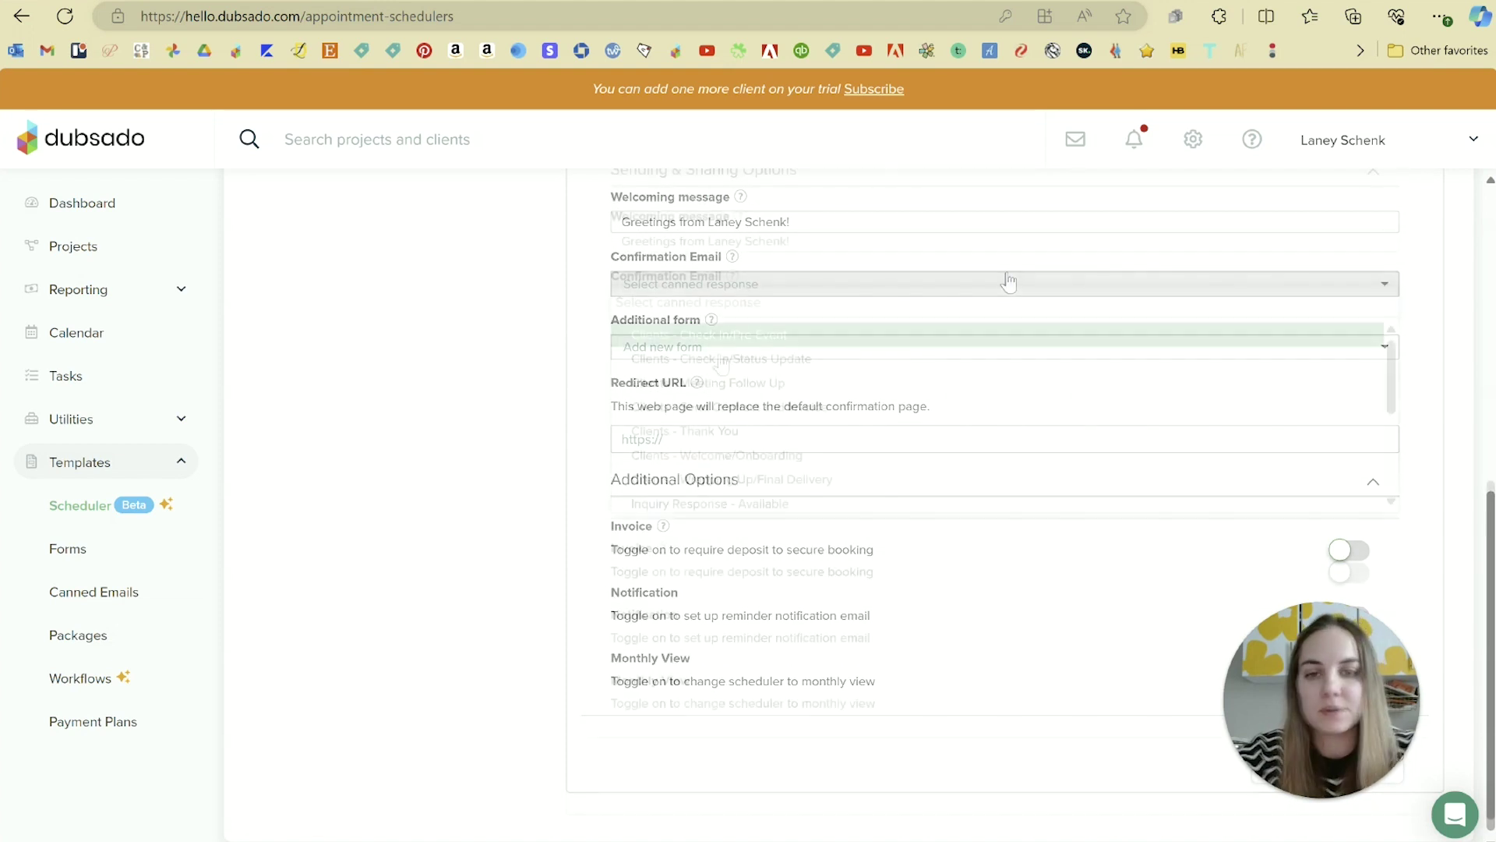
pyautogui.click(759, 274)
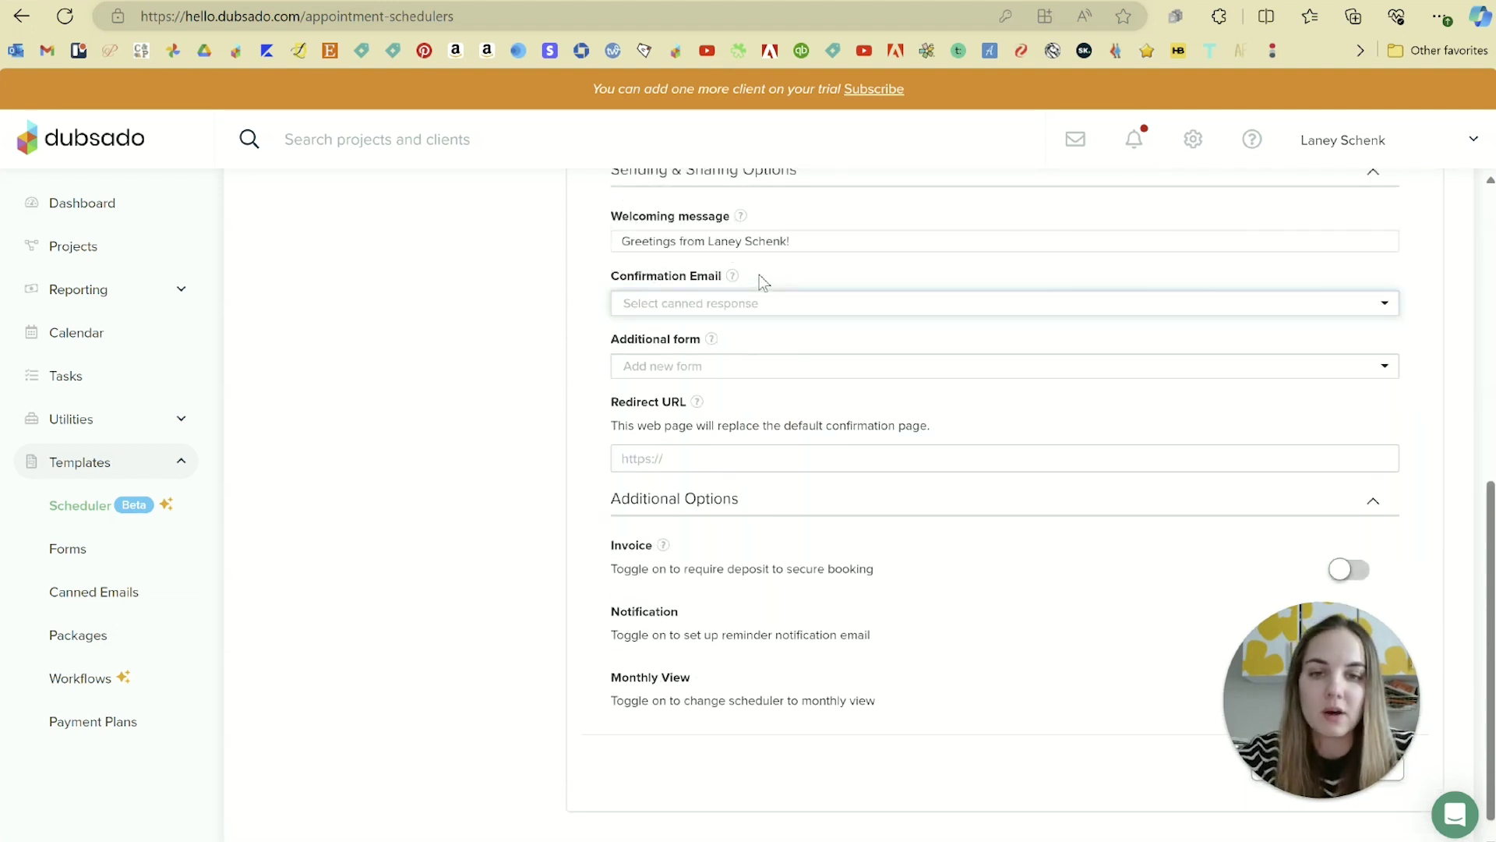
pyautogui.click(751, 374)
pyautogui.click(744, 382)
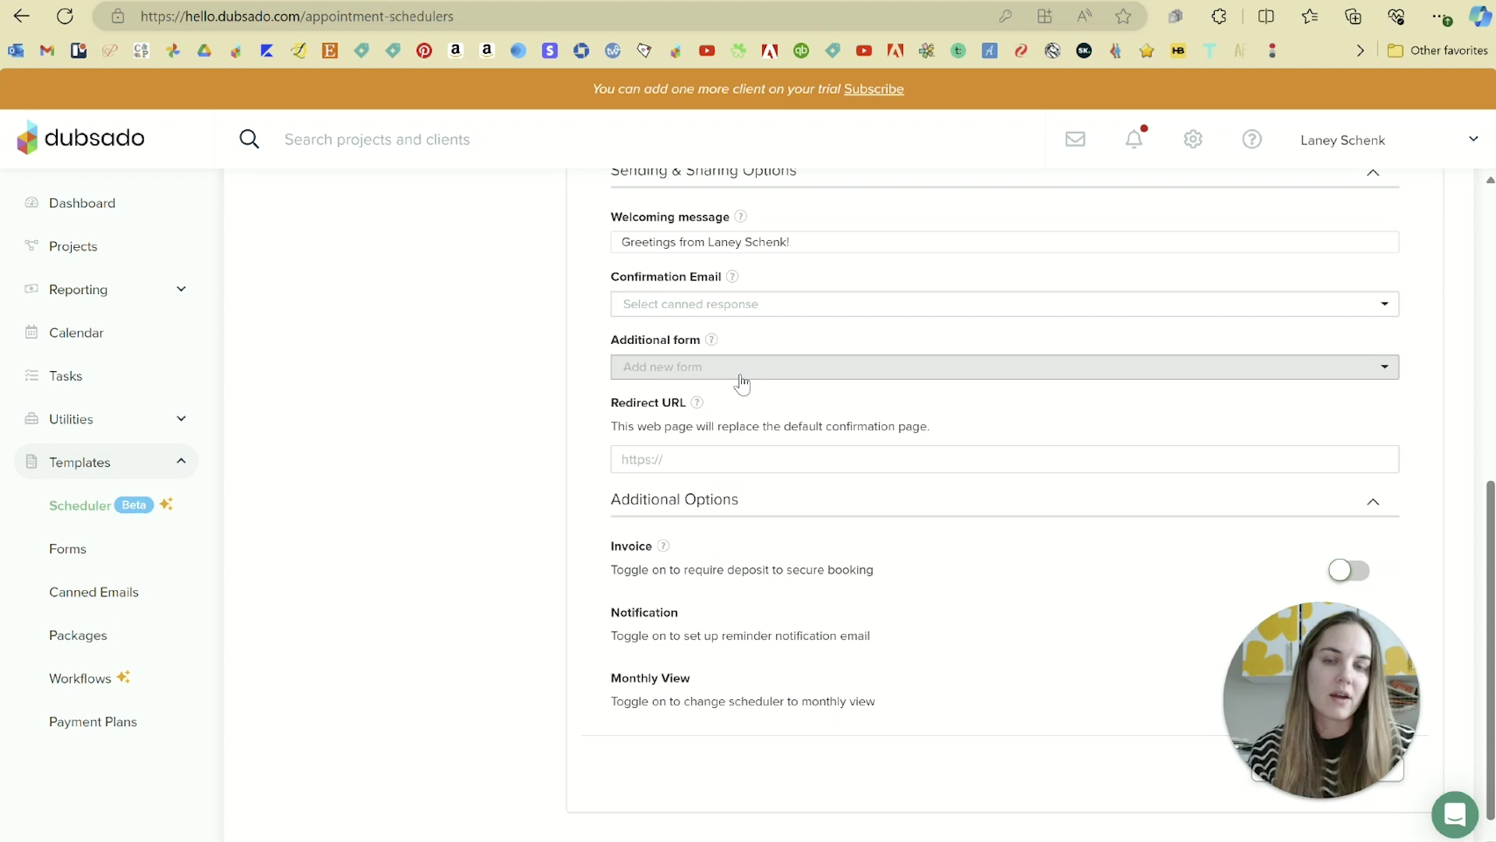
pyautogui.scroll(-1, 741, 390)
pyautogui.click(736, 439)
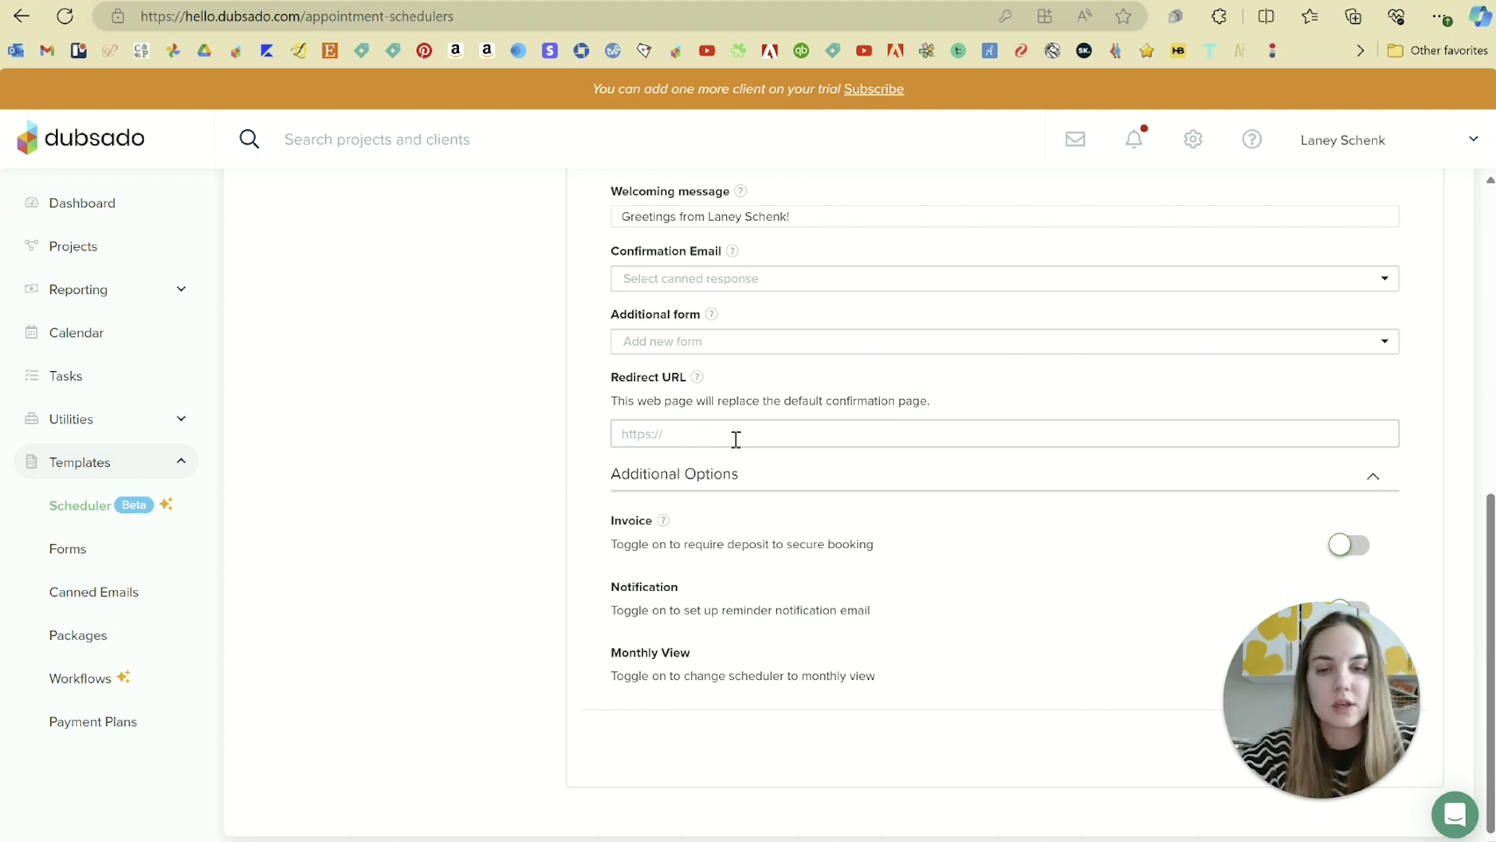
pyautogui.moveTo(1325, 669); pyautogui.dragTo(1152, 659)
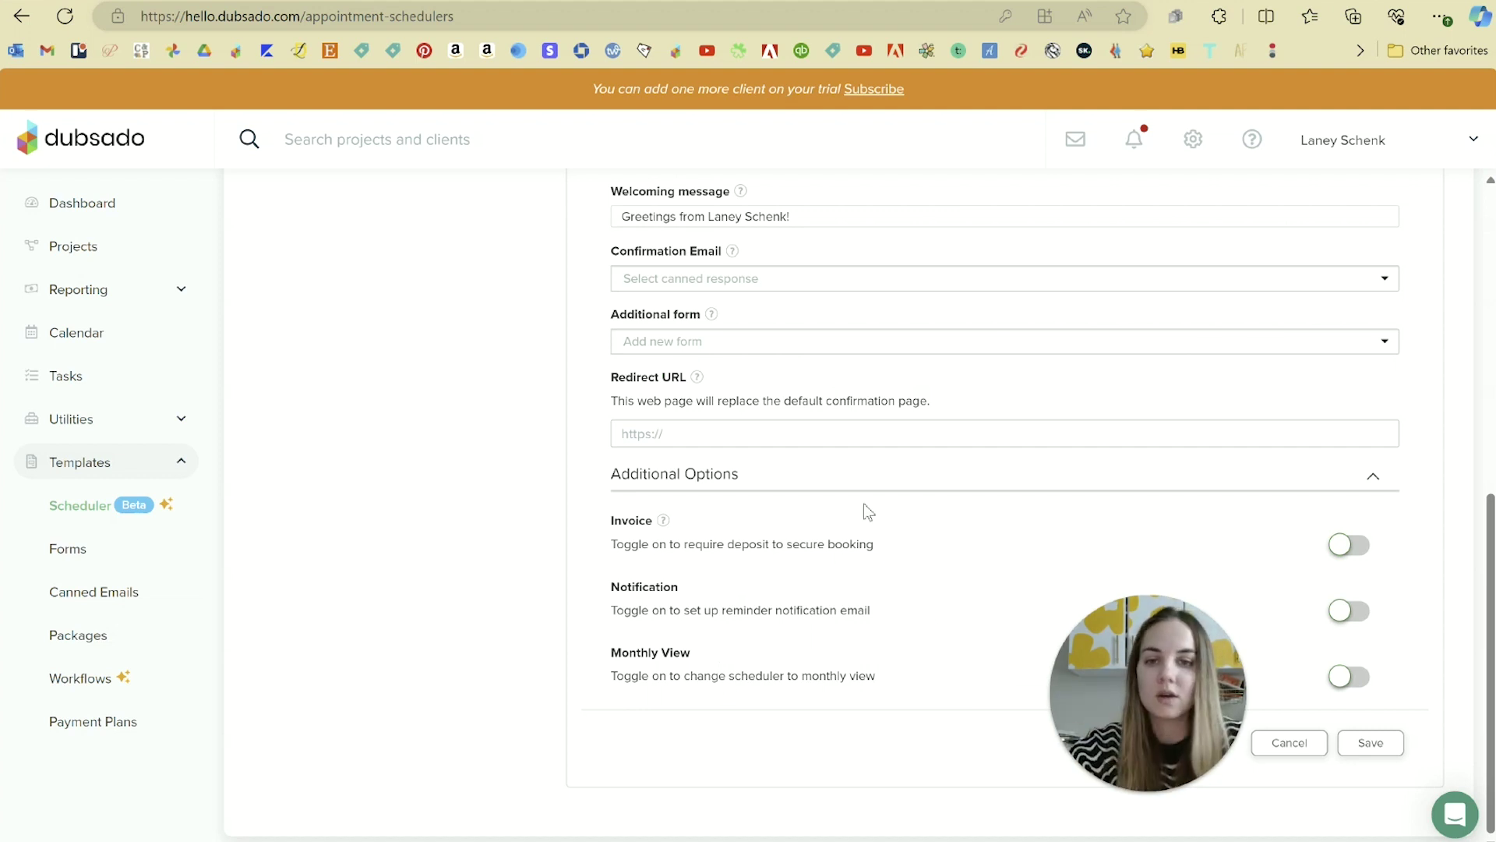
pyautogui.scroll(1, 863, 502)
pyautogui.scroll(-1, 863, 506)
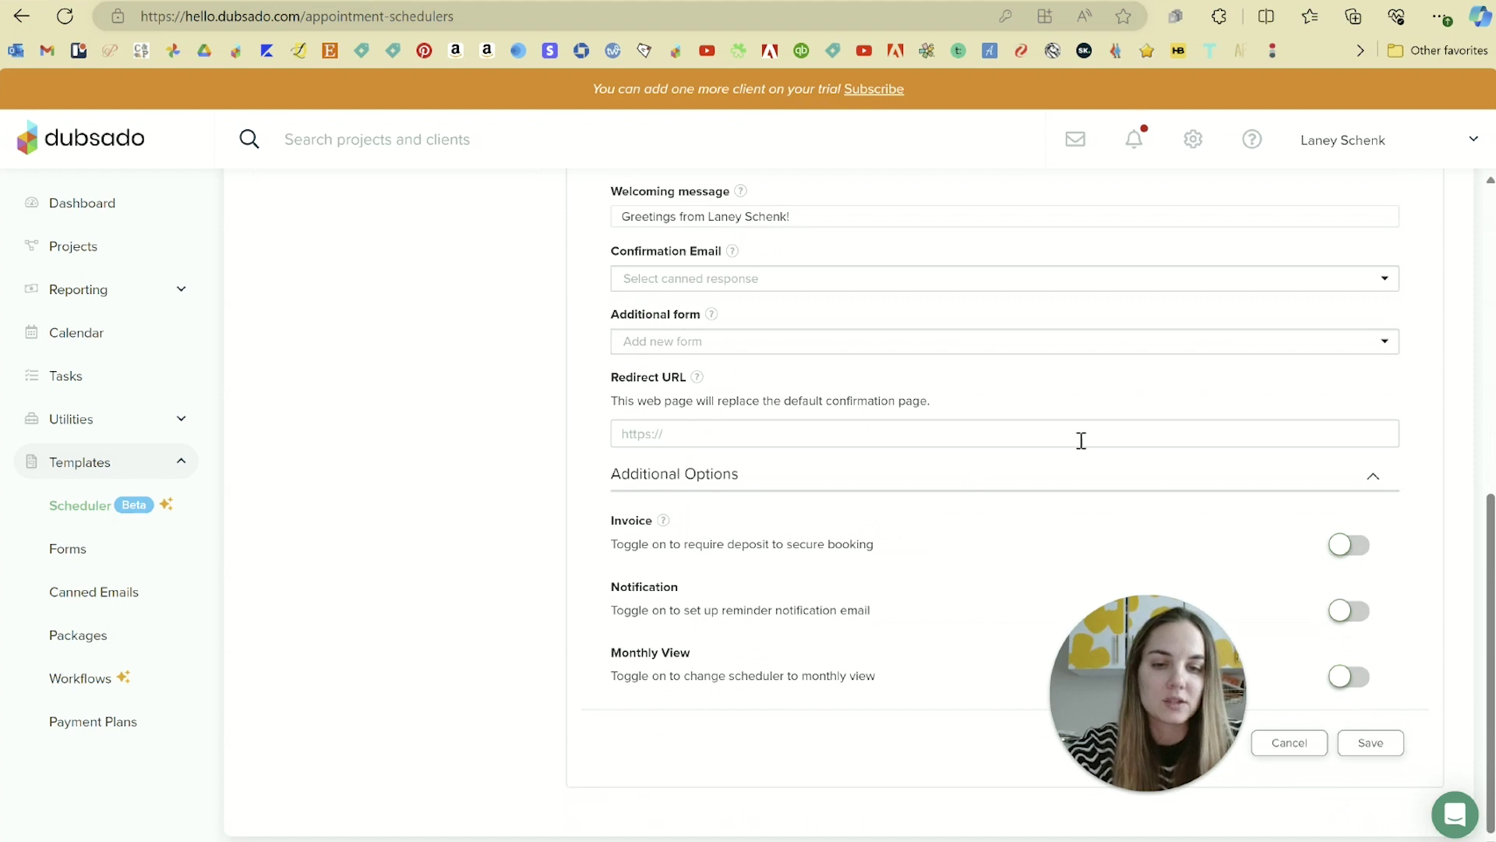
# - Switch the deposit invoice on and back off, then save the scheduler template
pyautogui.click(1346, 546)
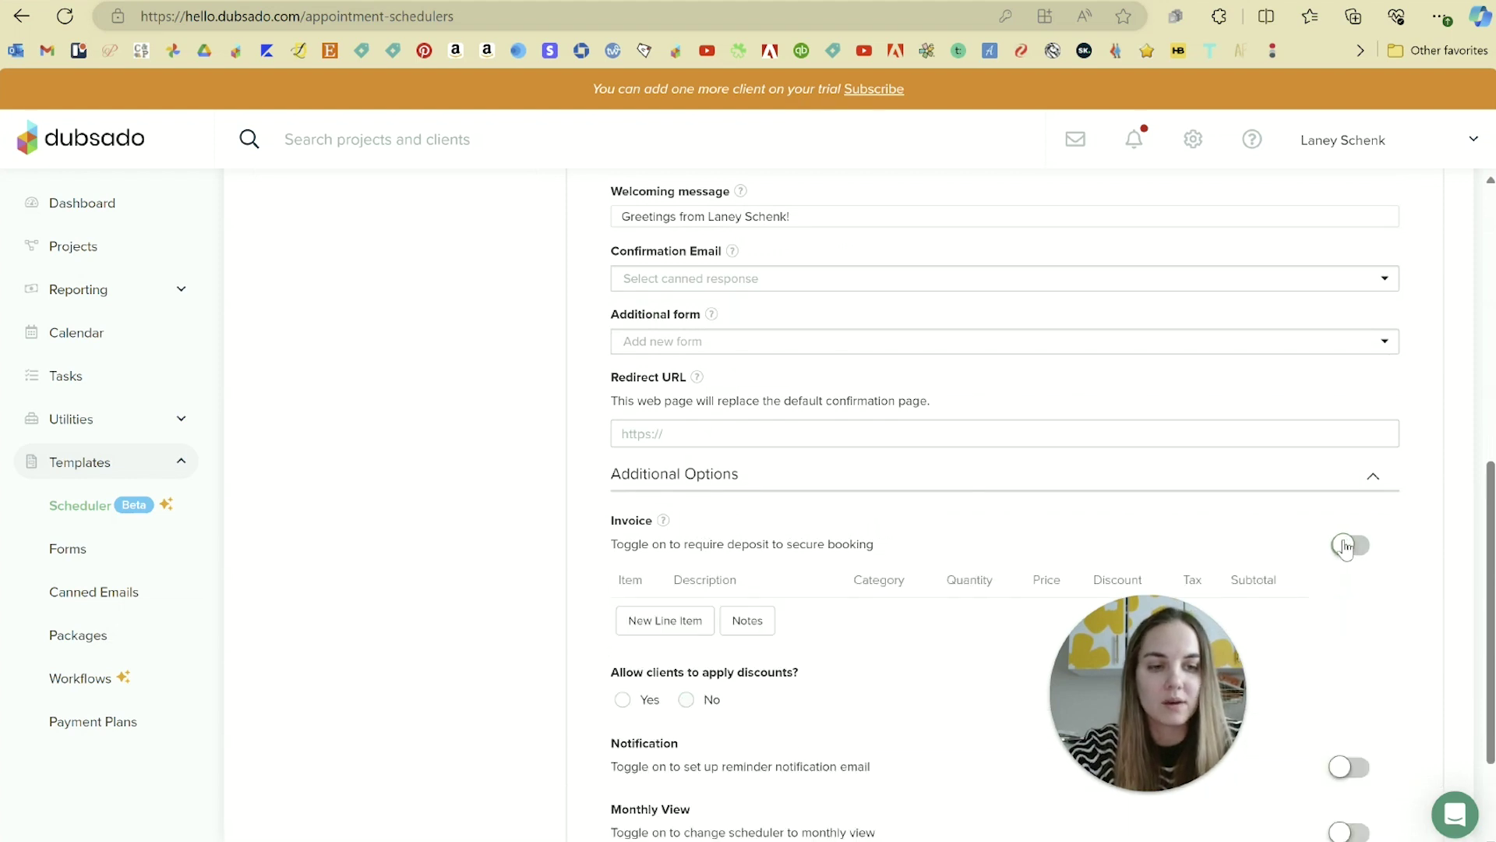
pyautogui.scroll(-2, 903, 496)
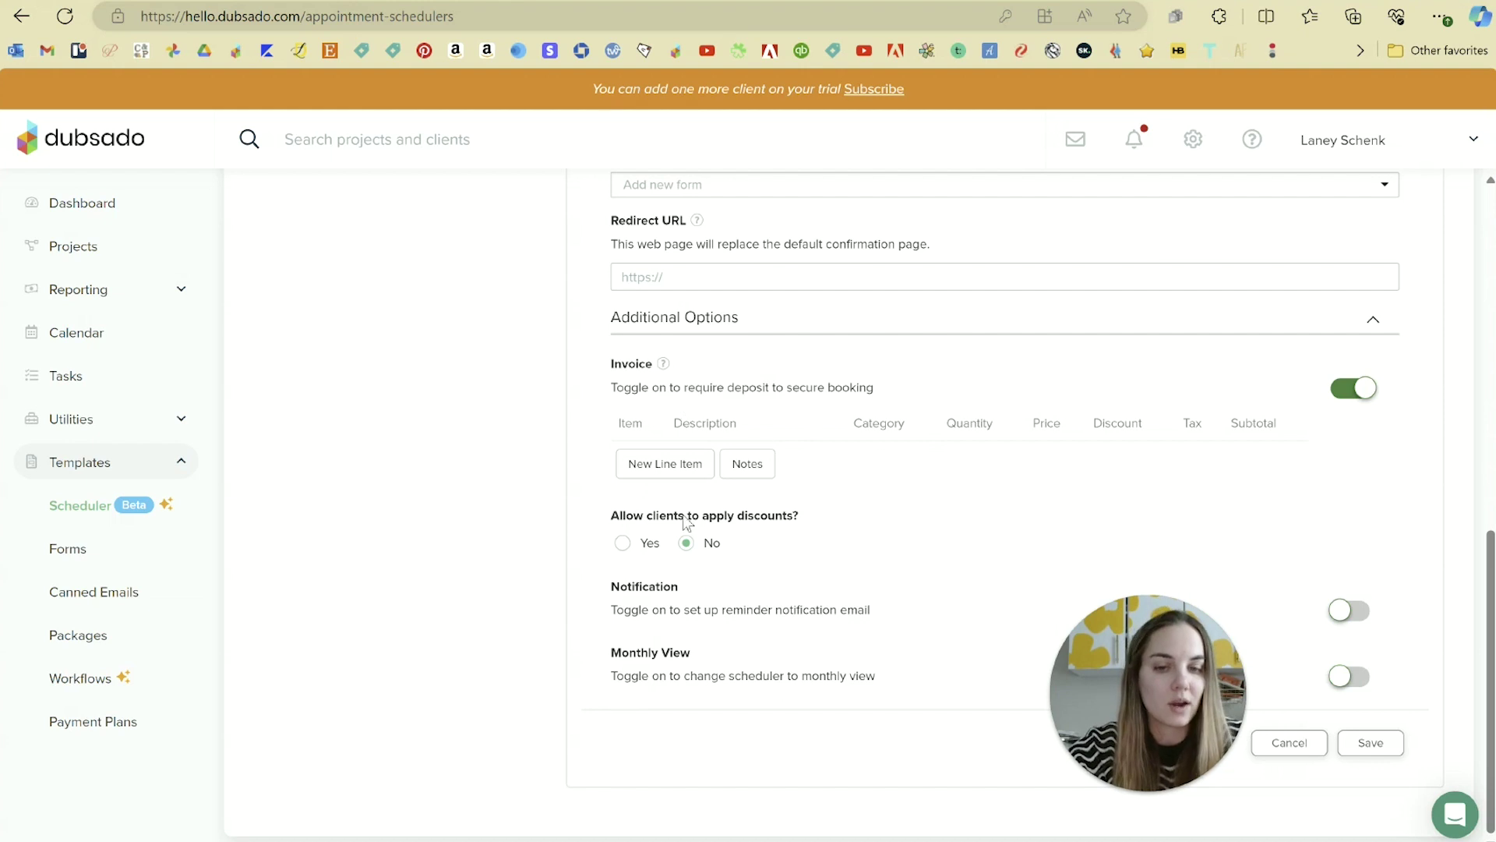
pyautogui.click(1363, 391)
pyautogui.scroll(7, 935, 608)
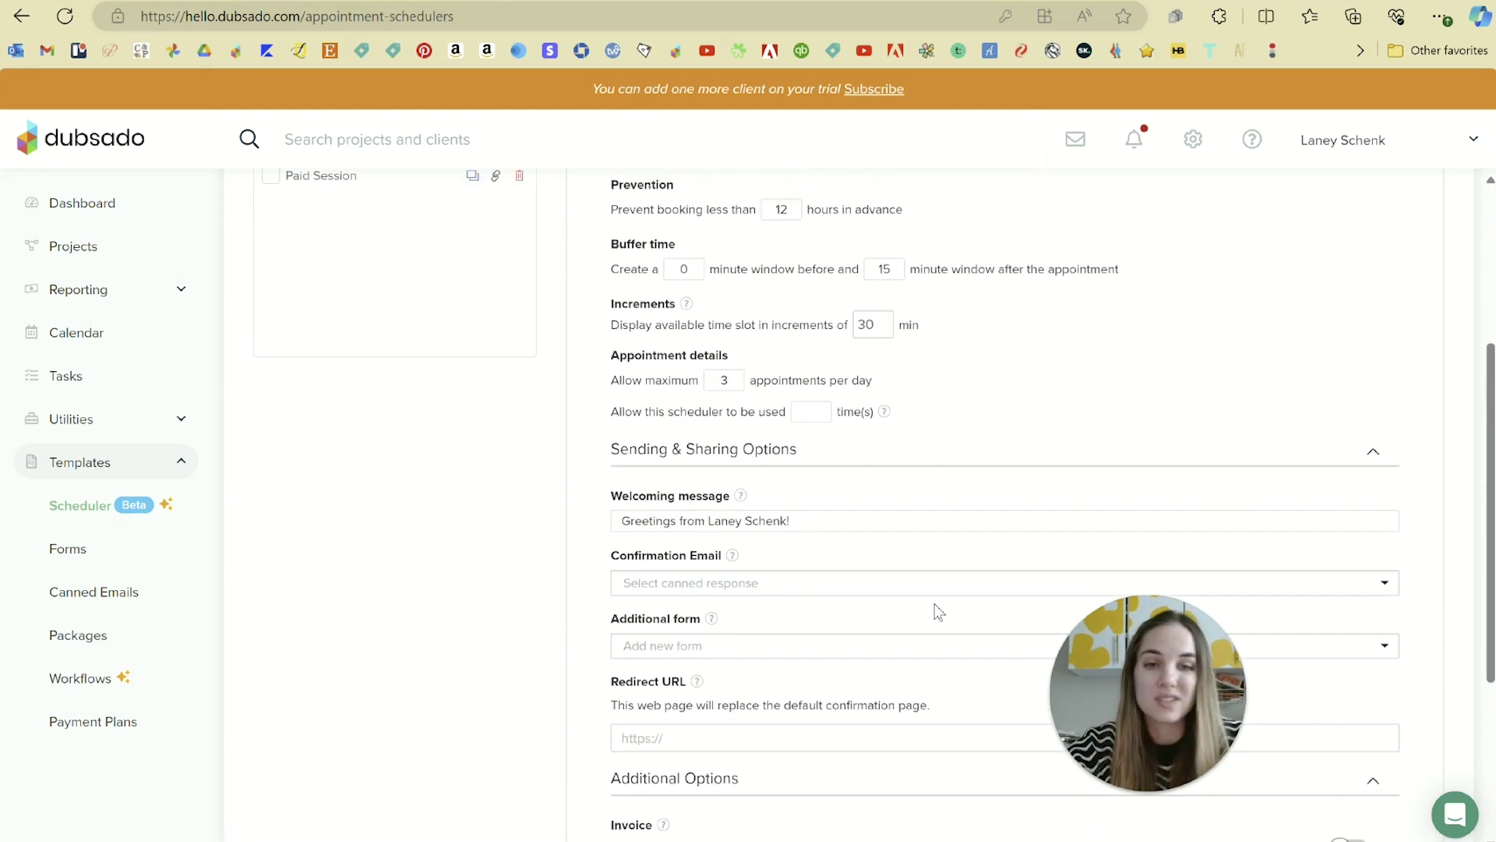
pyautogui.scroll(-7, 938, 612)
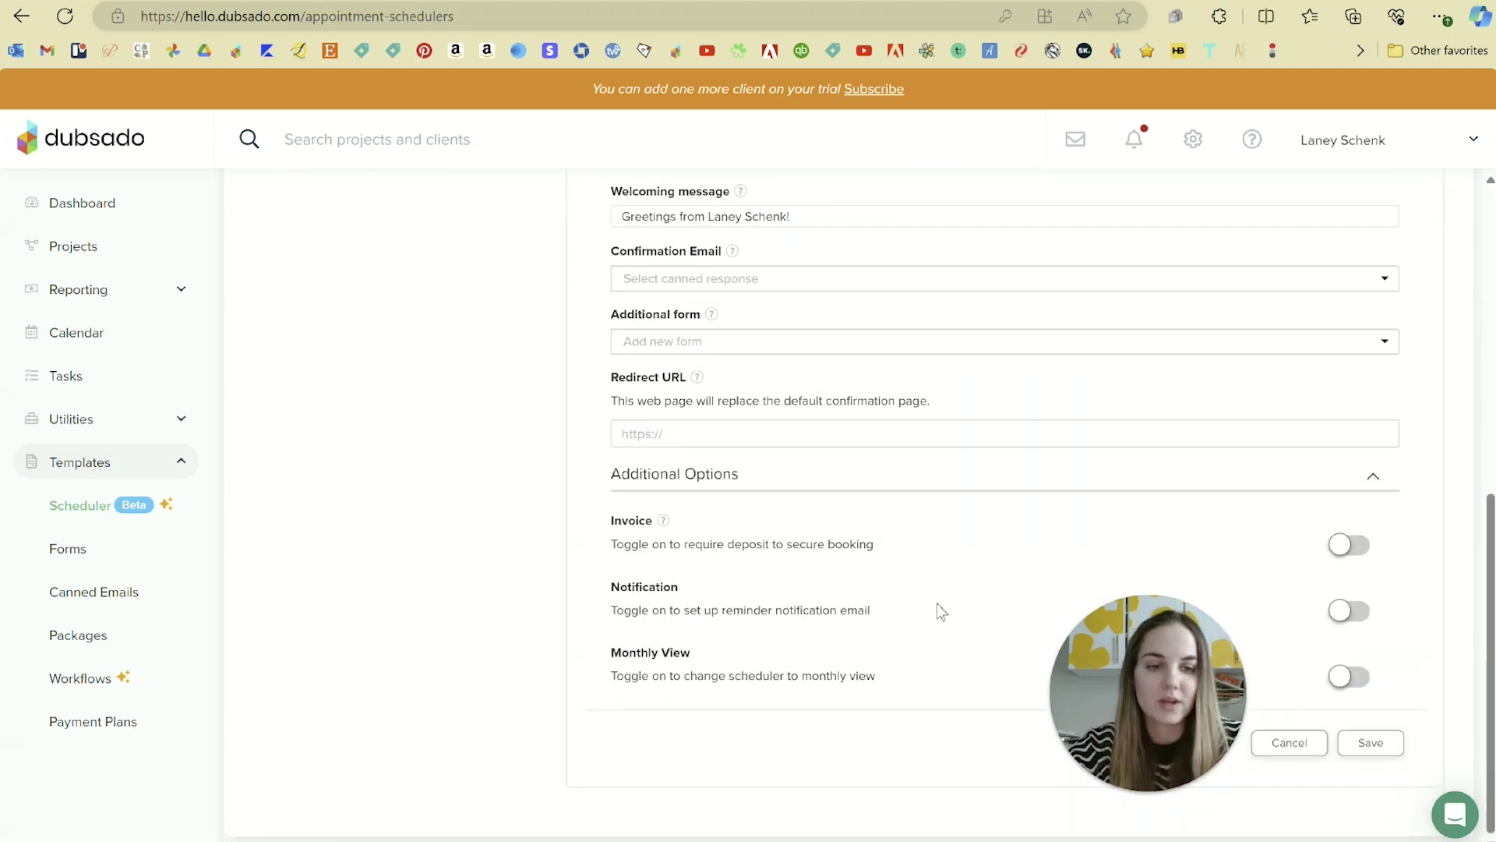
pyautogui.click(1371, 743)
pyautogui.scroll(8, 1016, 467)
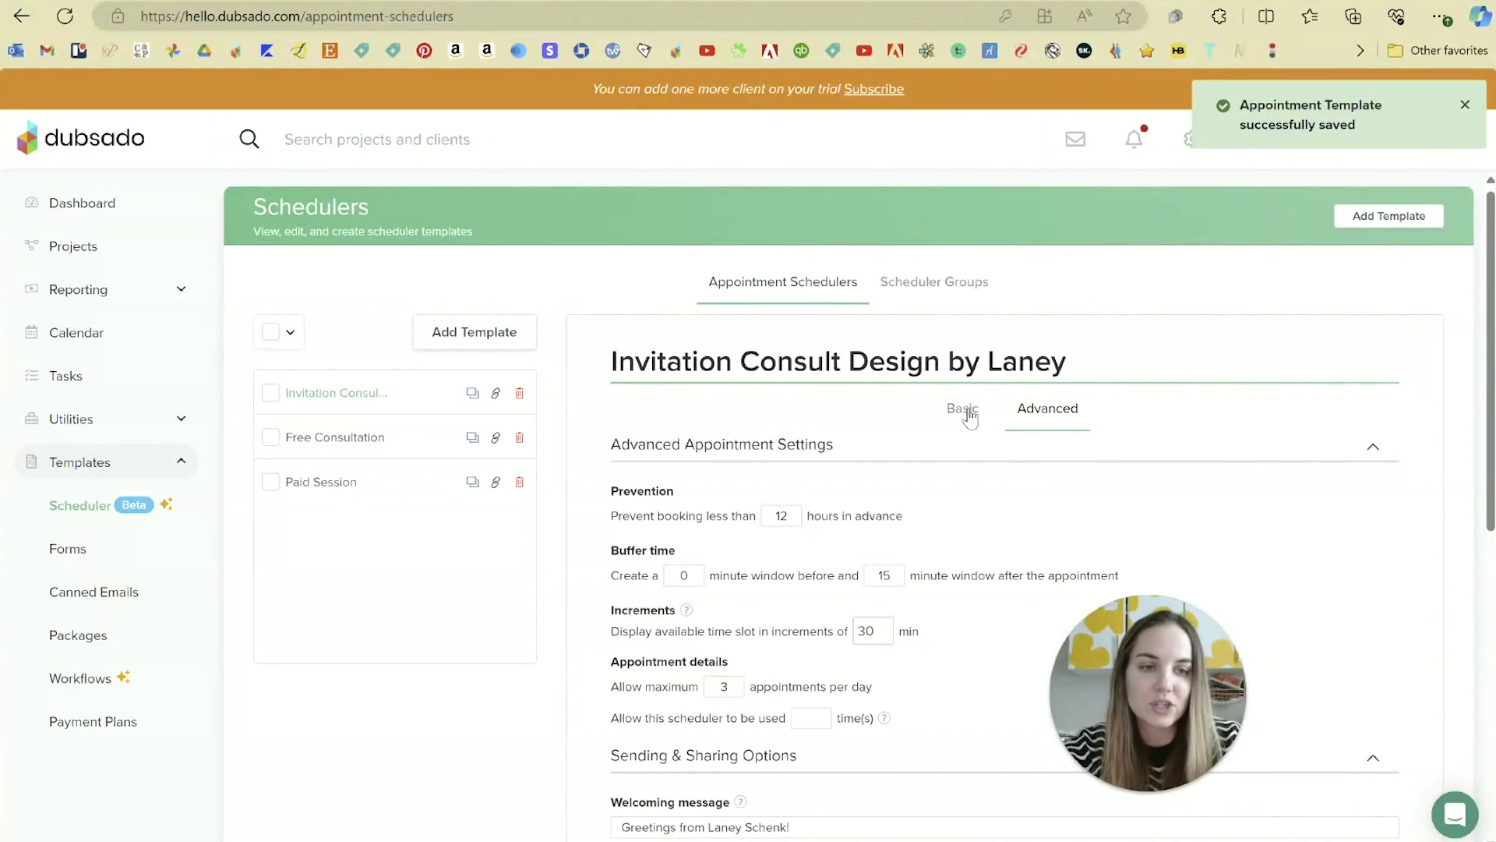
# - From the Basic tab, bring up the Invitation Consult scheduler's iframe embed code and direct link
pyautogui.click(967, 411)
pyautogui.scroll(-1, 970, 417)
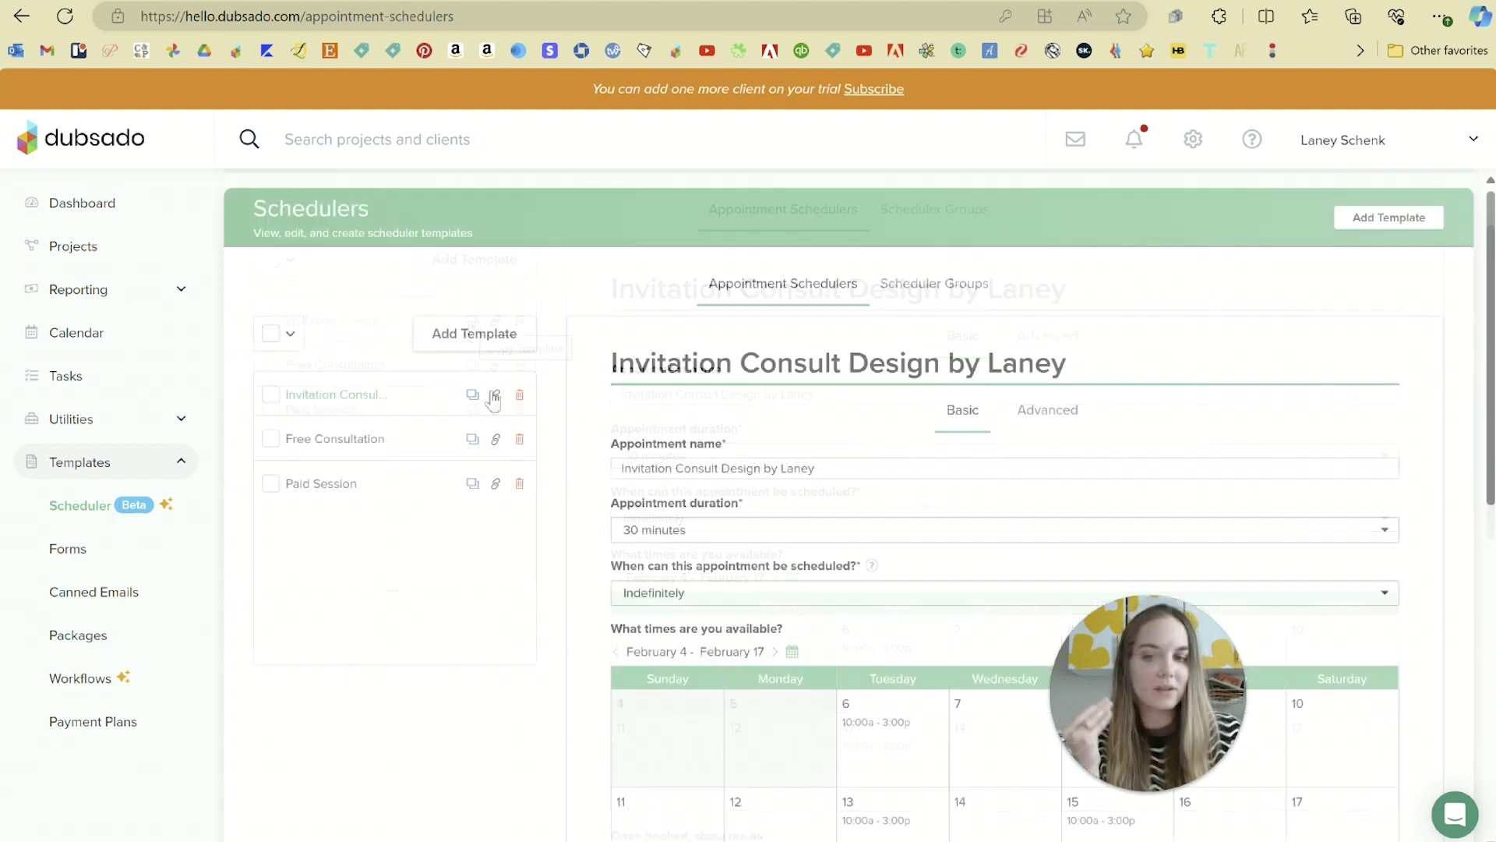
pyautogui.click(497, 395)
pyautogui.scroll(-1, 697, 516)
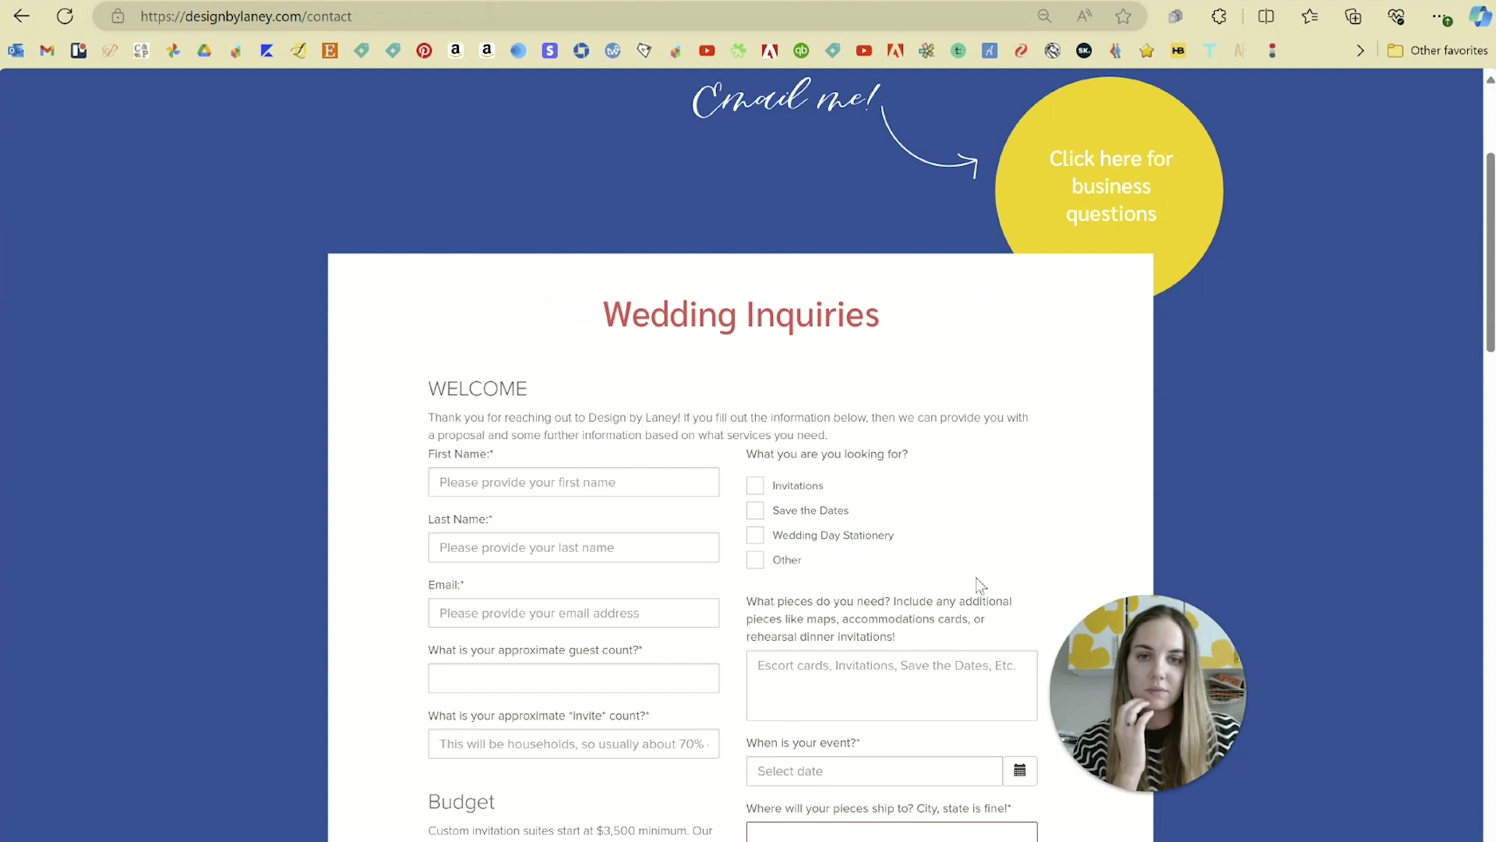
# - Review the Wedding Inquiries form on designbylaney.com, then select the scheduler's Direct Link field
pyautogui.scroll(-5, 950, 499)
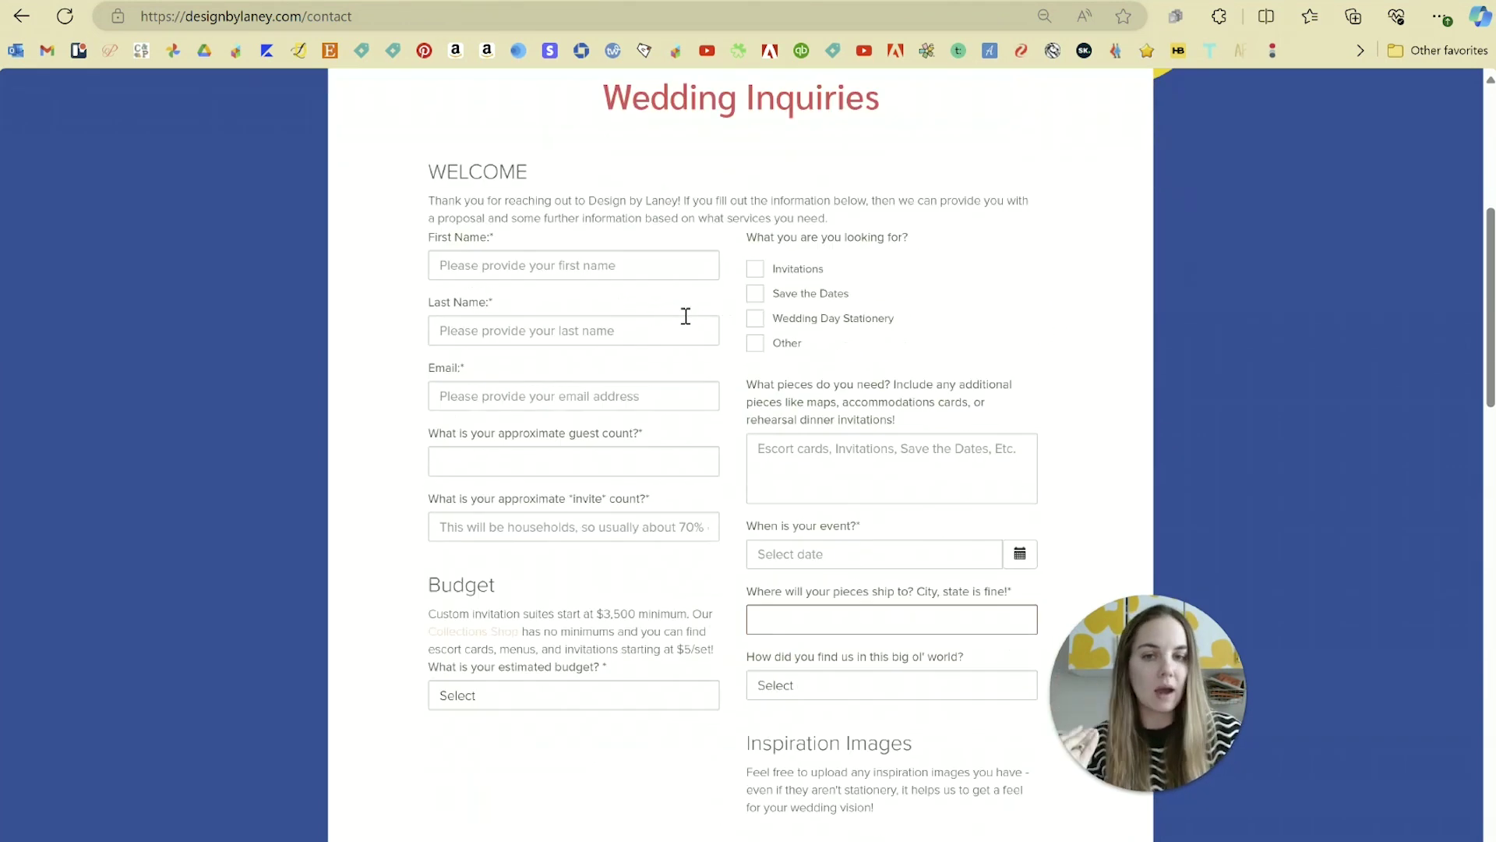
pyautogui.scroll(-2, 686, 315)
pyautogui.scroll(6, 686, 315)
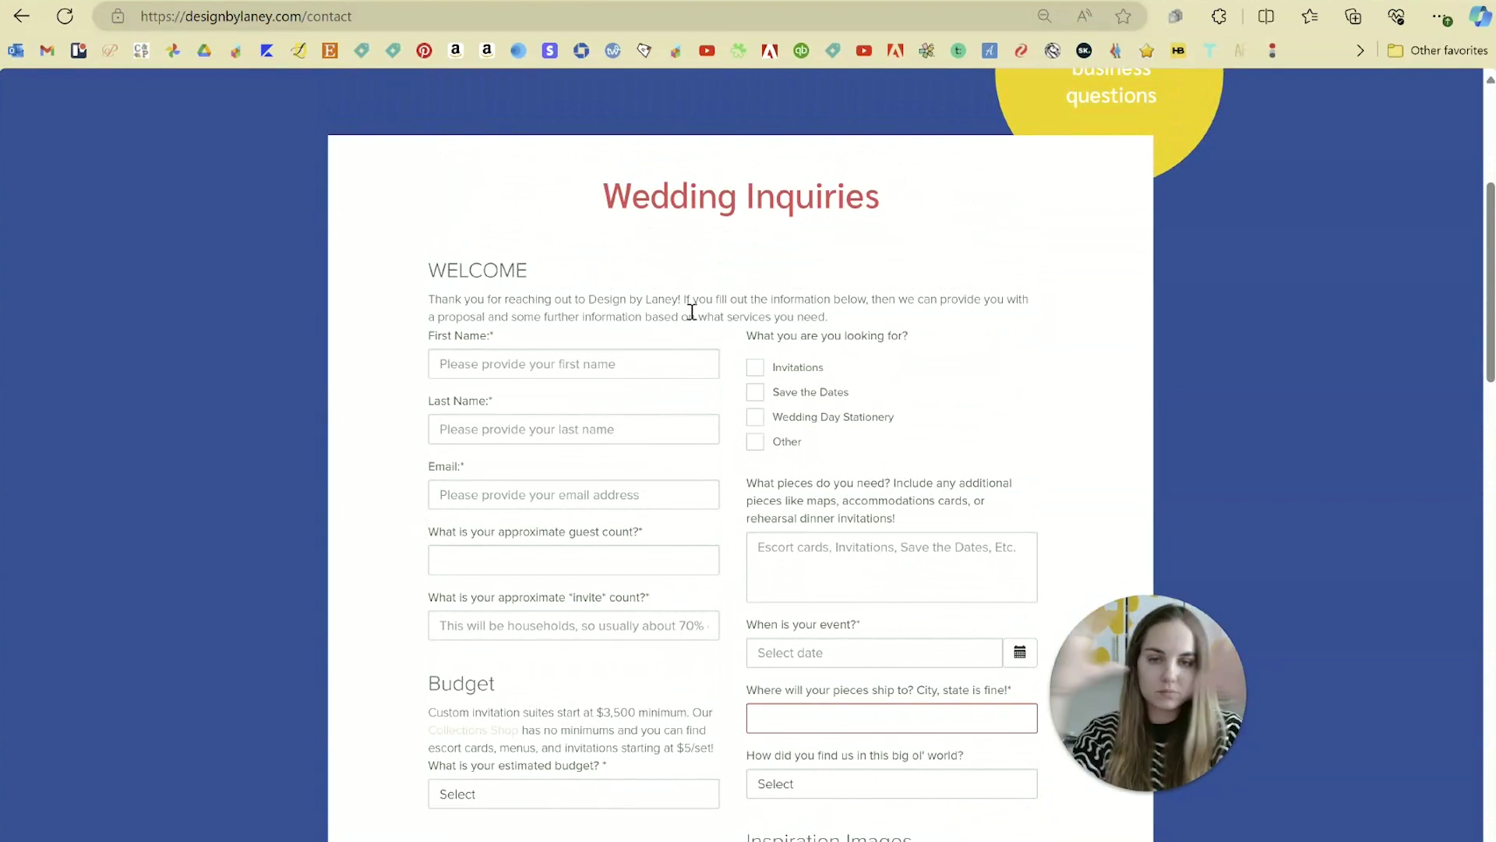
pyautogui.scroll(1, 692, 312)
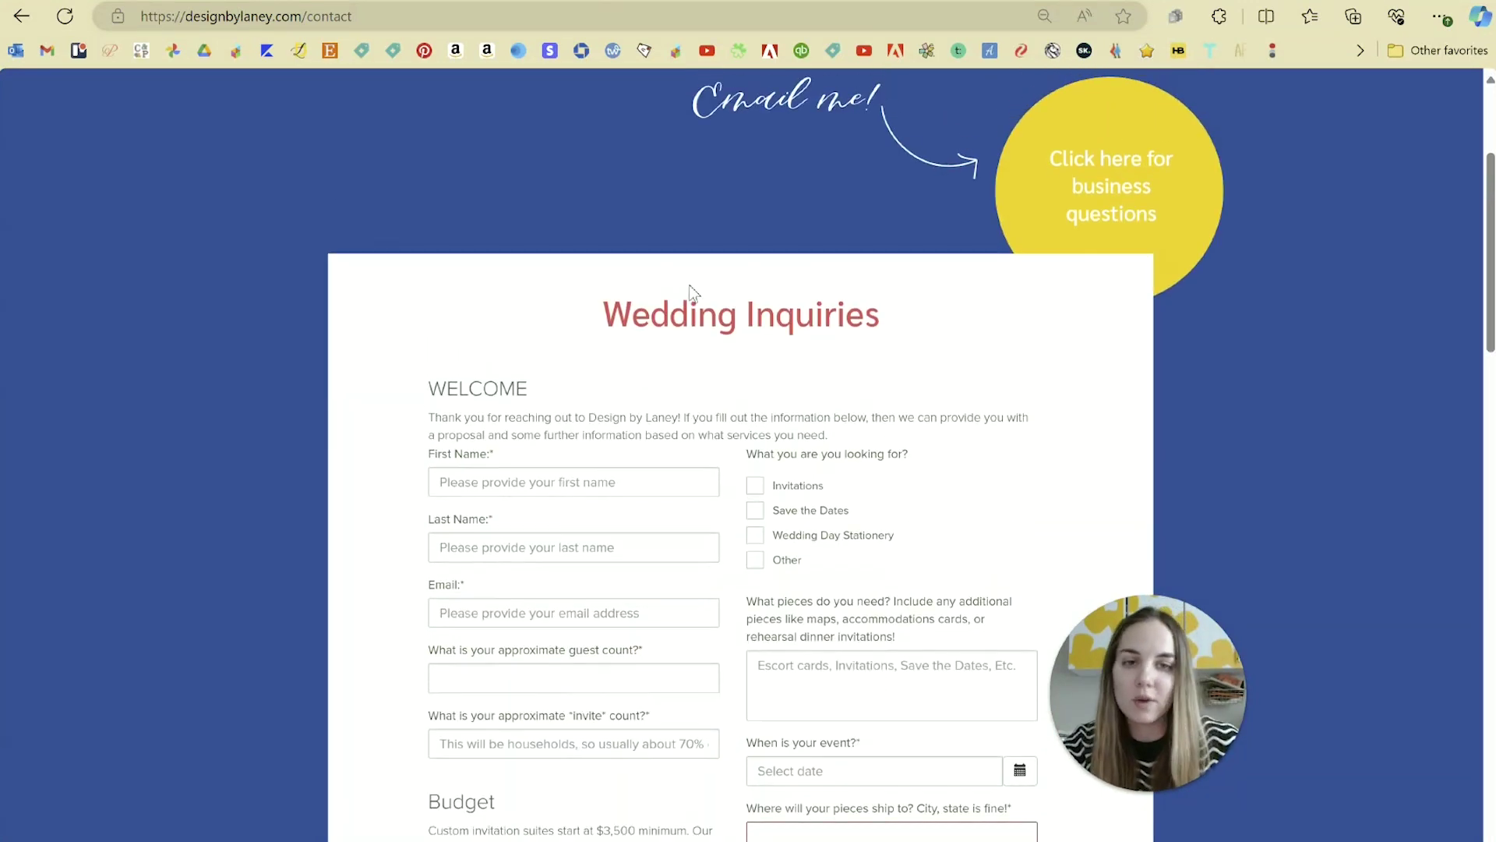
pyautogui.scroll(-3, 688, 292)
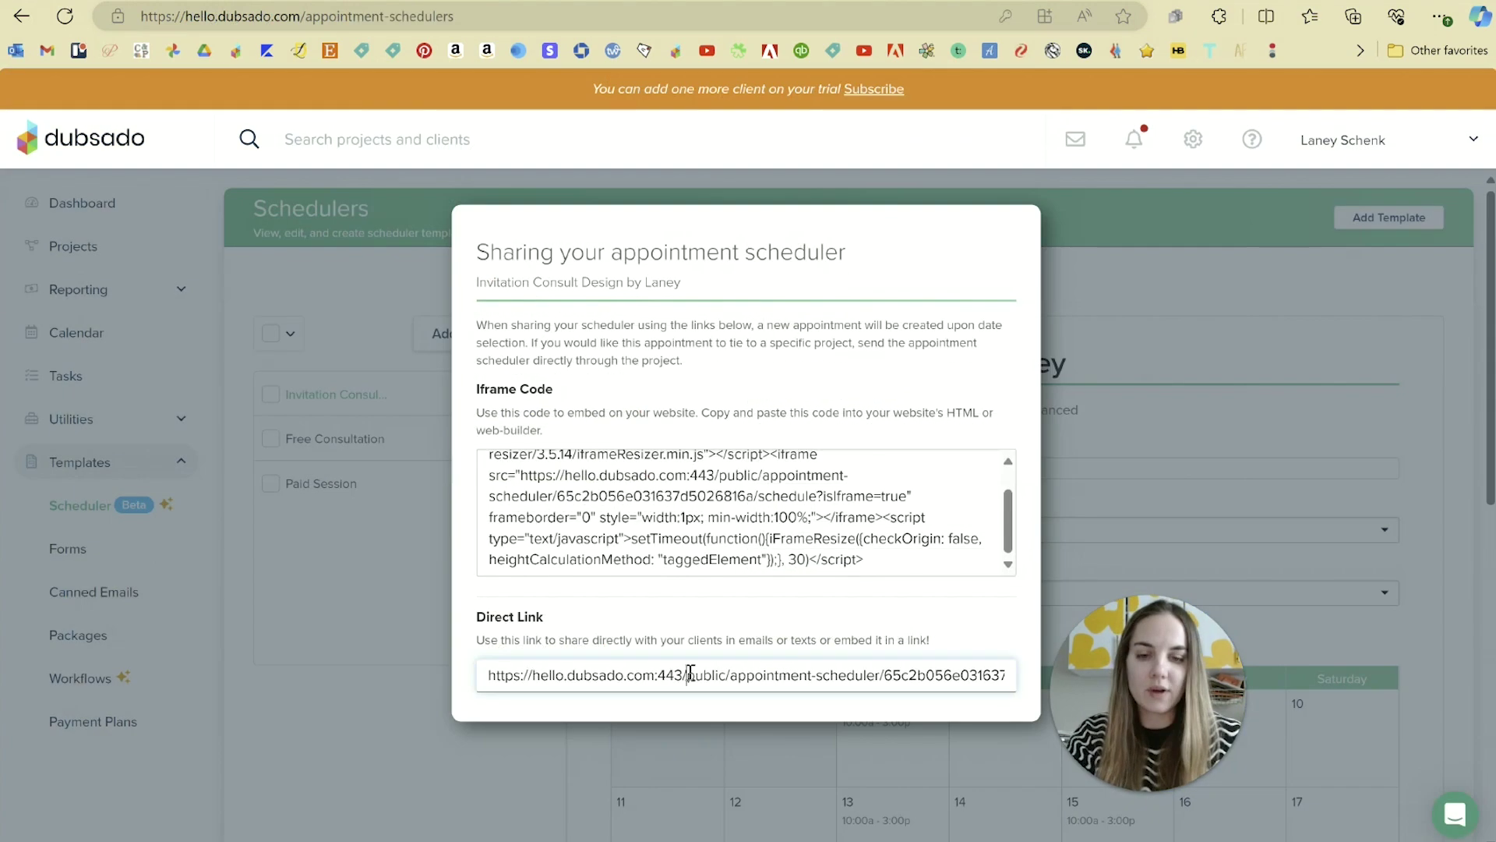
pyautogui.click(690, 673)
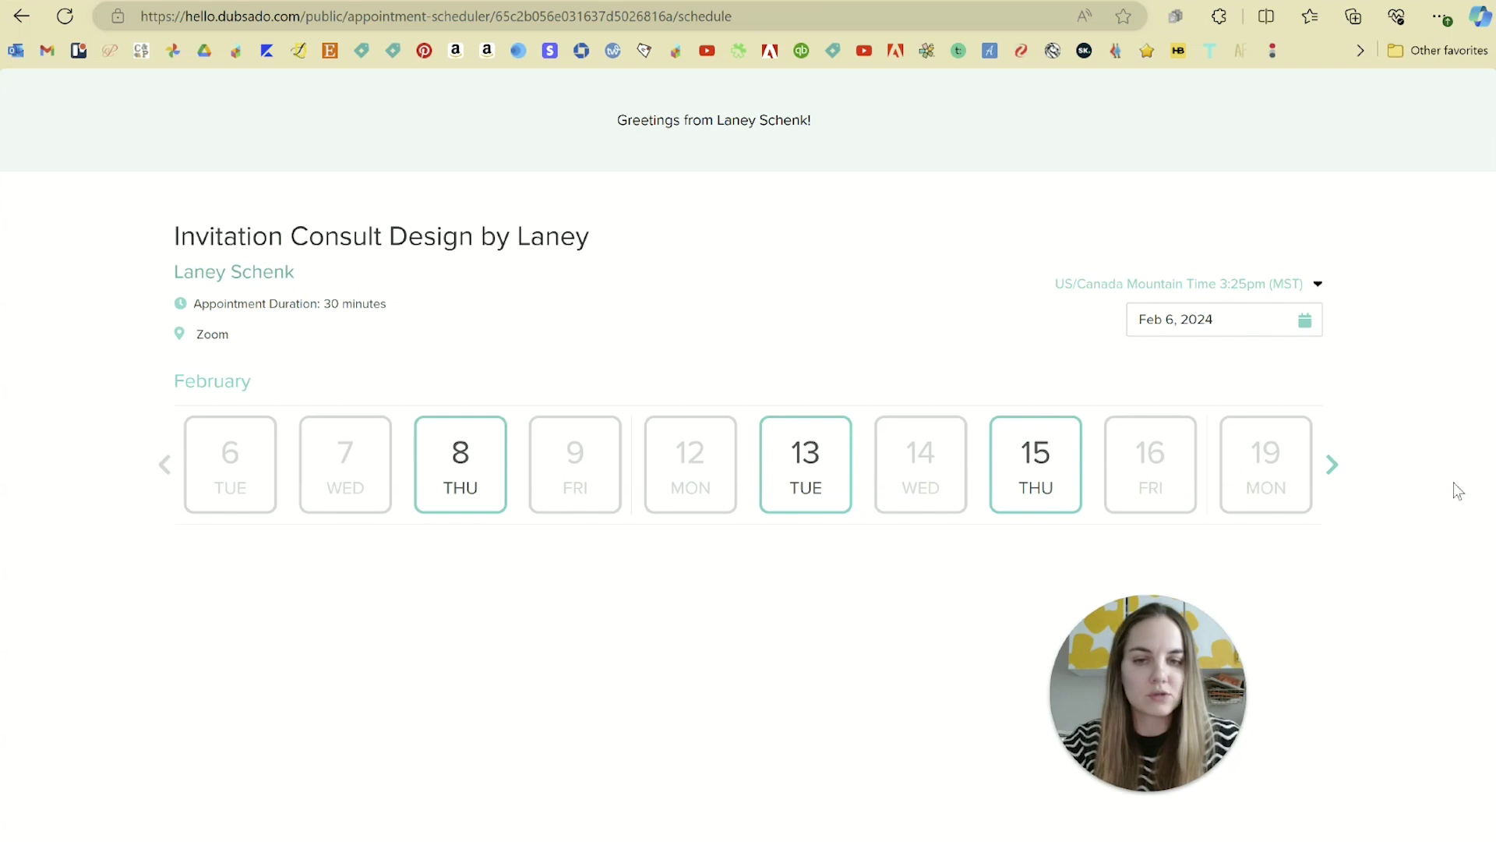
# - On the booking page preview, advance the dates and pick Thursday 22 at 10:30 AM
pyautogui.click(1329, 468)
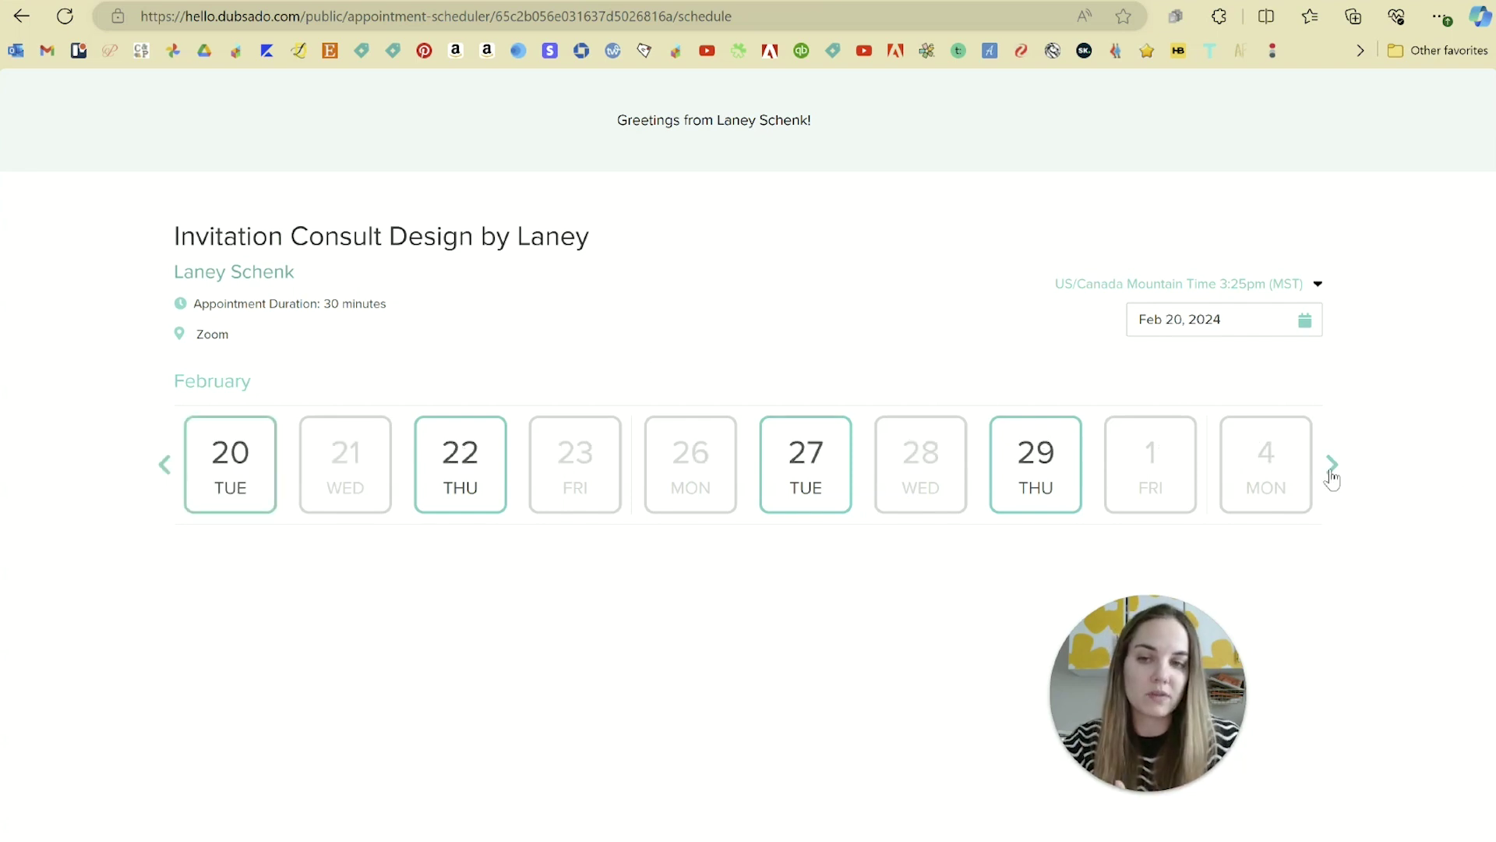
pyautogui.click(451, 454)
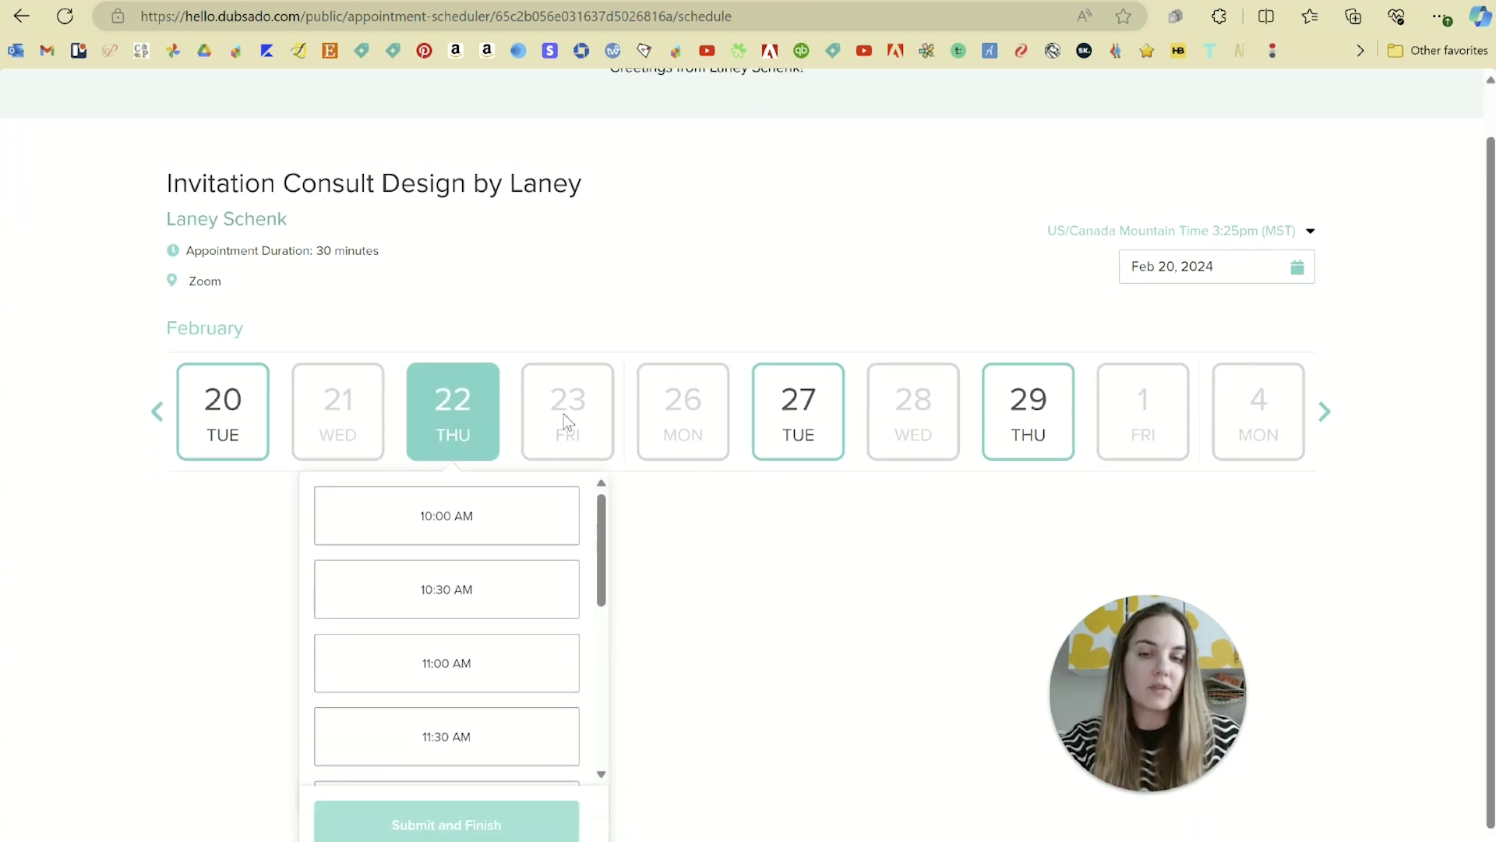
pyautogui.moveTo(600, 502)
pyautogui.mouseDown()
pyautogui.moveTo(600, 660)
pyautogui.moveTo(598, 476)
pyautogui.mouseUp()
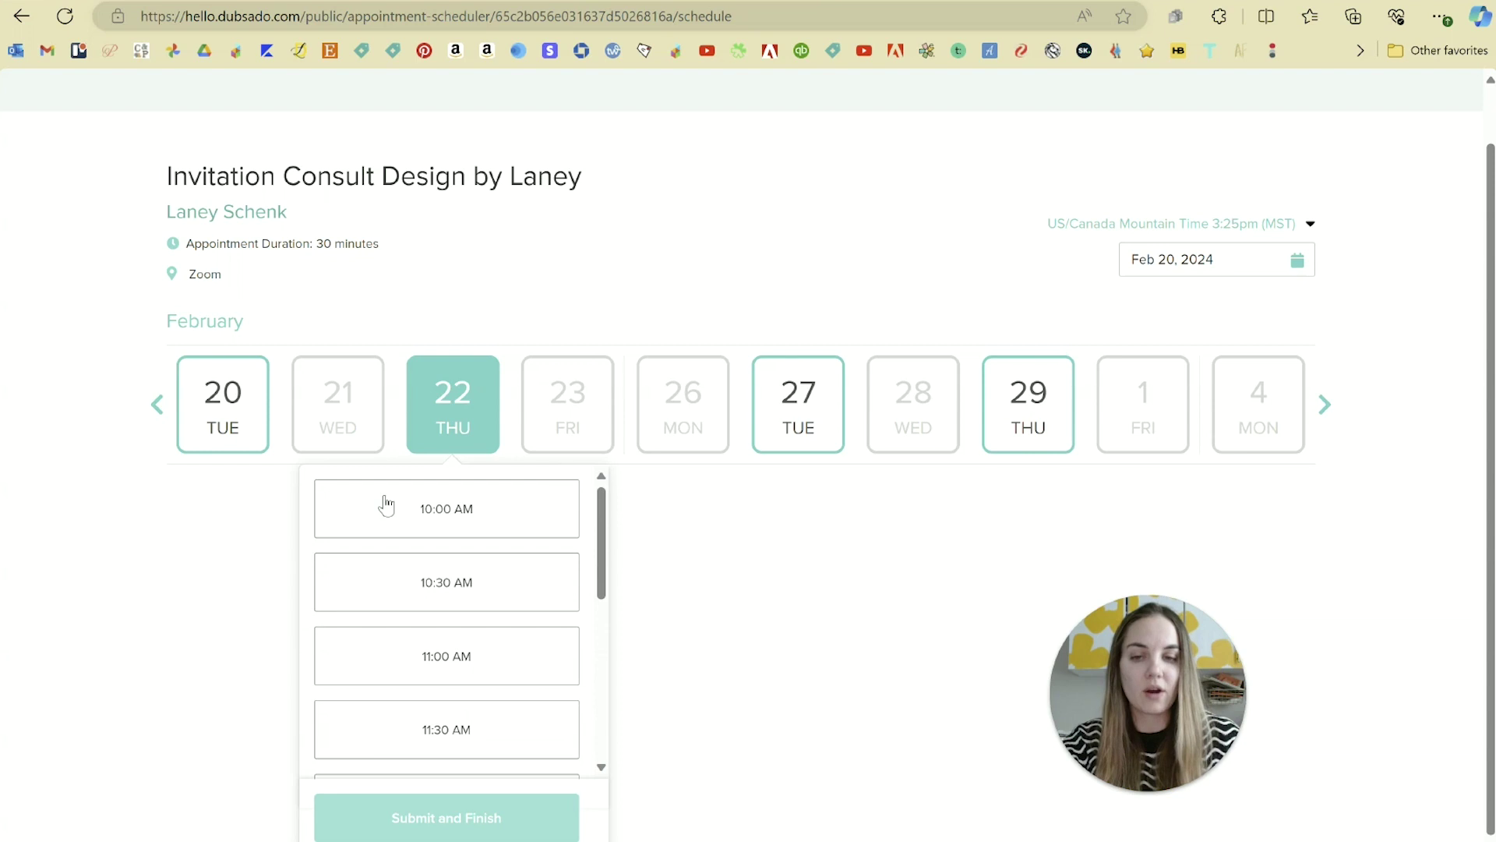
pyautogui.click(432, 592)
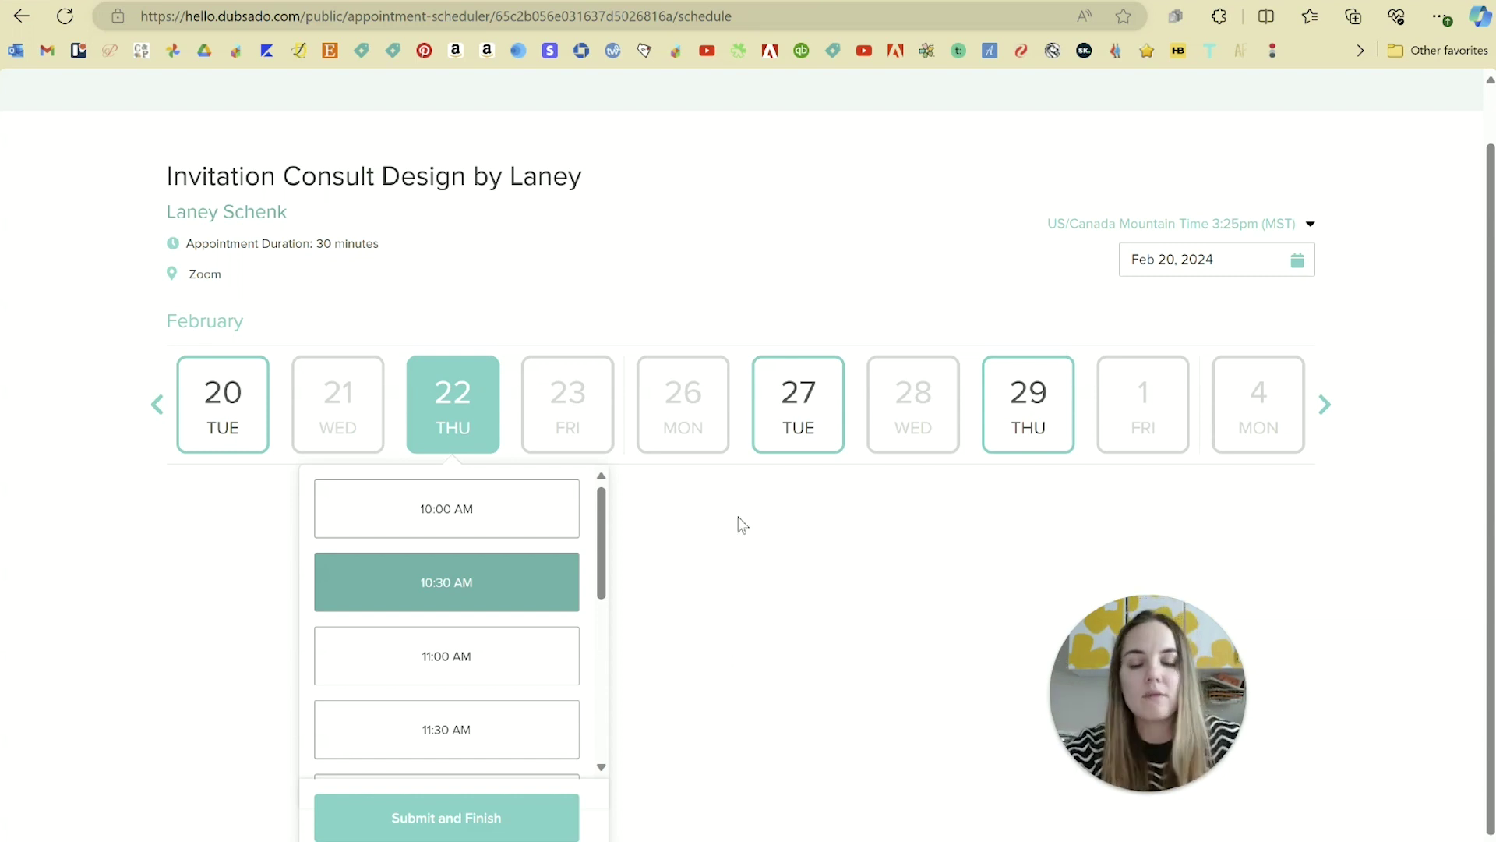
# - Show the booking times in Atlantic Standard Time and reselect Thursday 22 to list its slots
pyautogui.click(1310, 226)
pyautogui.scroll(-5, 1172, 384)
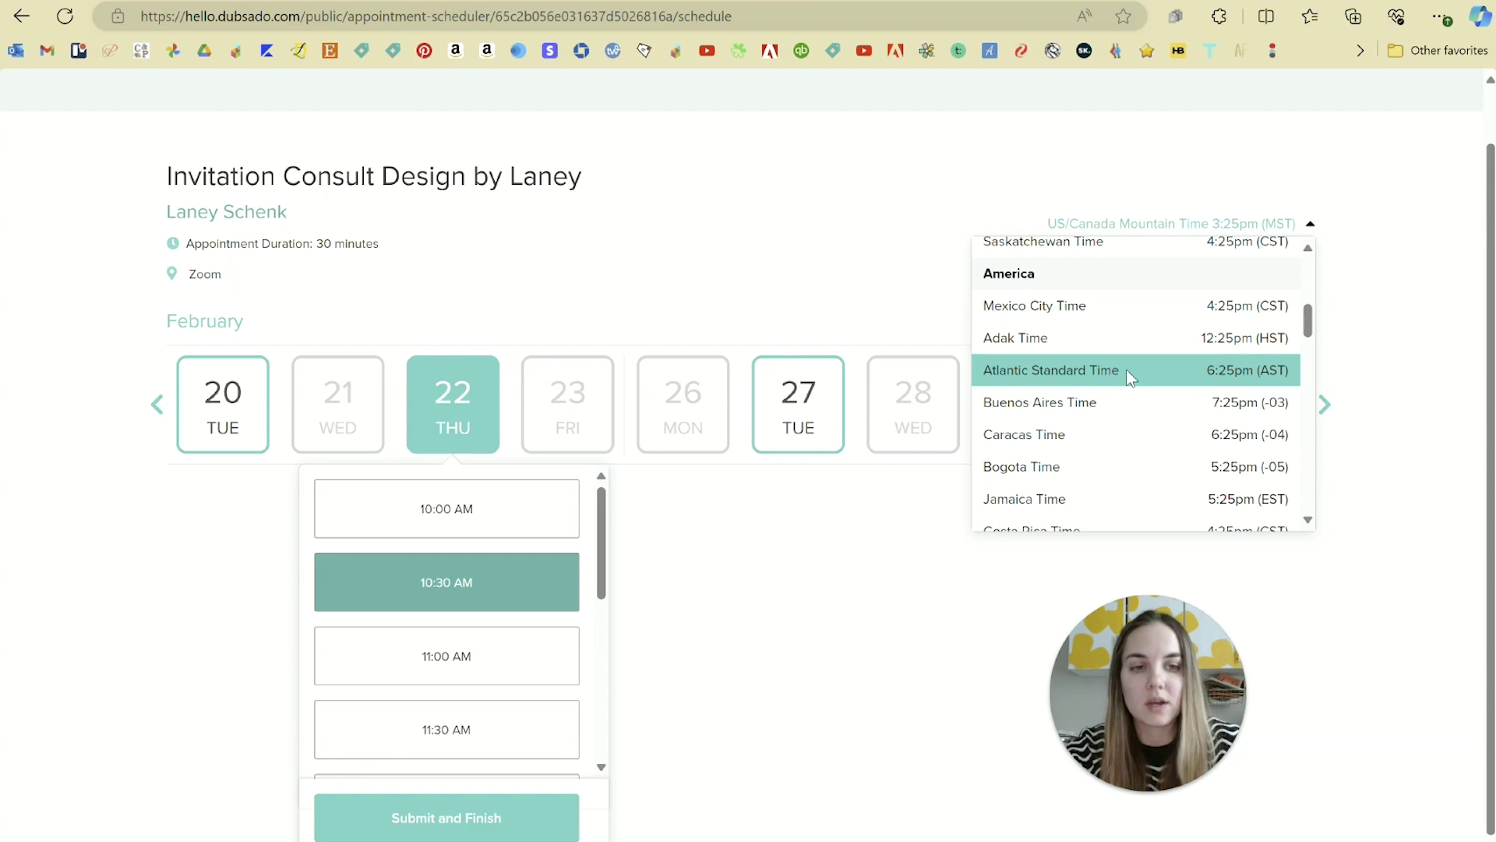
pyautogui.click(1125, 369)
pyautogui.click(481, 409)
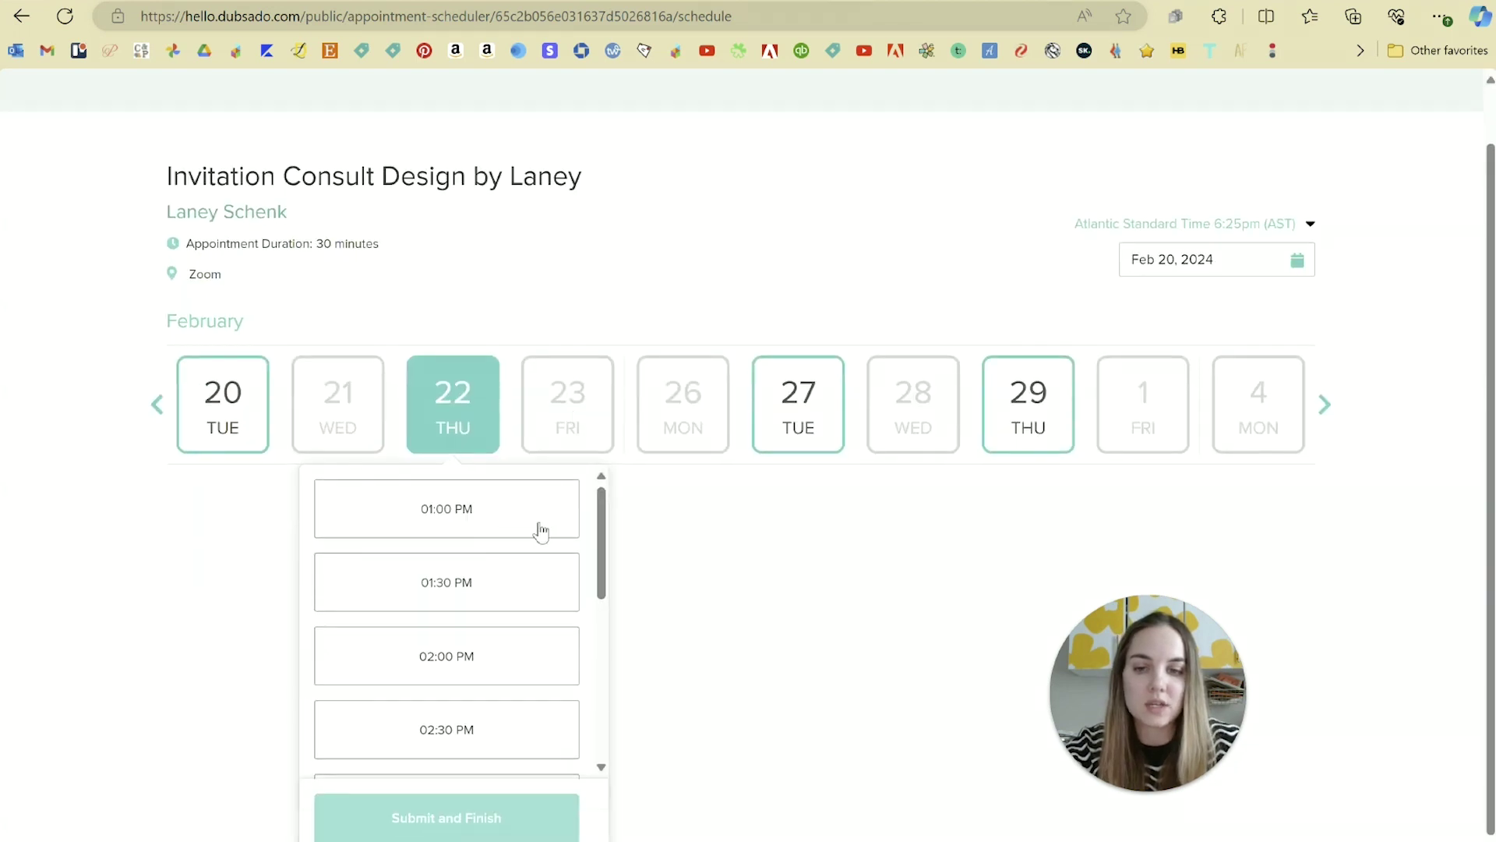
pyautogui.moveTo(600, 492); pyautogui.dragTo(599, 705)
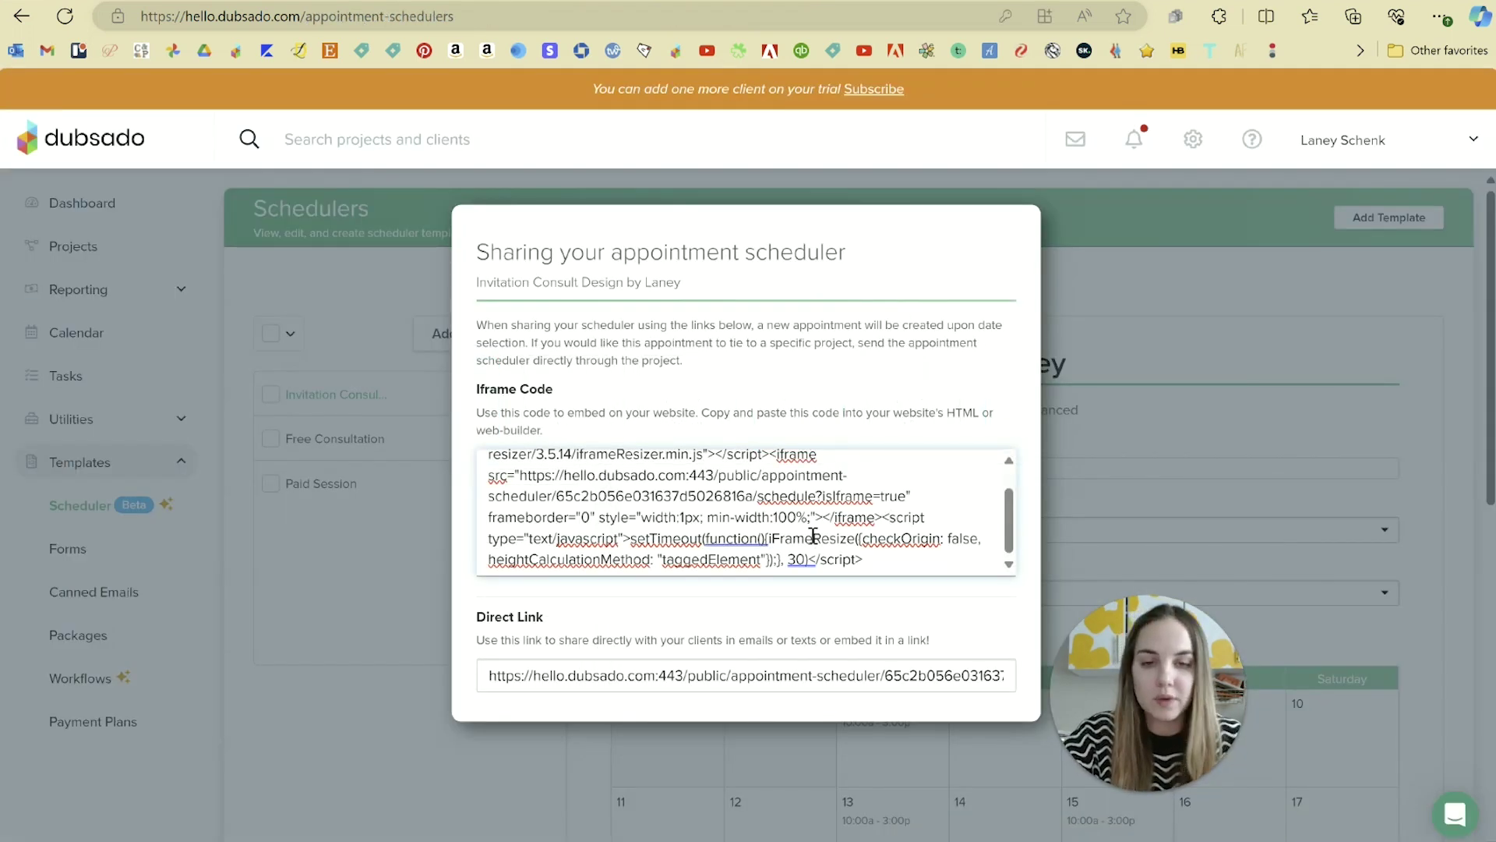
# - Close the share dialog and move between the Appointment Schedulers and Scheduler Groups lists
pyautogui.scroll(1, 807, 531)
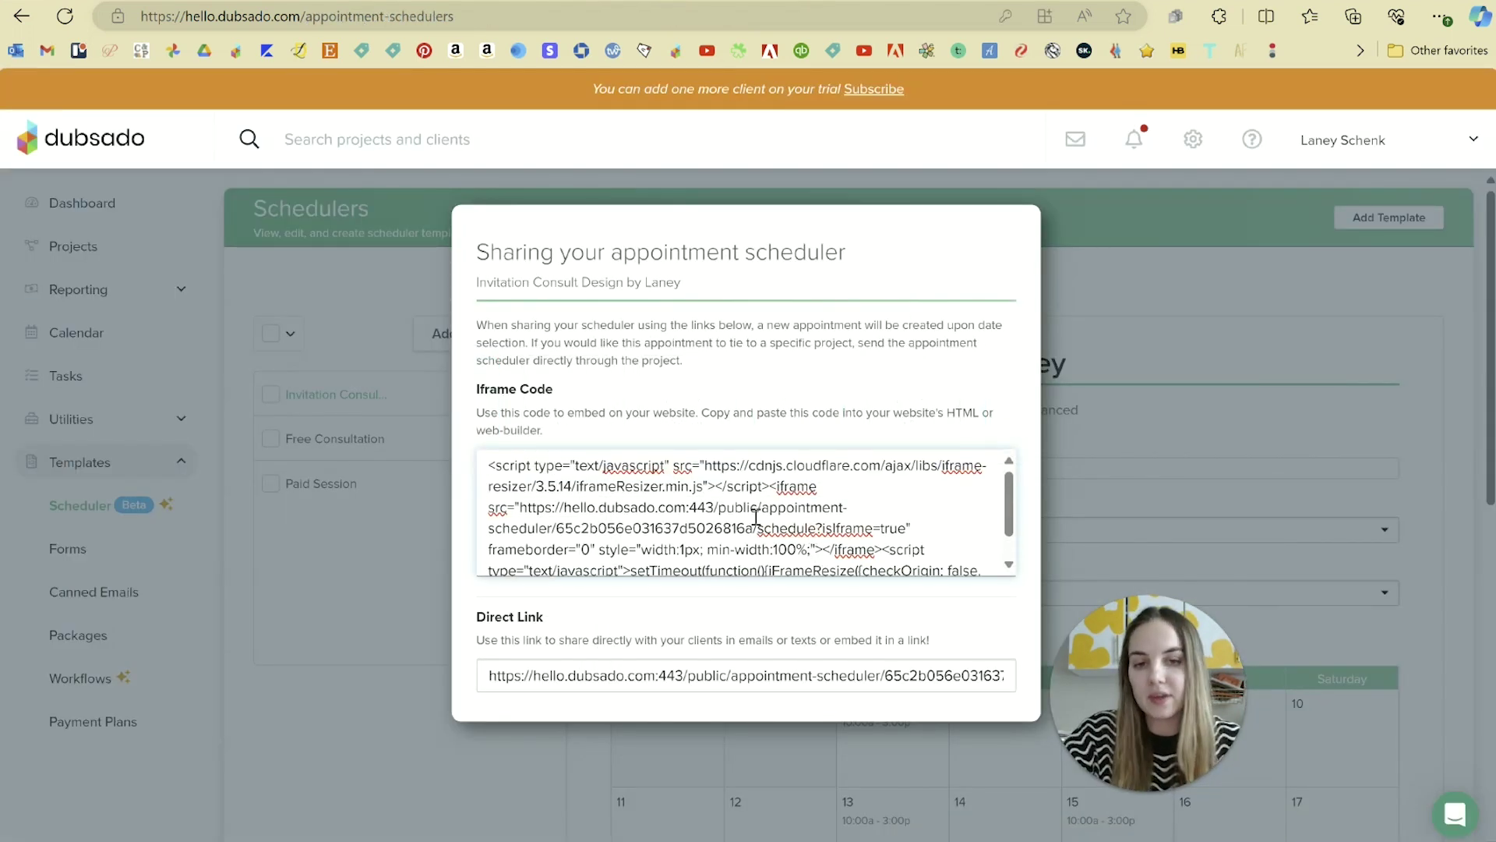
pyautogui.click(1143, 455)
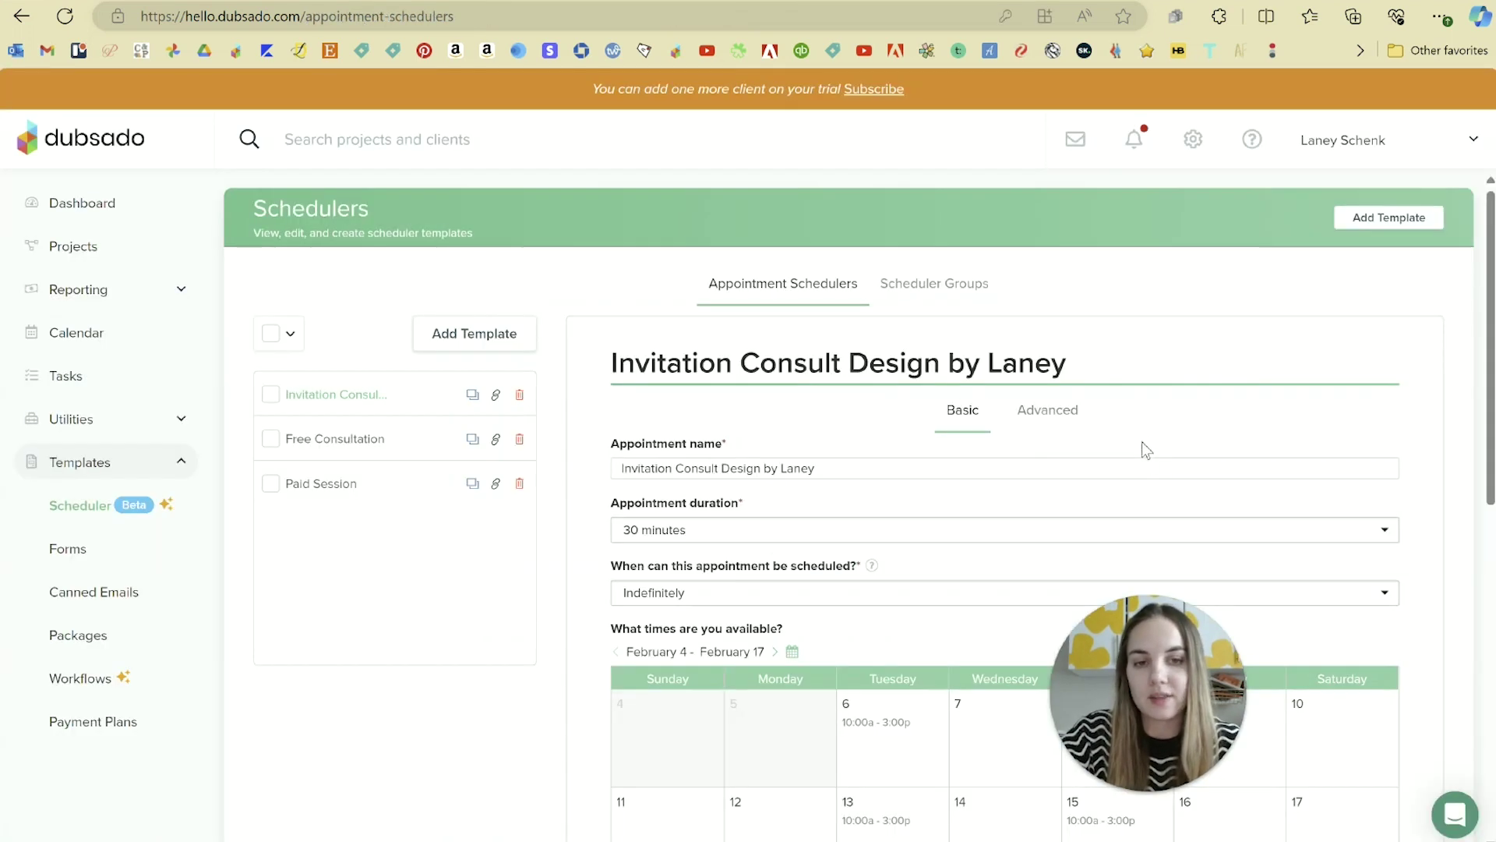
pyautogui.click(941, 287)
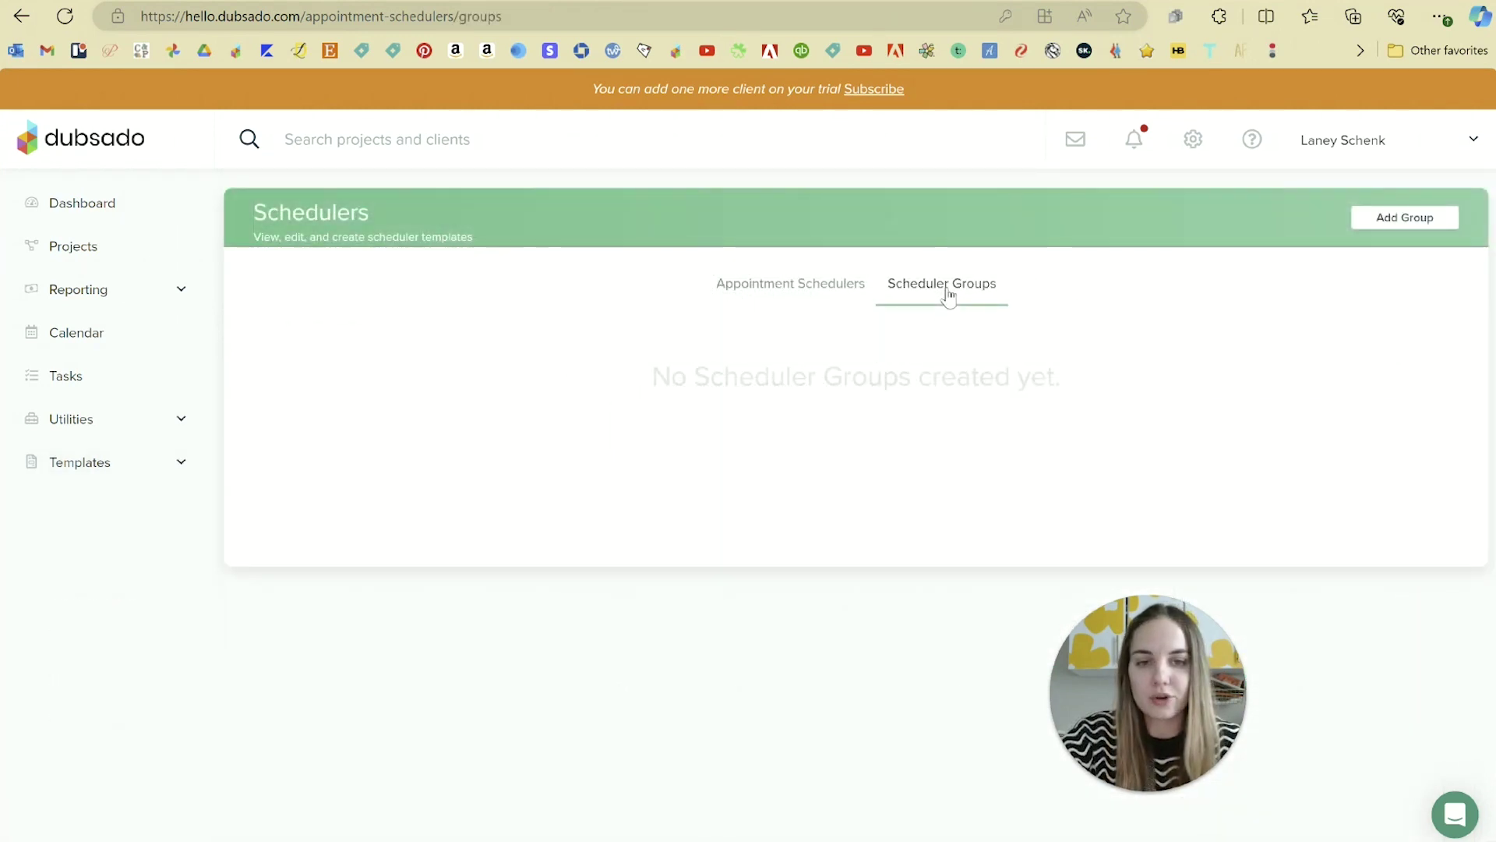
pyautogui.click(785, 293)
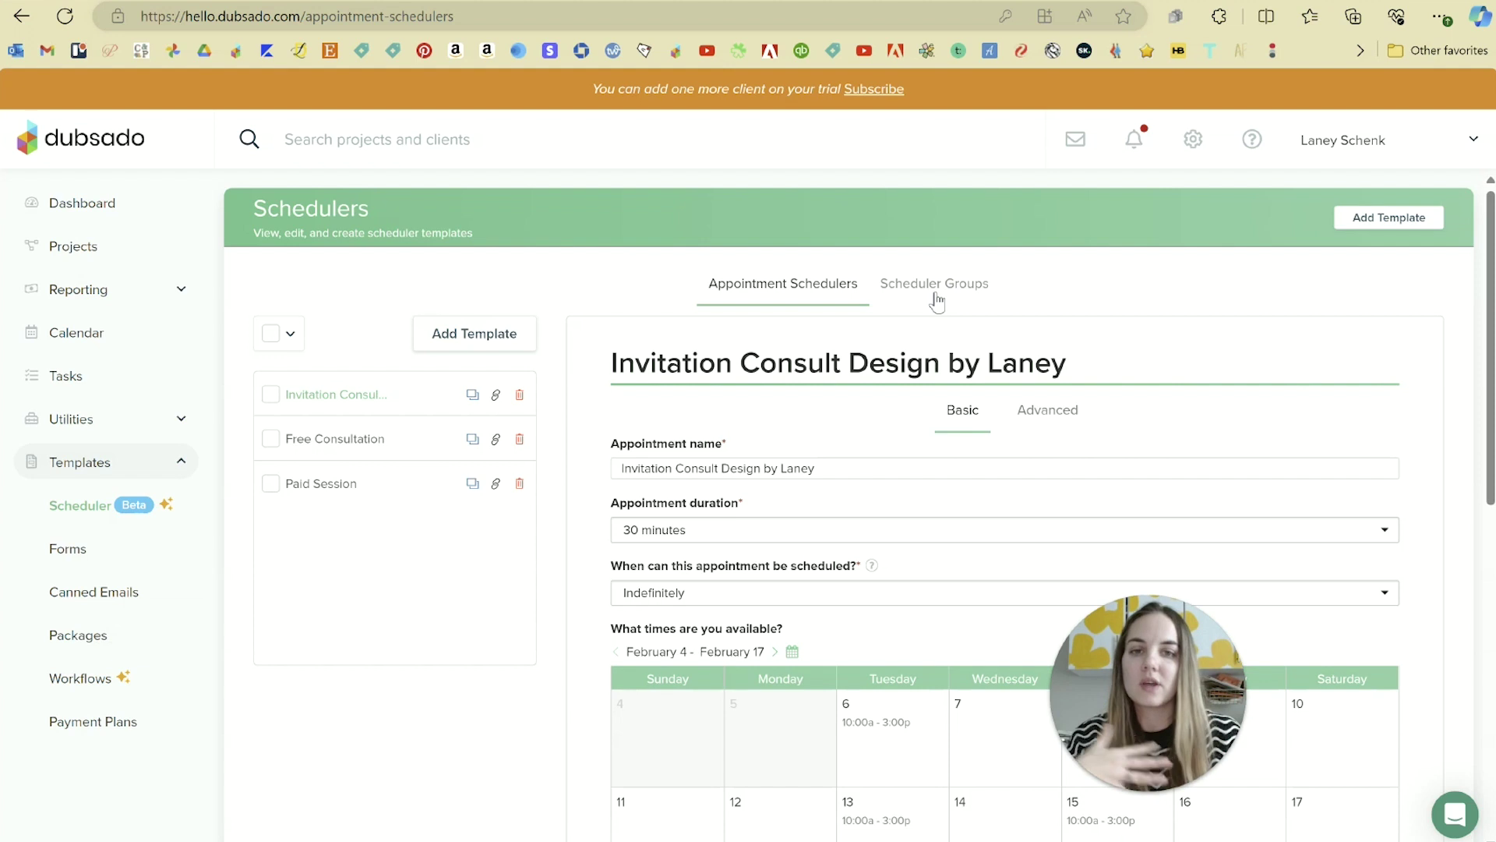
pyautogui.scroll(-8, 1176, 551)
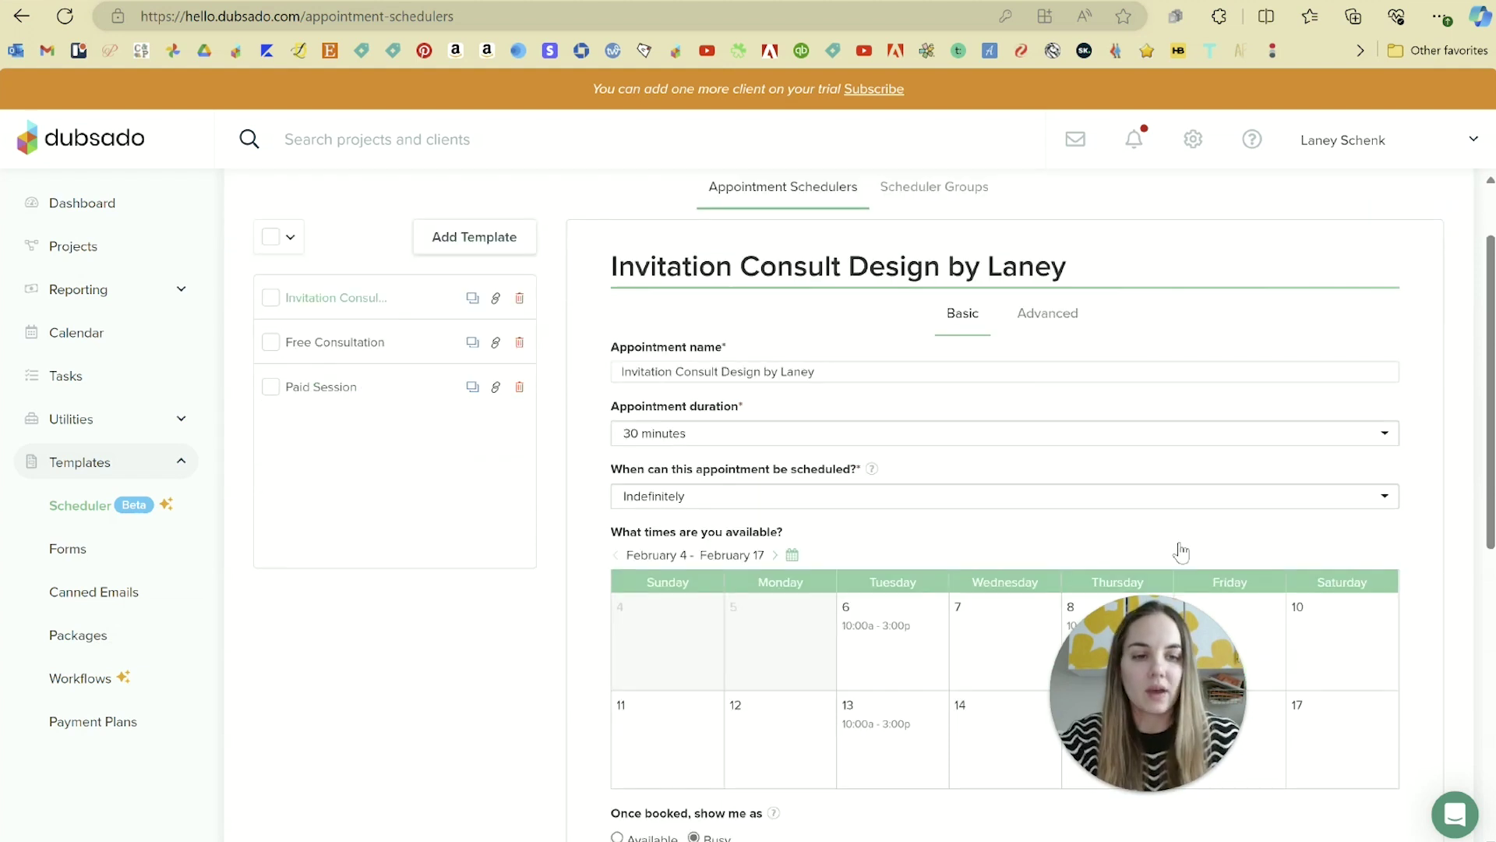
pyautogui.scroll(8, 1299, 588)
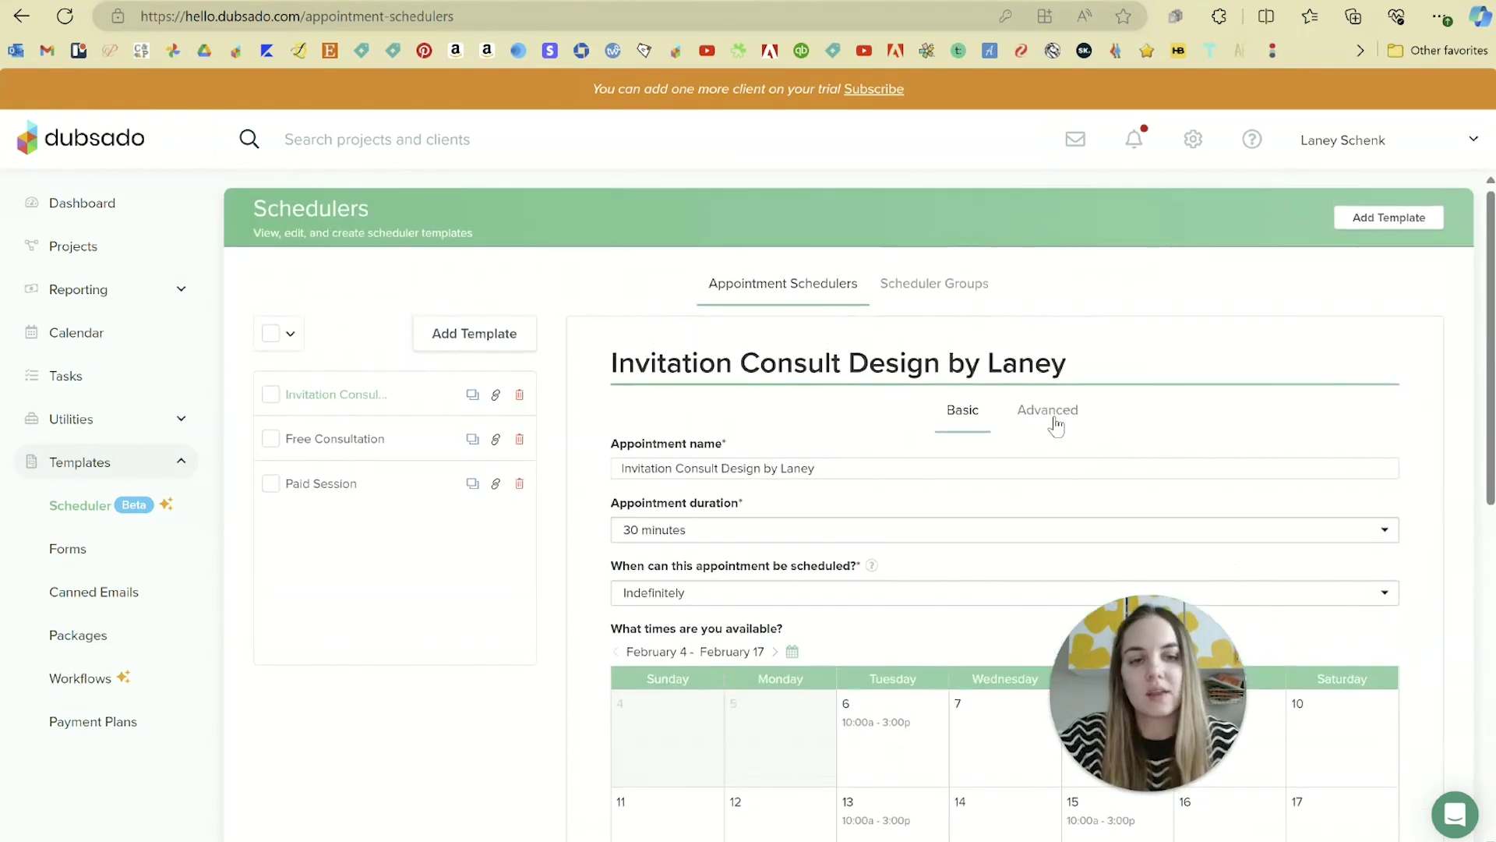
pyautogui.click(972, 293)
# - Add a group containing Invitation Consult Design by Laney, Paid Session and Free Consultation
pyautogui.click(1436, 224)
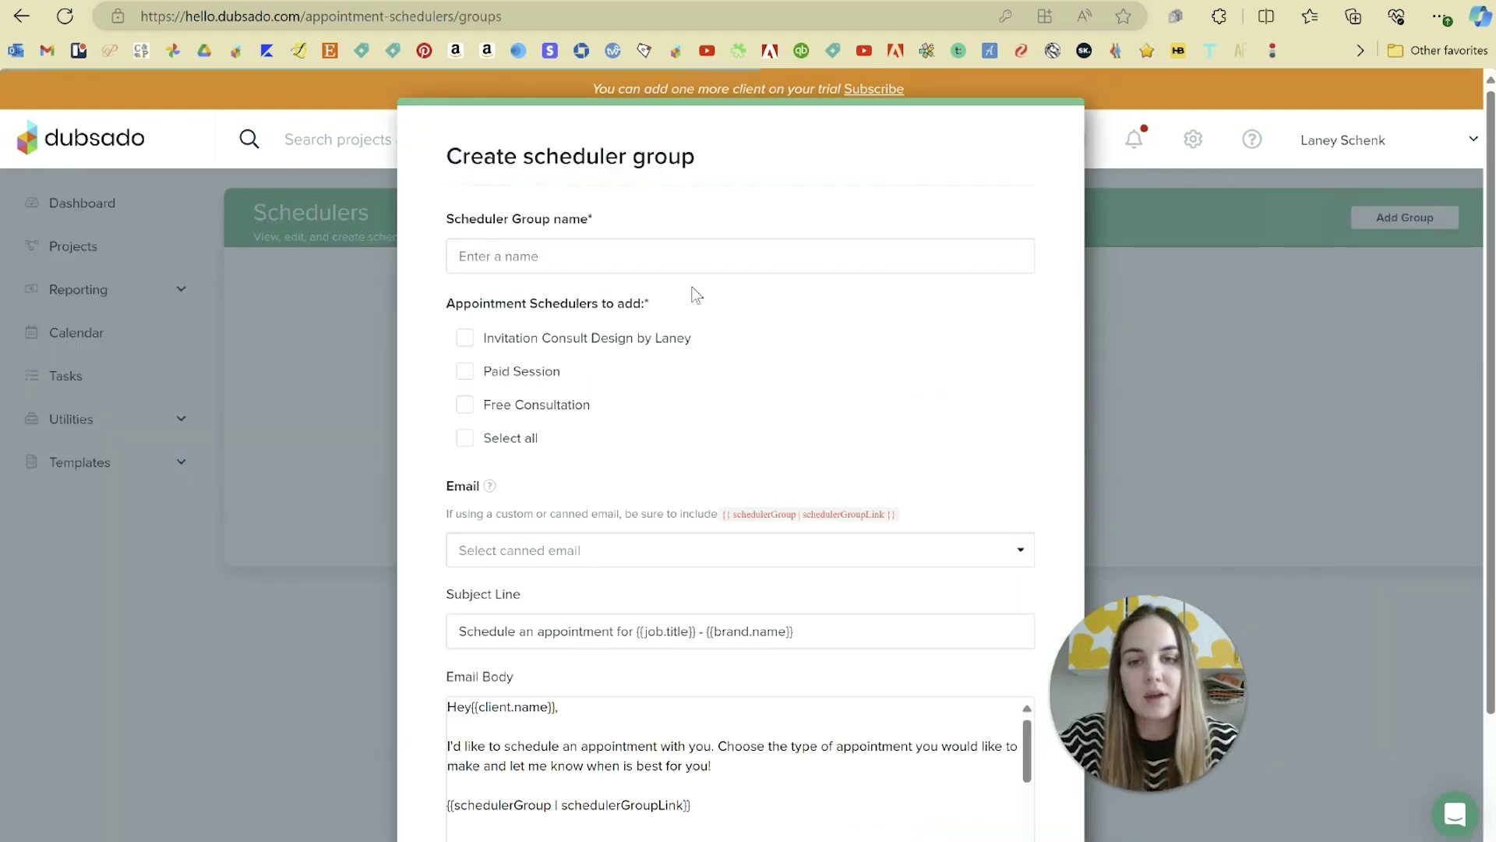
pyautogui.click(464, 337)
pyautogui.click(464, 370)
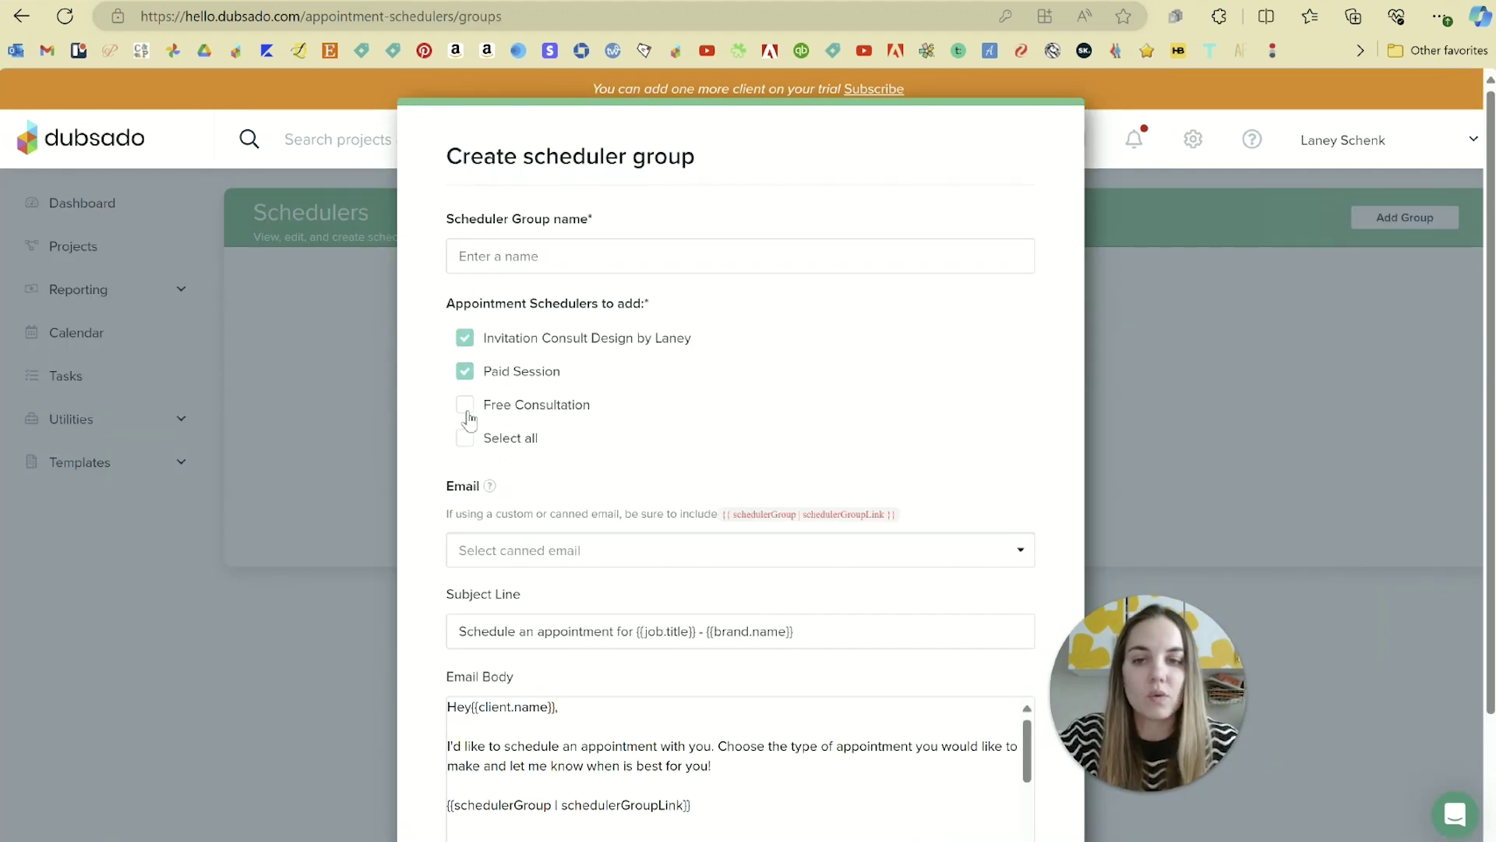
pyautogui.click(465, 407)
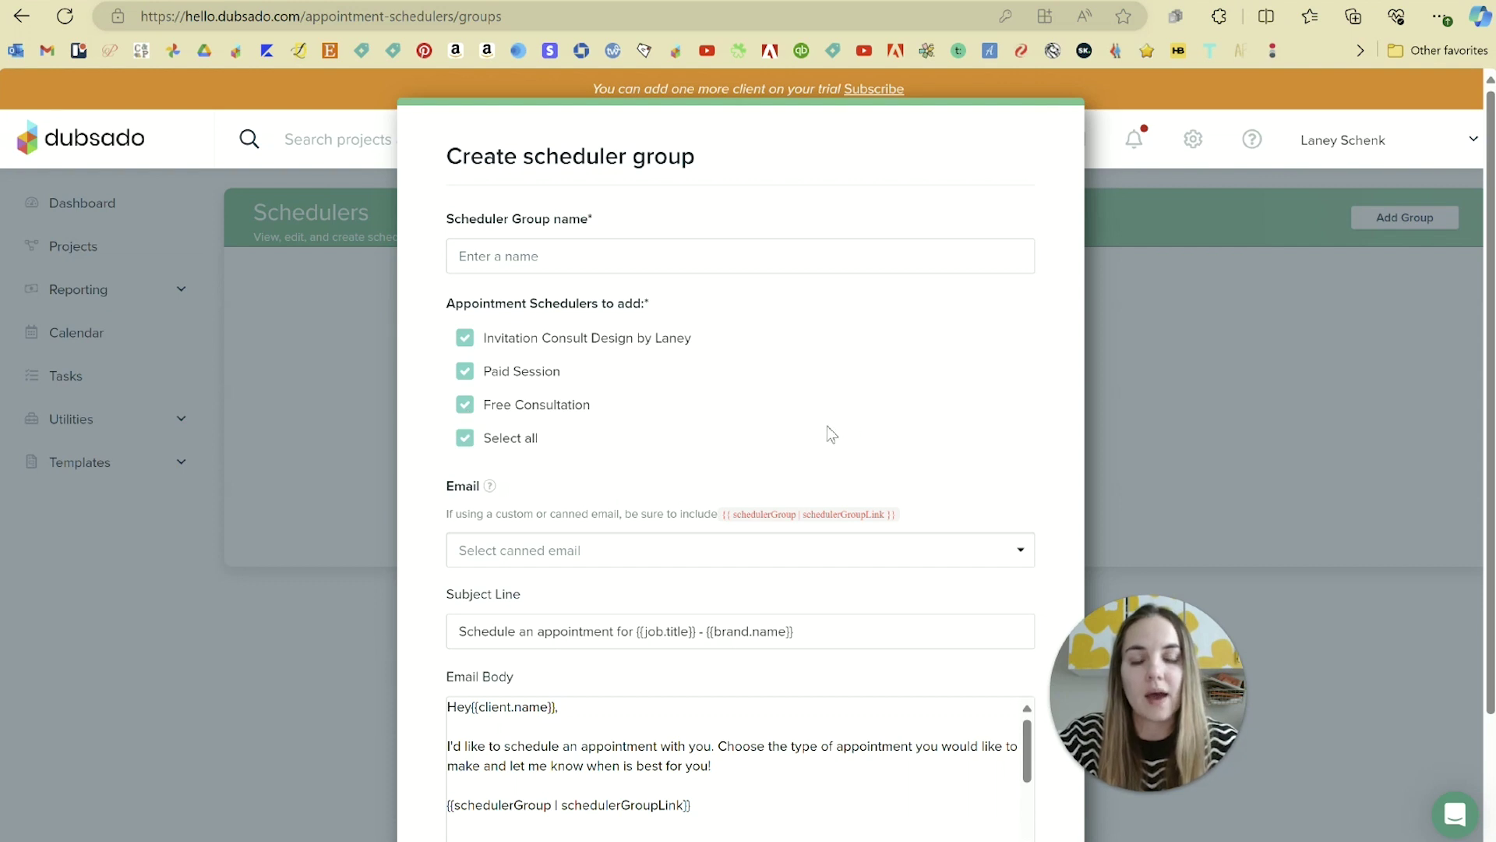
pyautogui.scroll(-1, 824, 421)
pyautogui.scroll(-1, 821, 413)
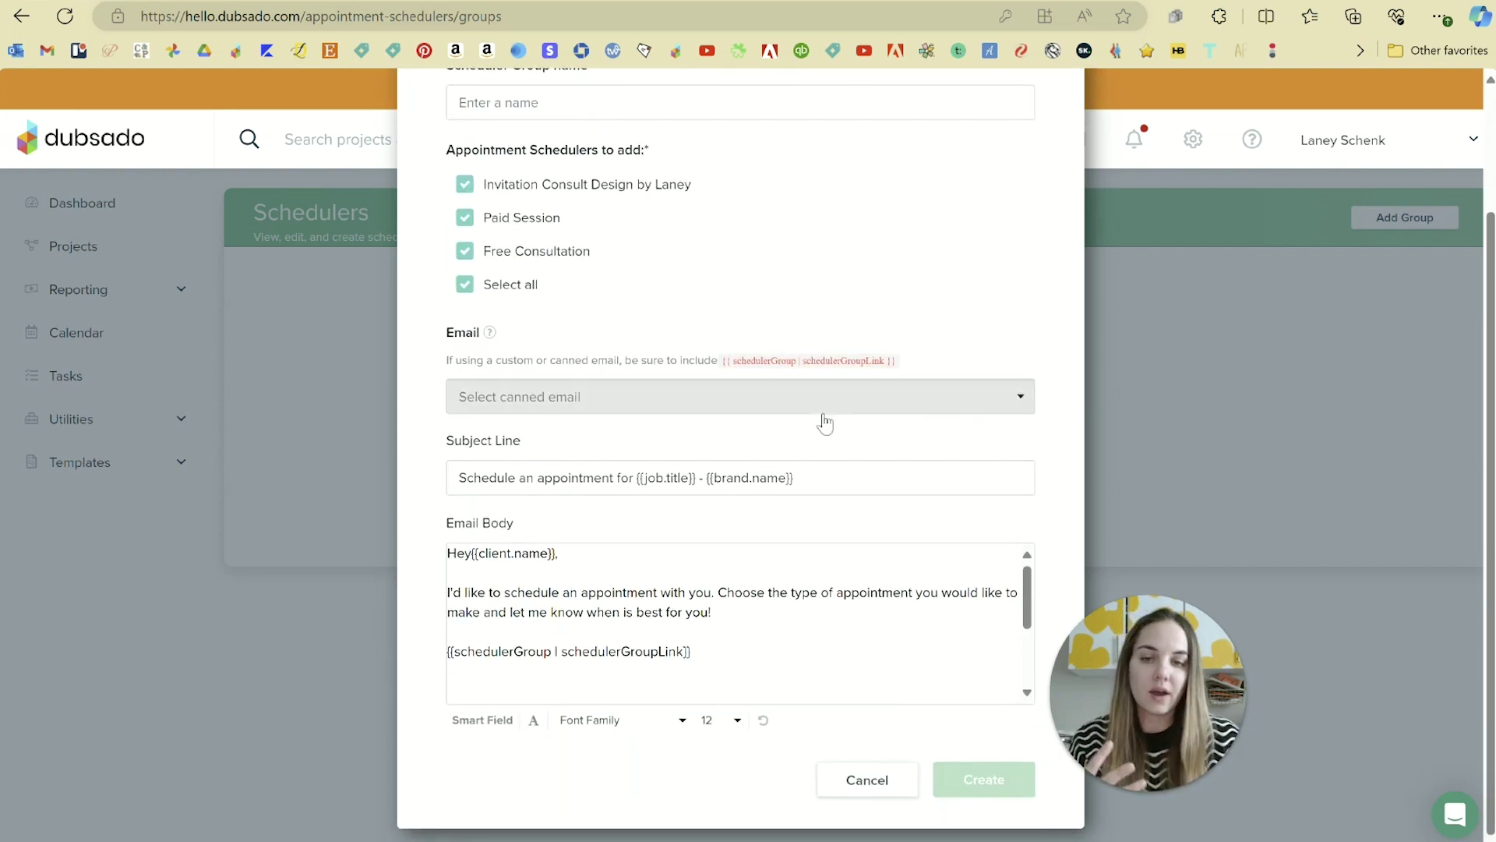
pyautogui.scroll(2, 821, 417)
pyautogui.scroll(-2, 822, 417)
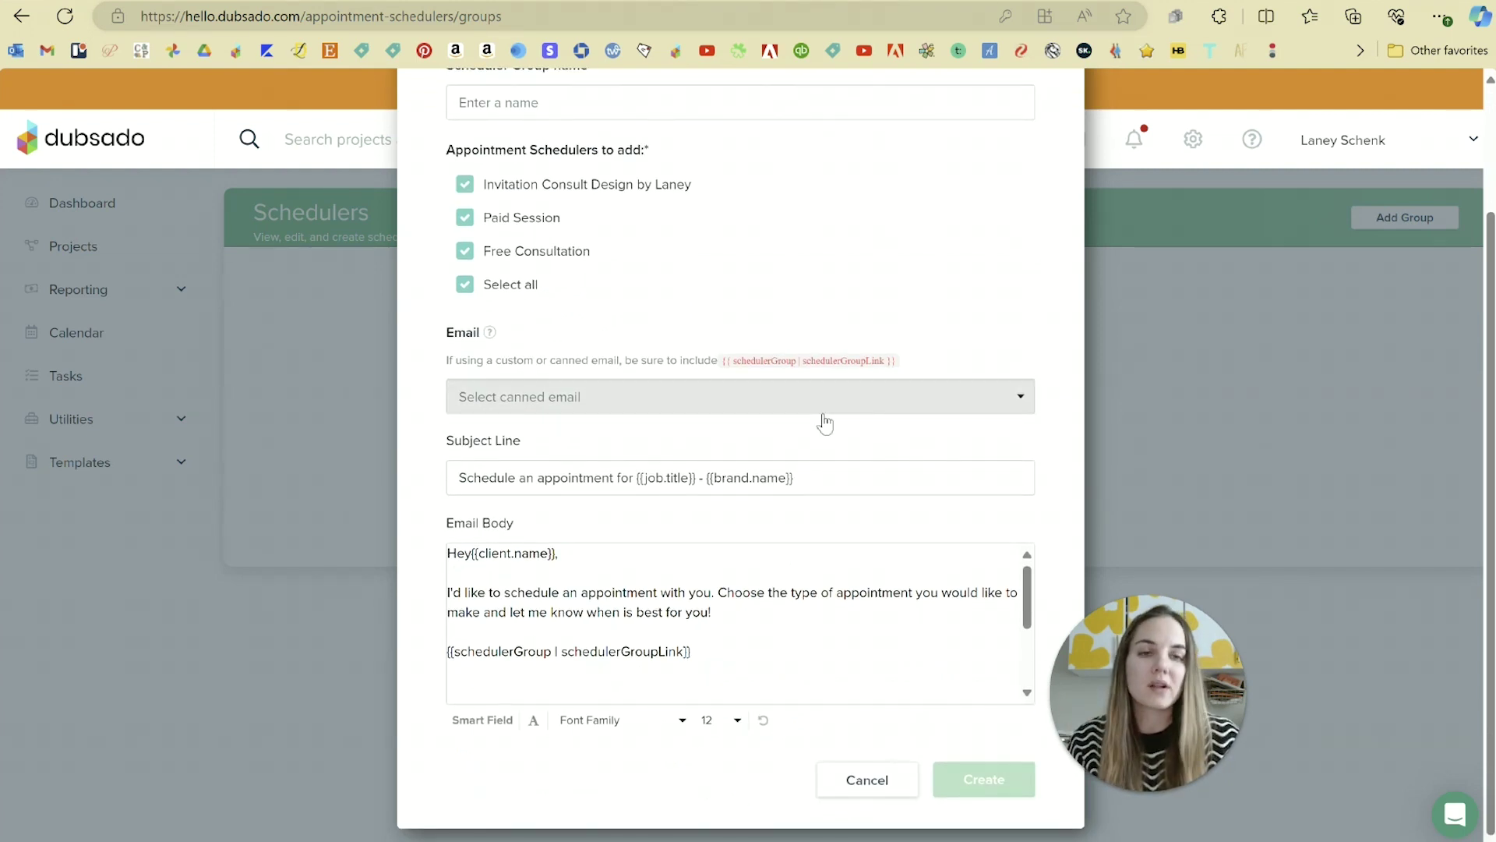
pyautogui.scroll(1, 823, 417)
pyautogui.scroll(1, 825, 423)
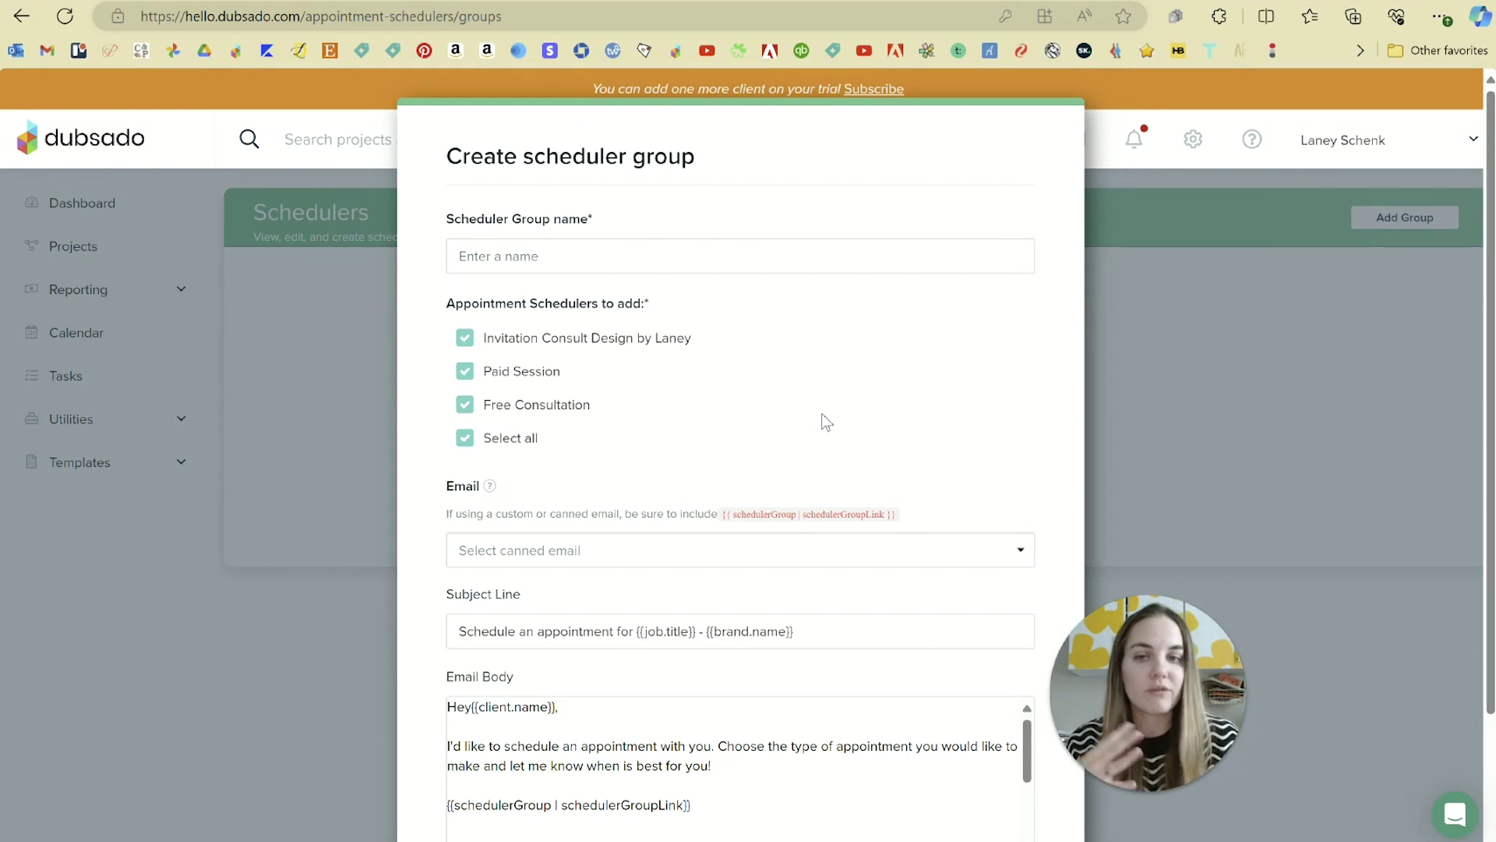
pyautogui.scroll(-2, 821, 421)
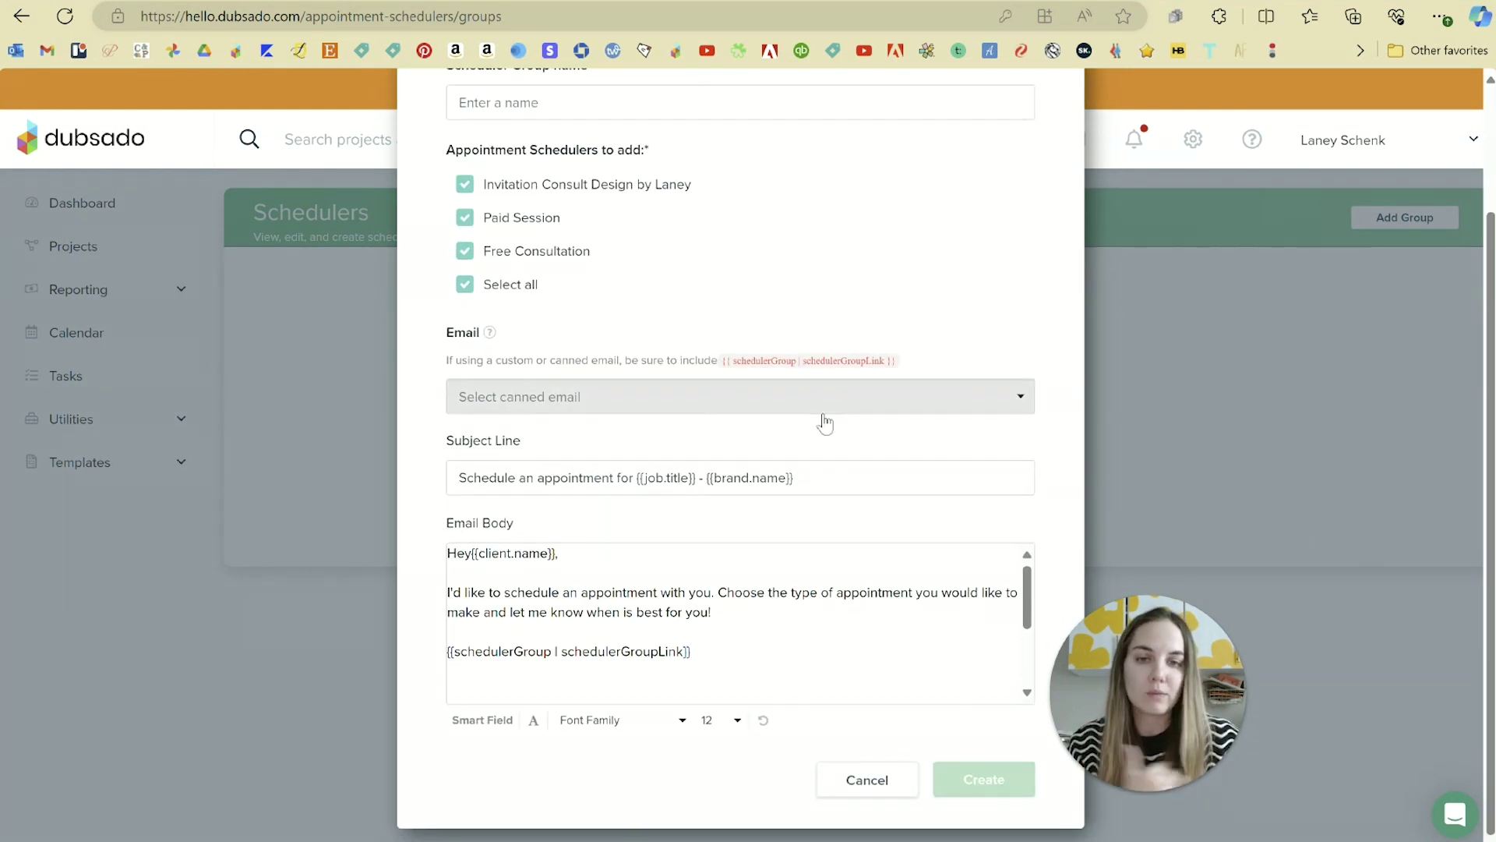